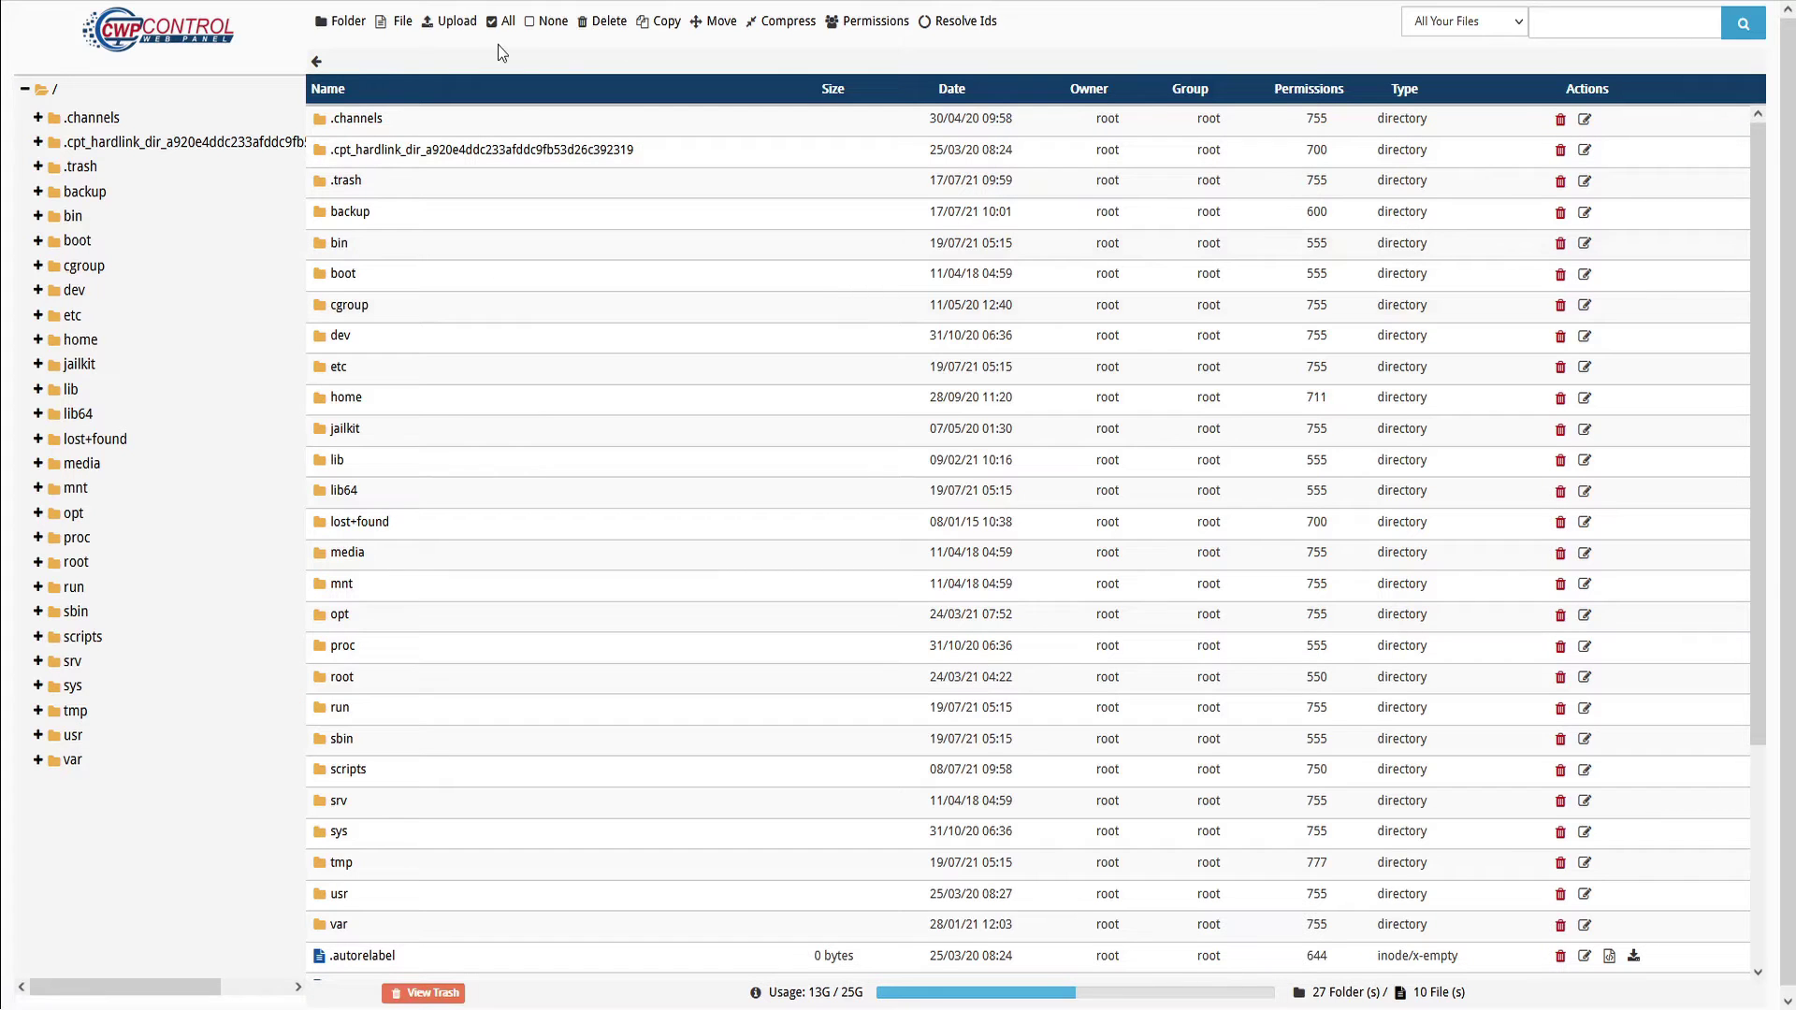
Browse through usr and local into the php folder at /usr/local/php
click(319, 894)
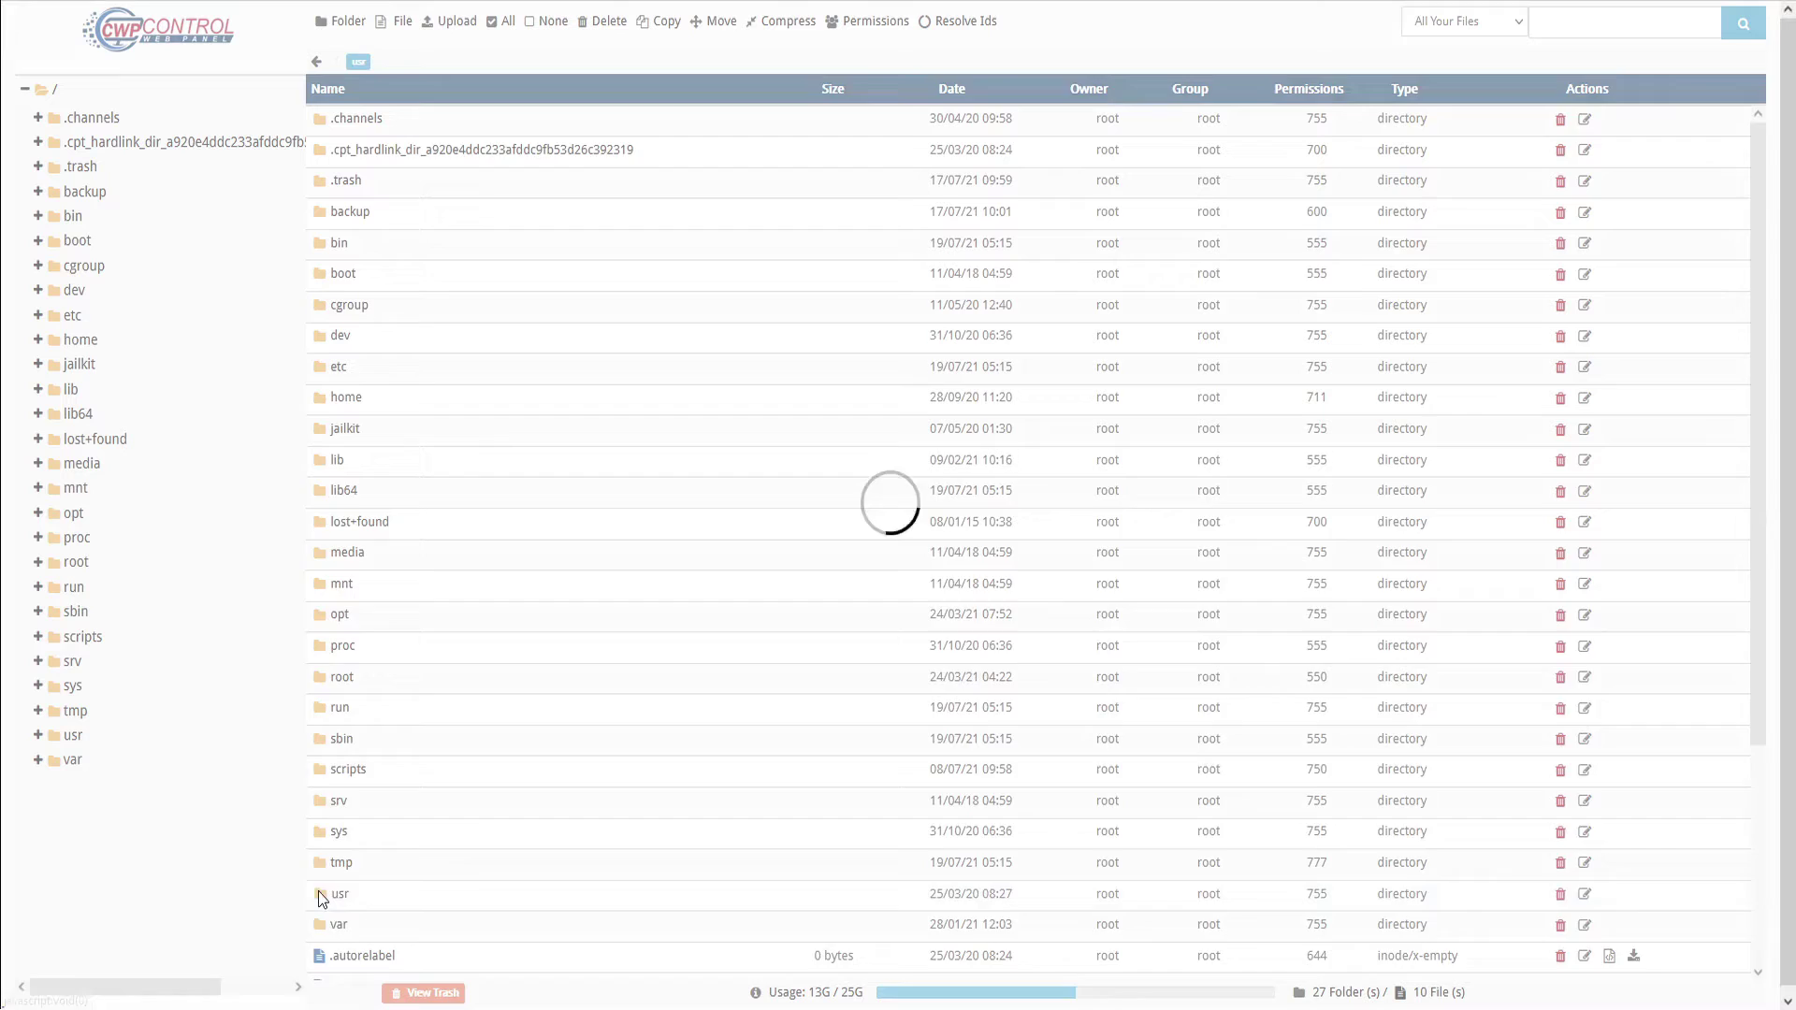
click(321, 336)
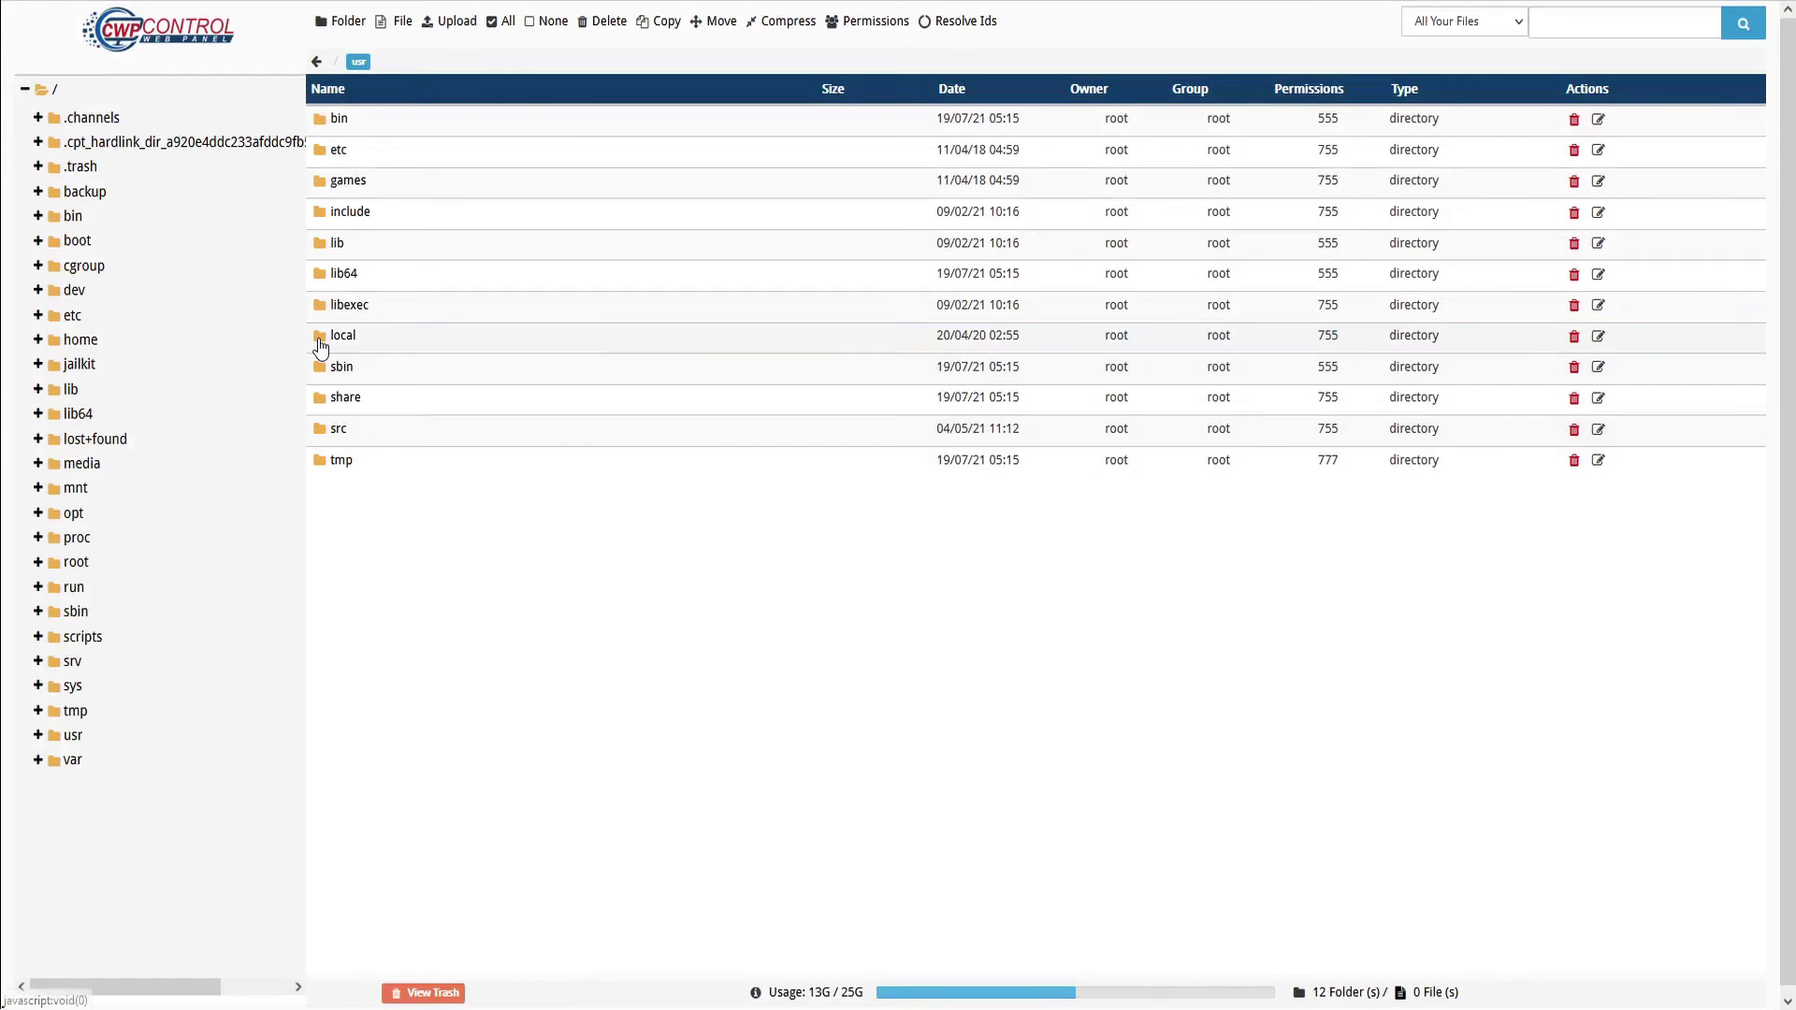
click(321, 554)
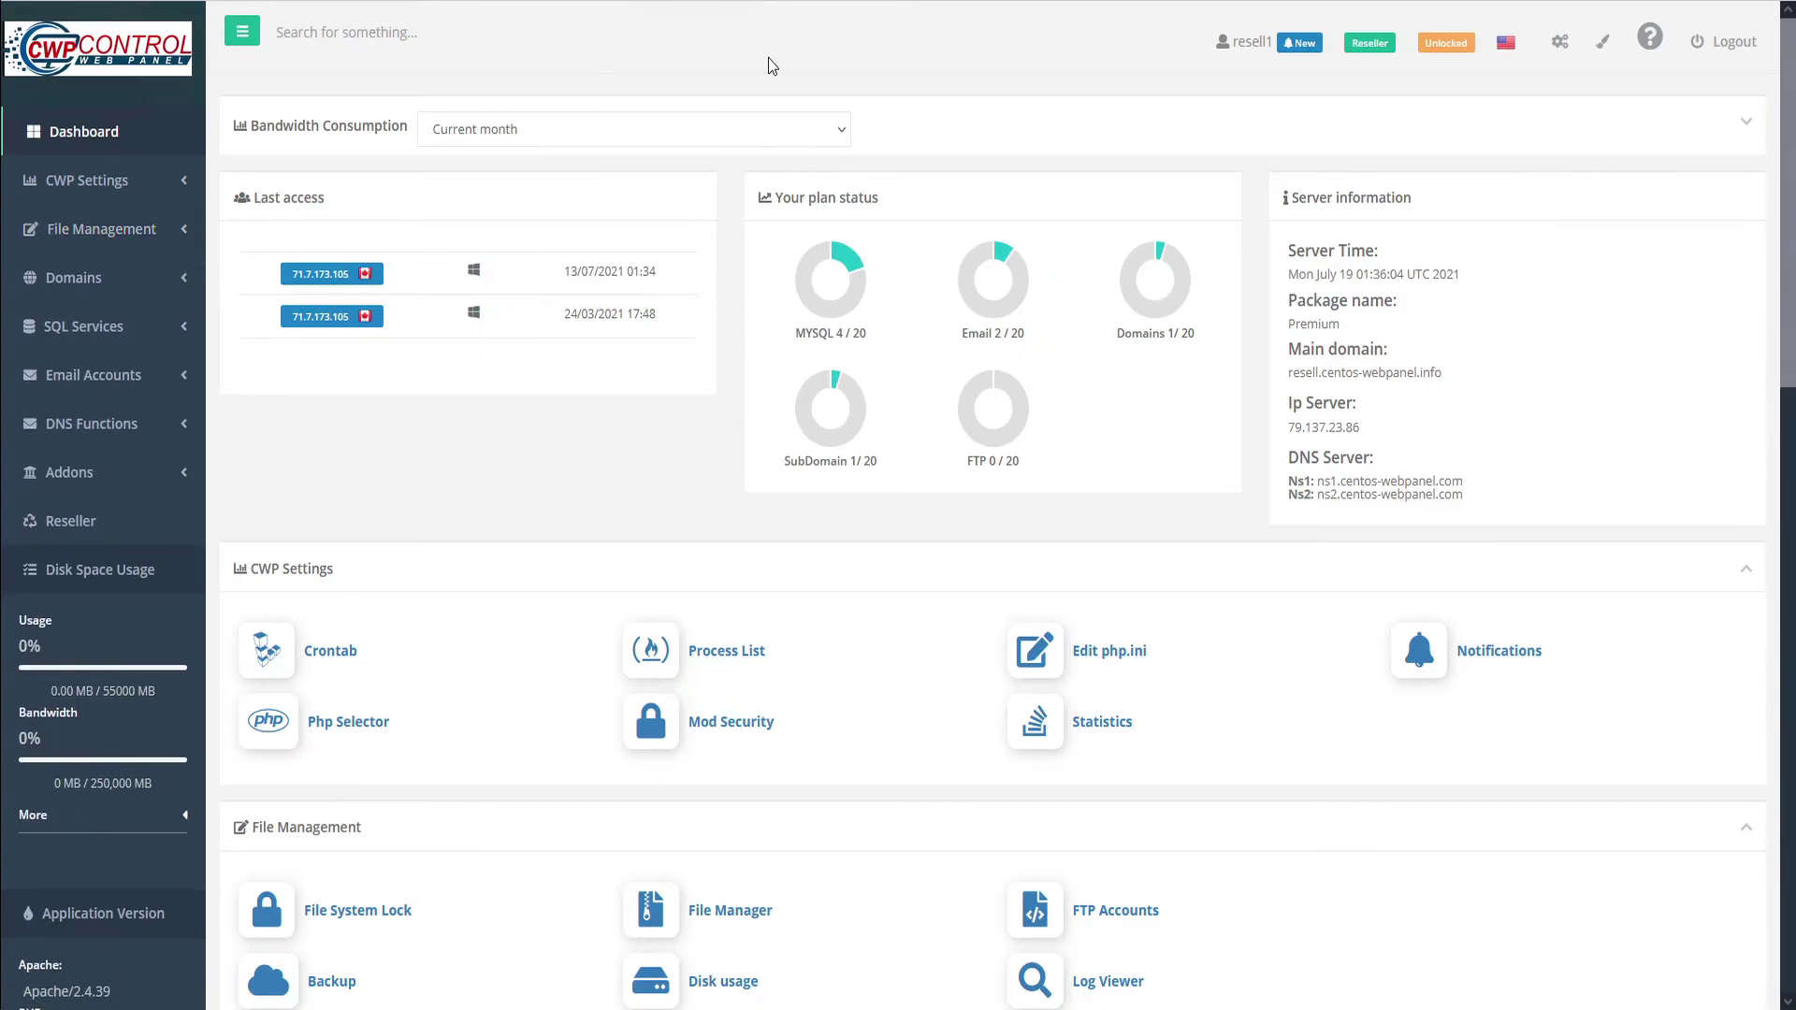
Open File Manager from File Management and select php.ini in the home folder
click(101, 229)
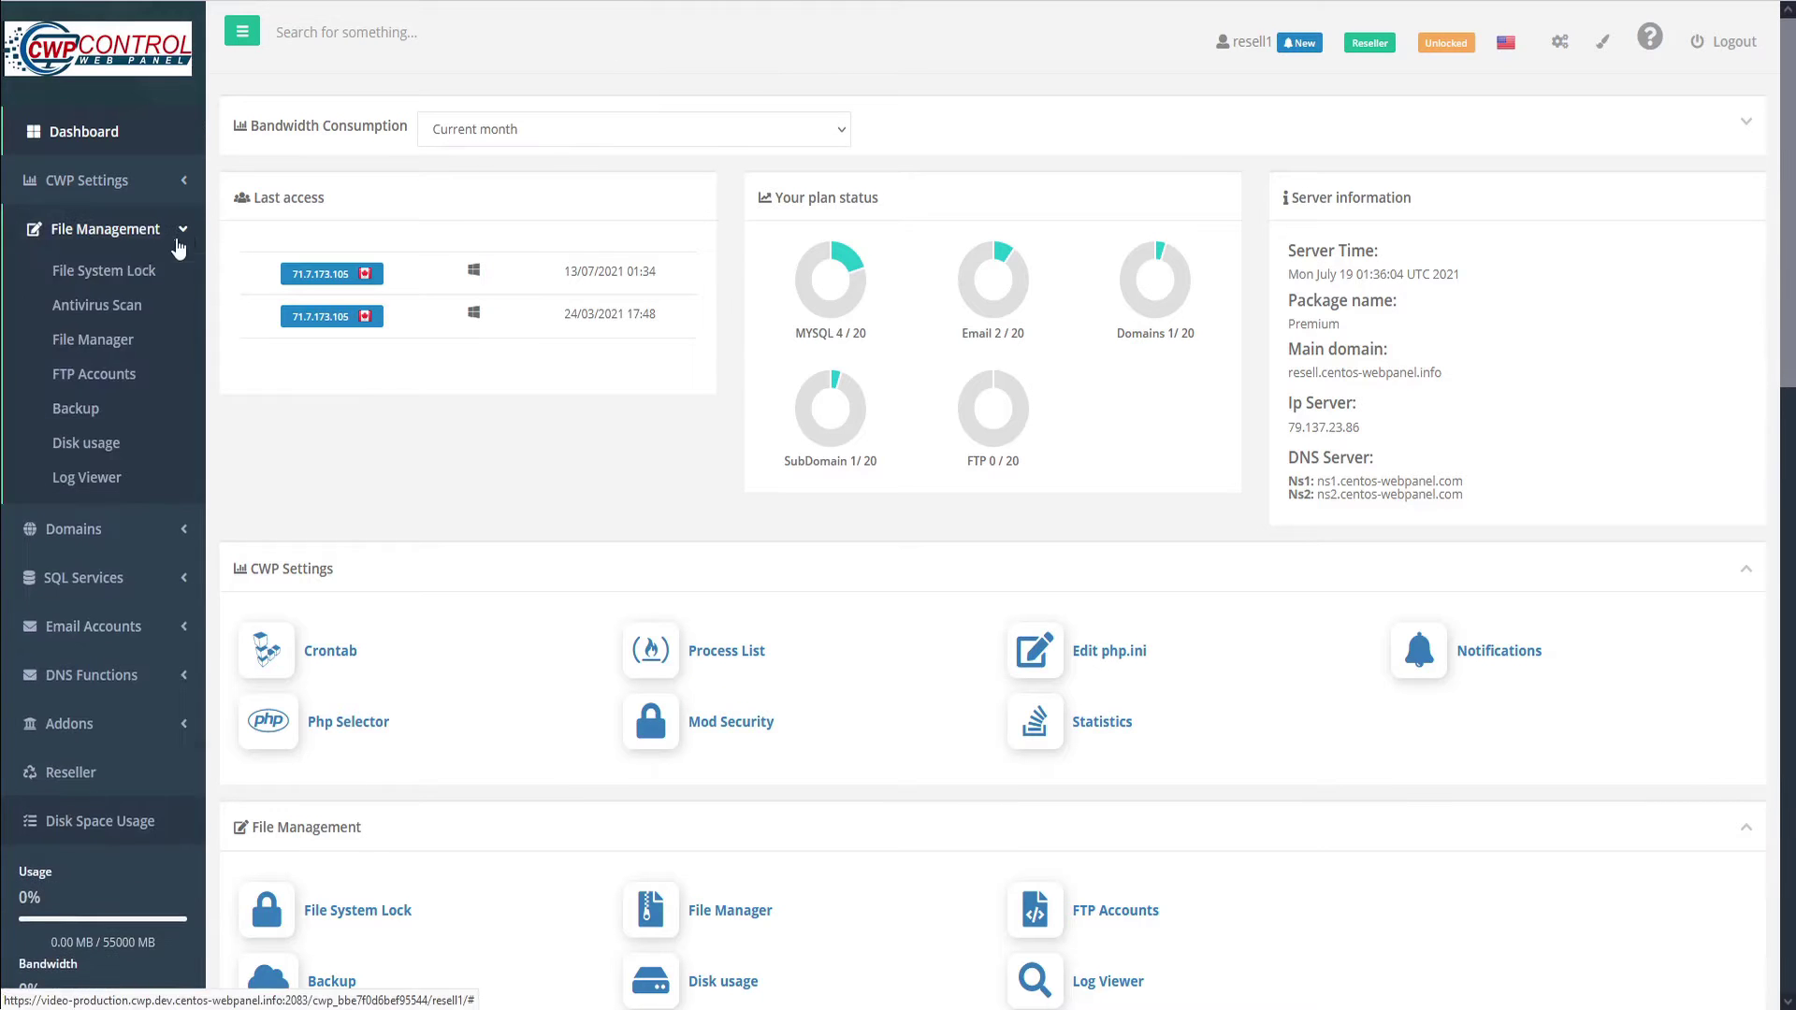
click(90, 344)
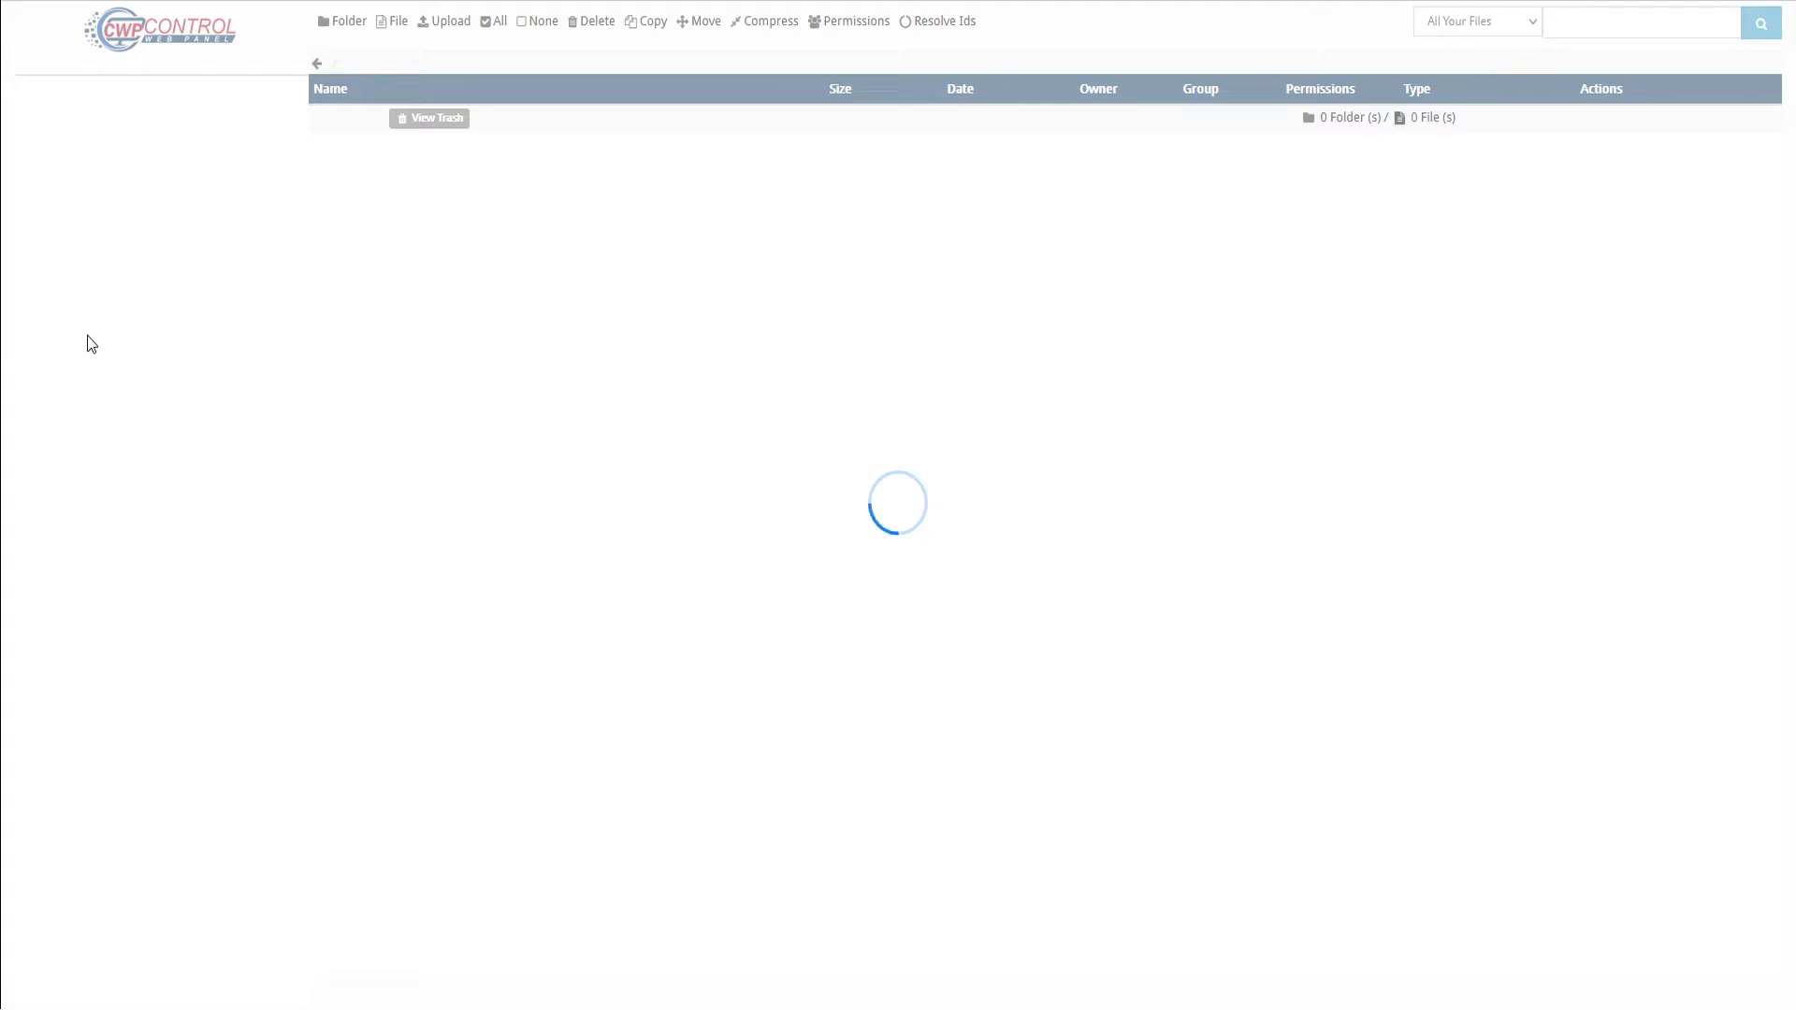
click(89, 89)
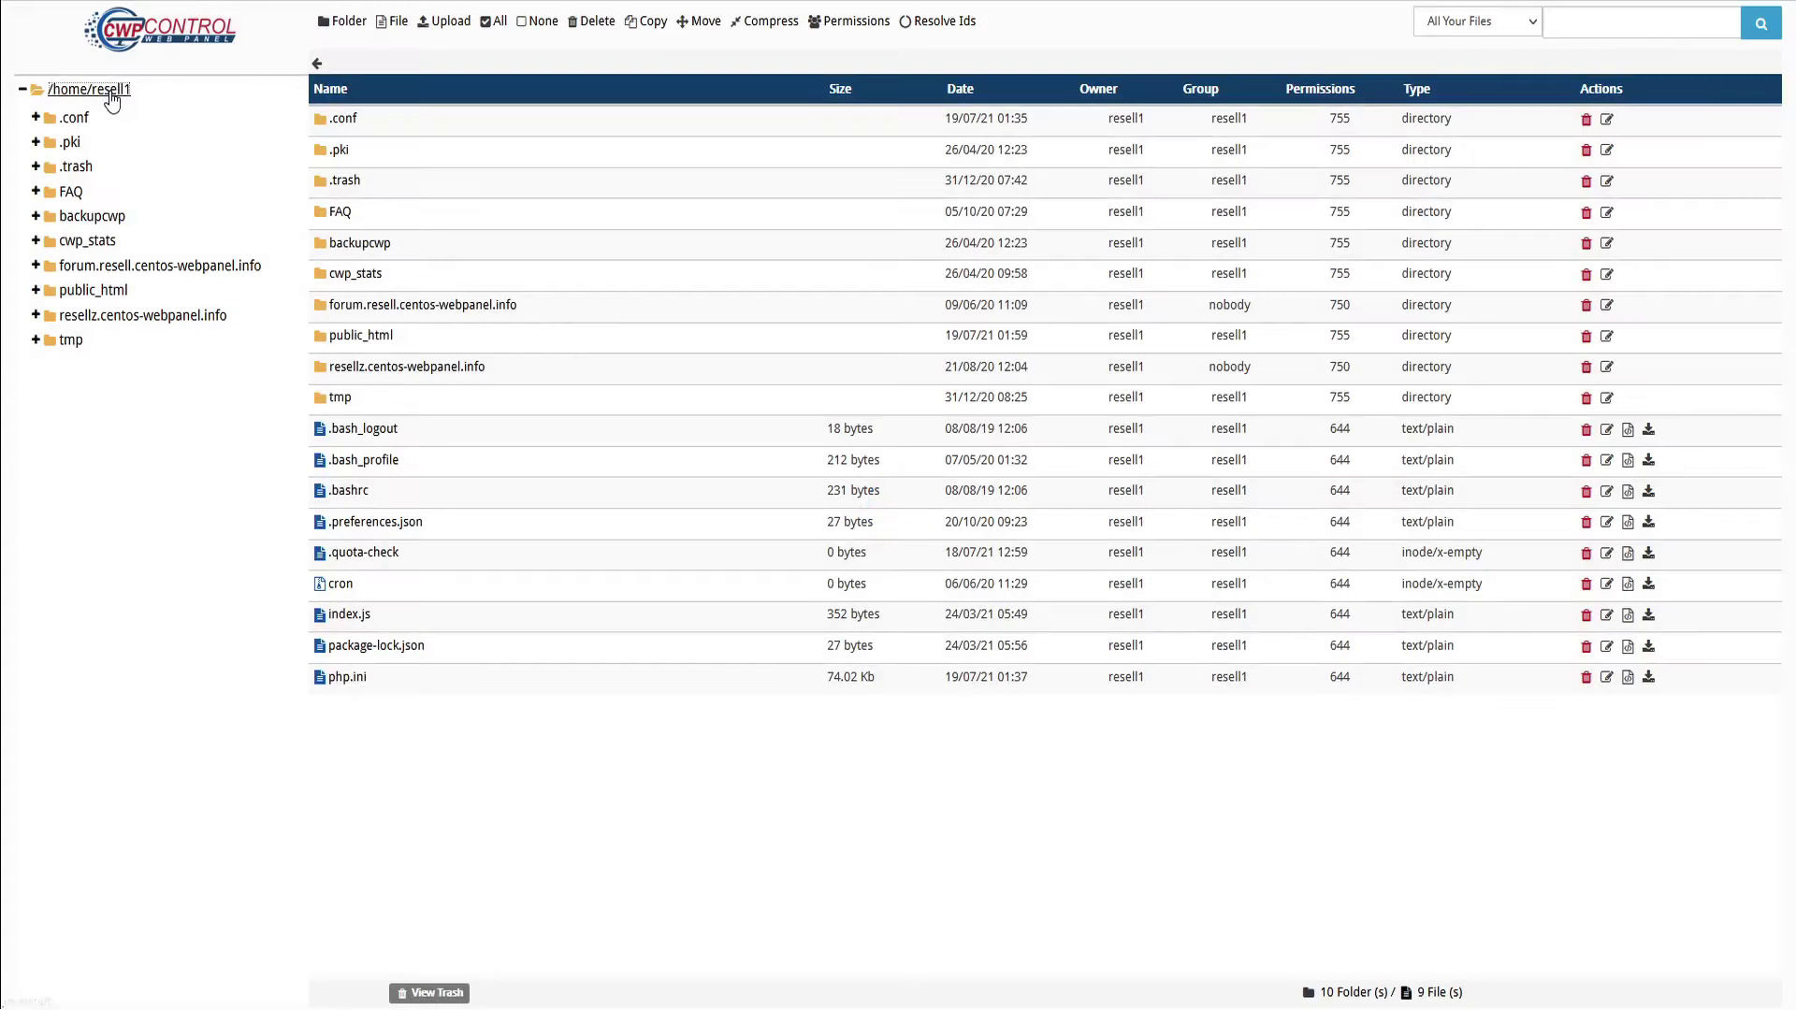
click(323, 688)
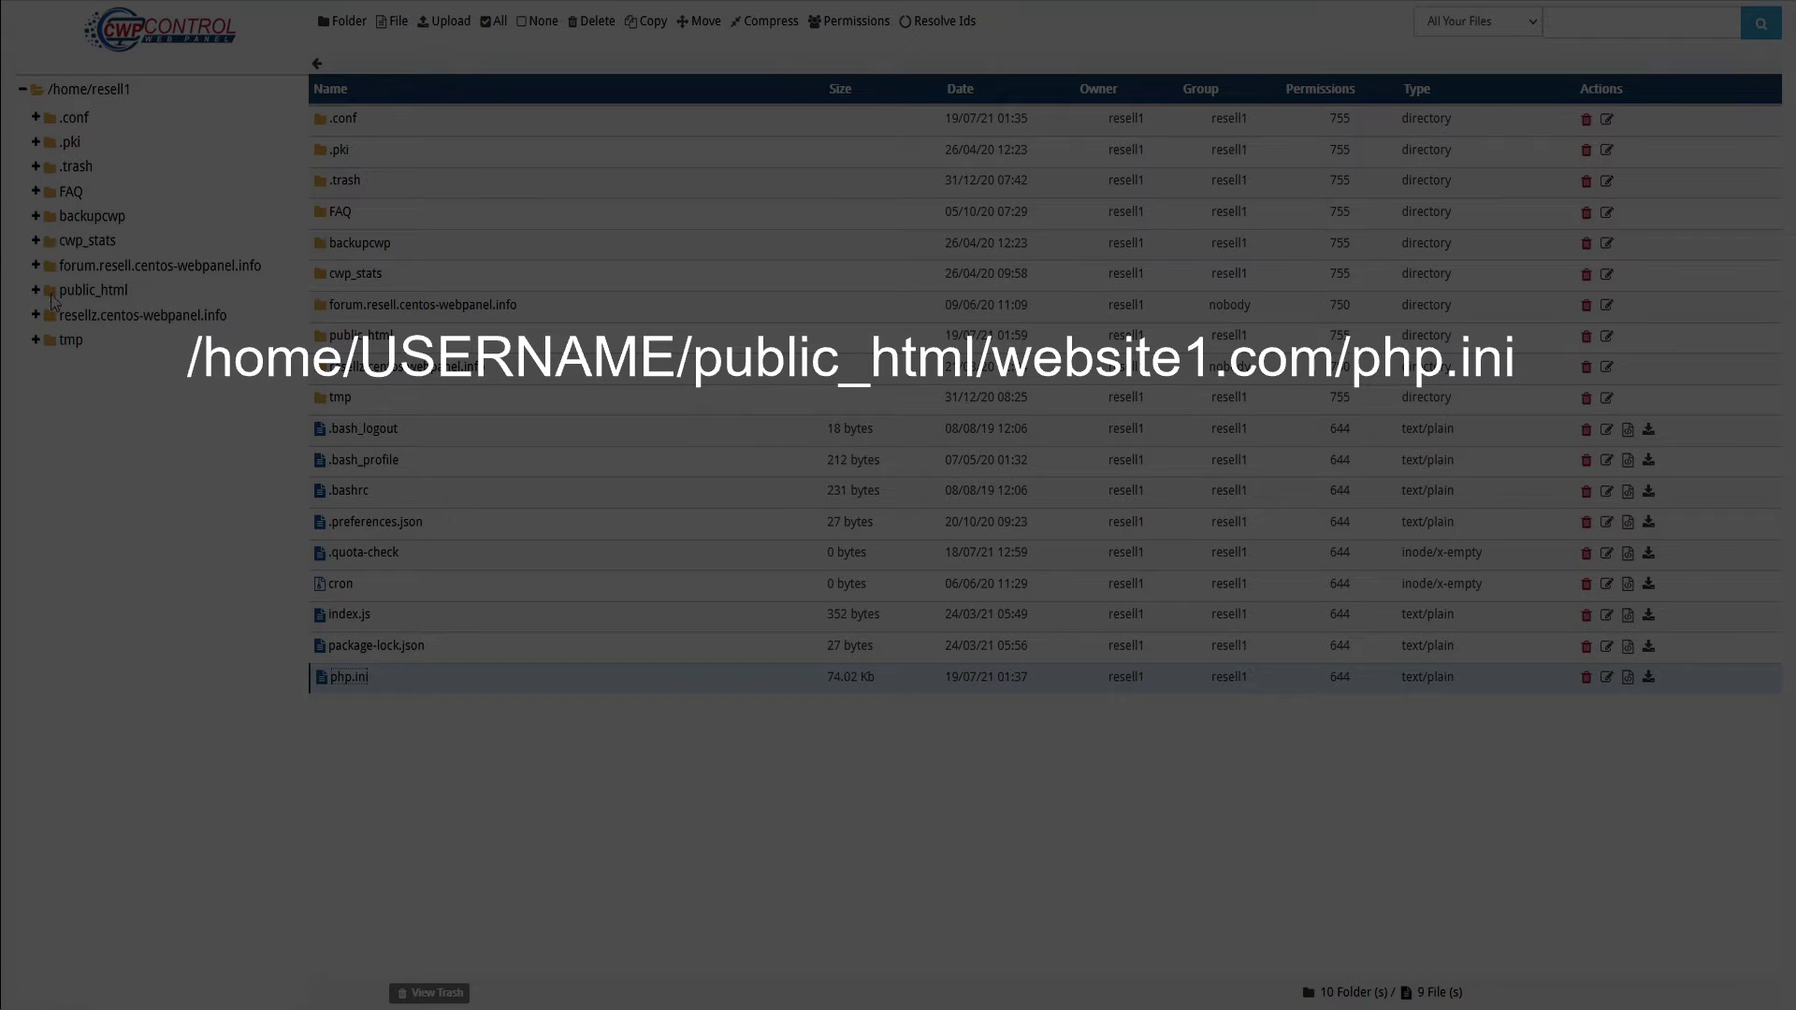
In public_html, rename php.txt to php.ini, then select phpinfo.php
click(87, 293)
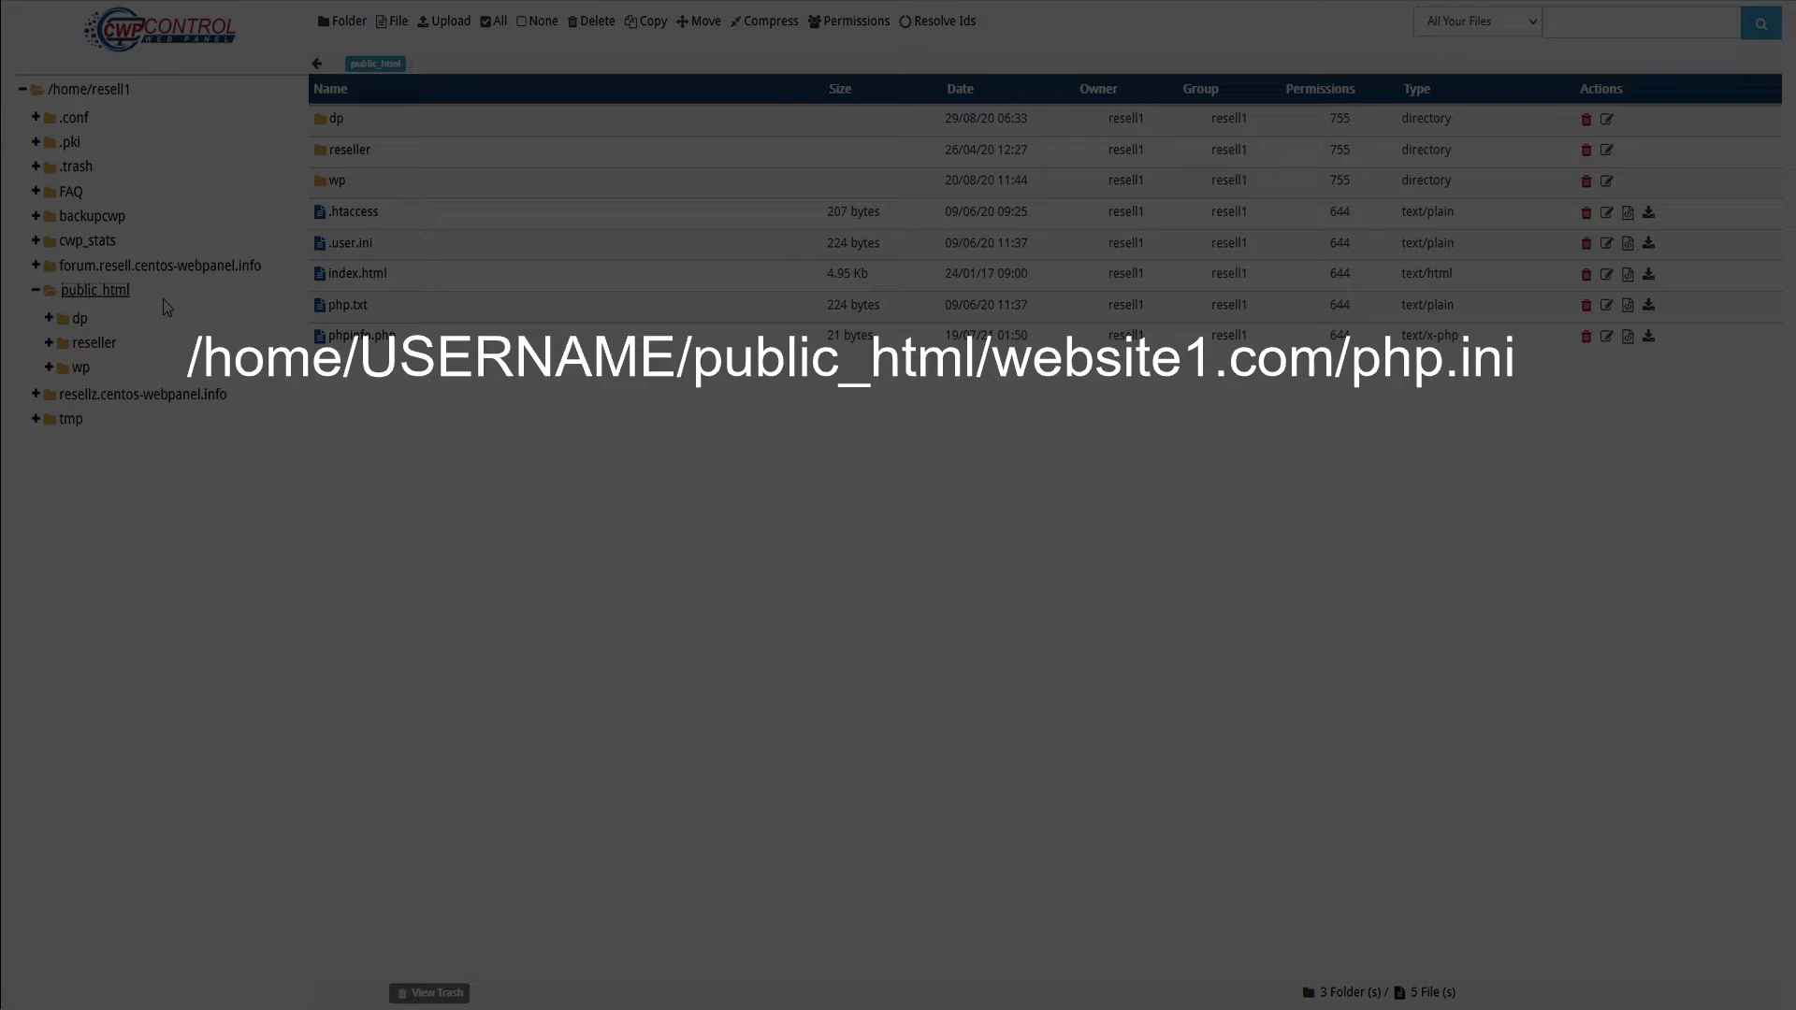
click(361, 306)
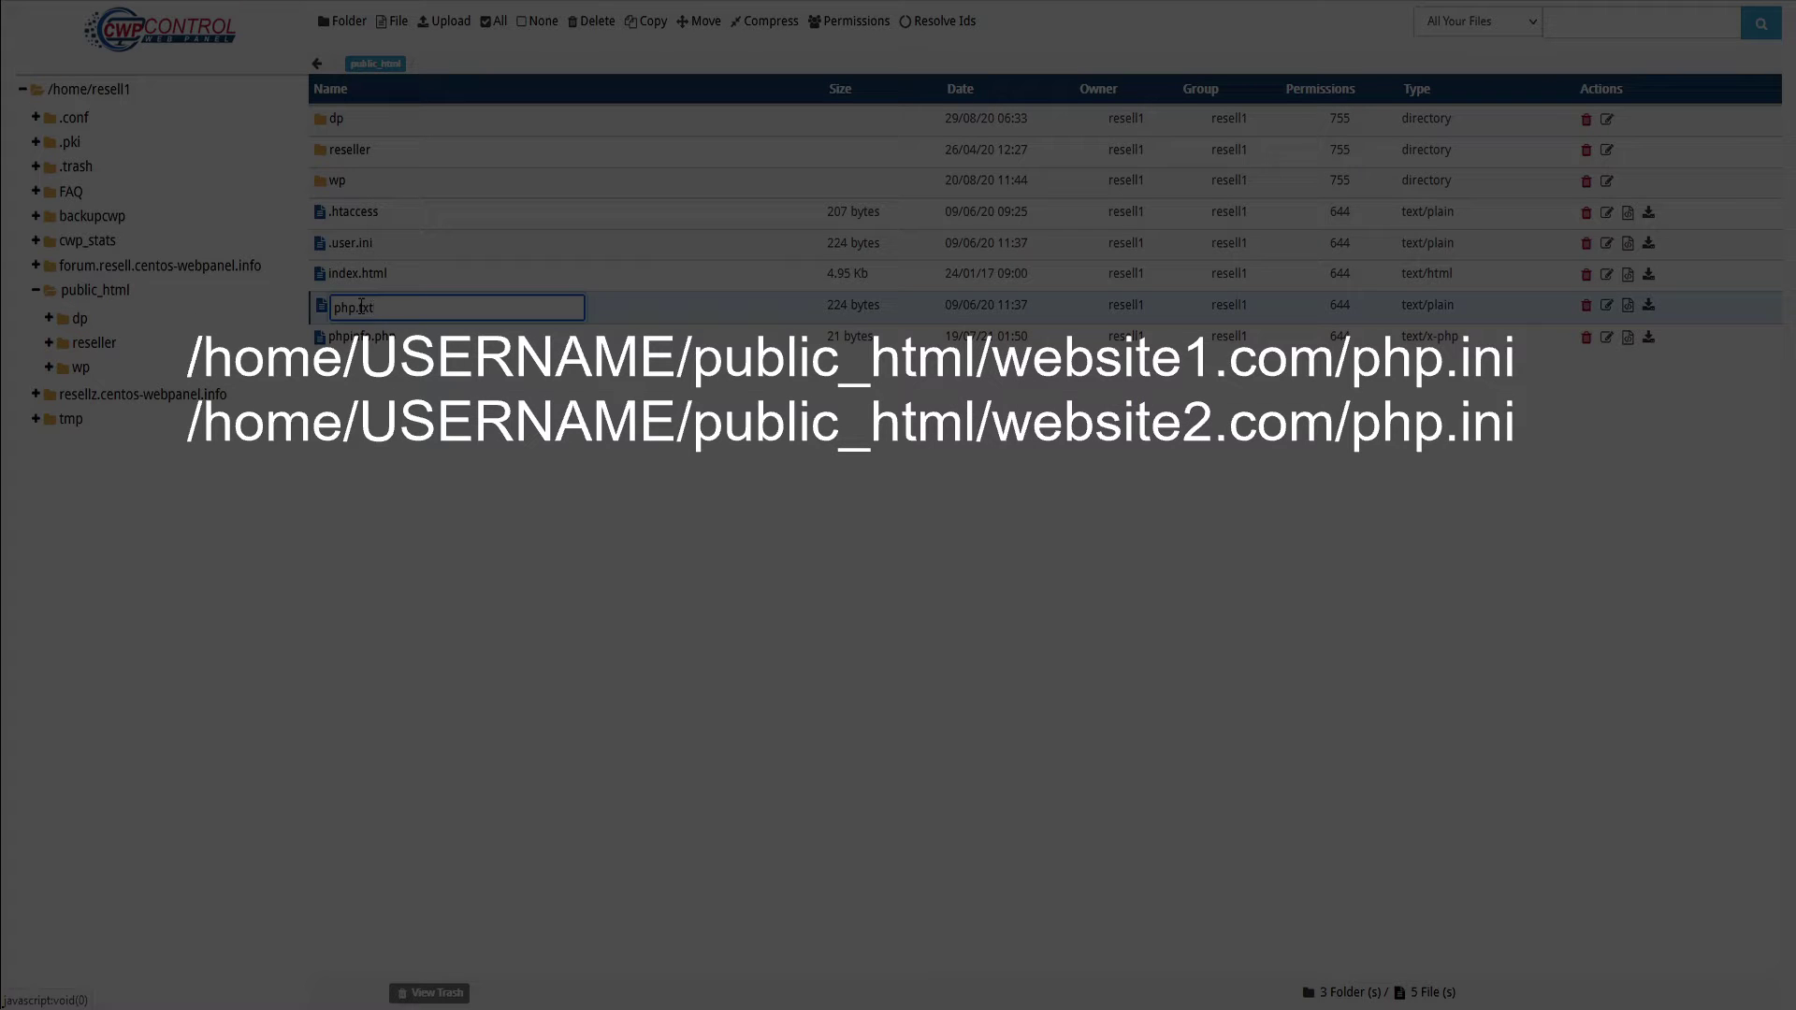
key(BackSpace)
key(BackSpace)
key(BackSpace)
text(ini)
key(Return)
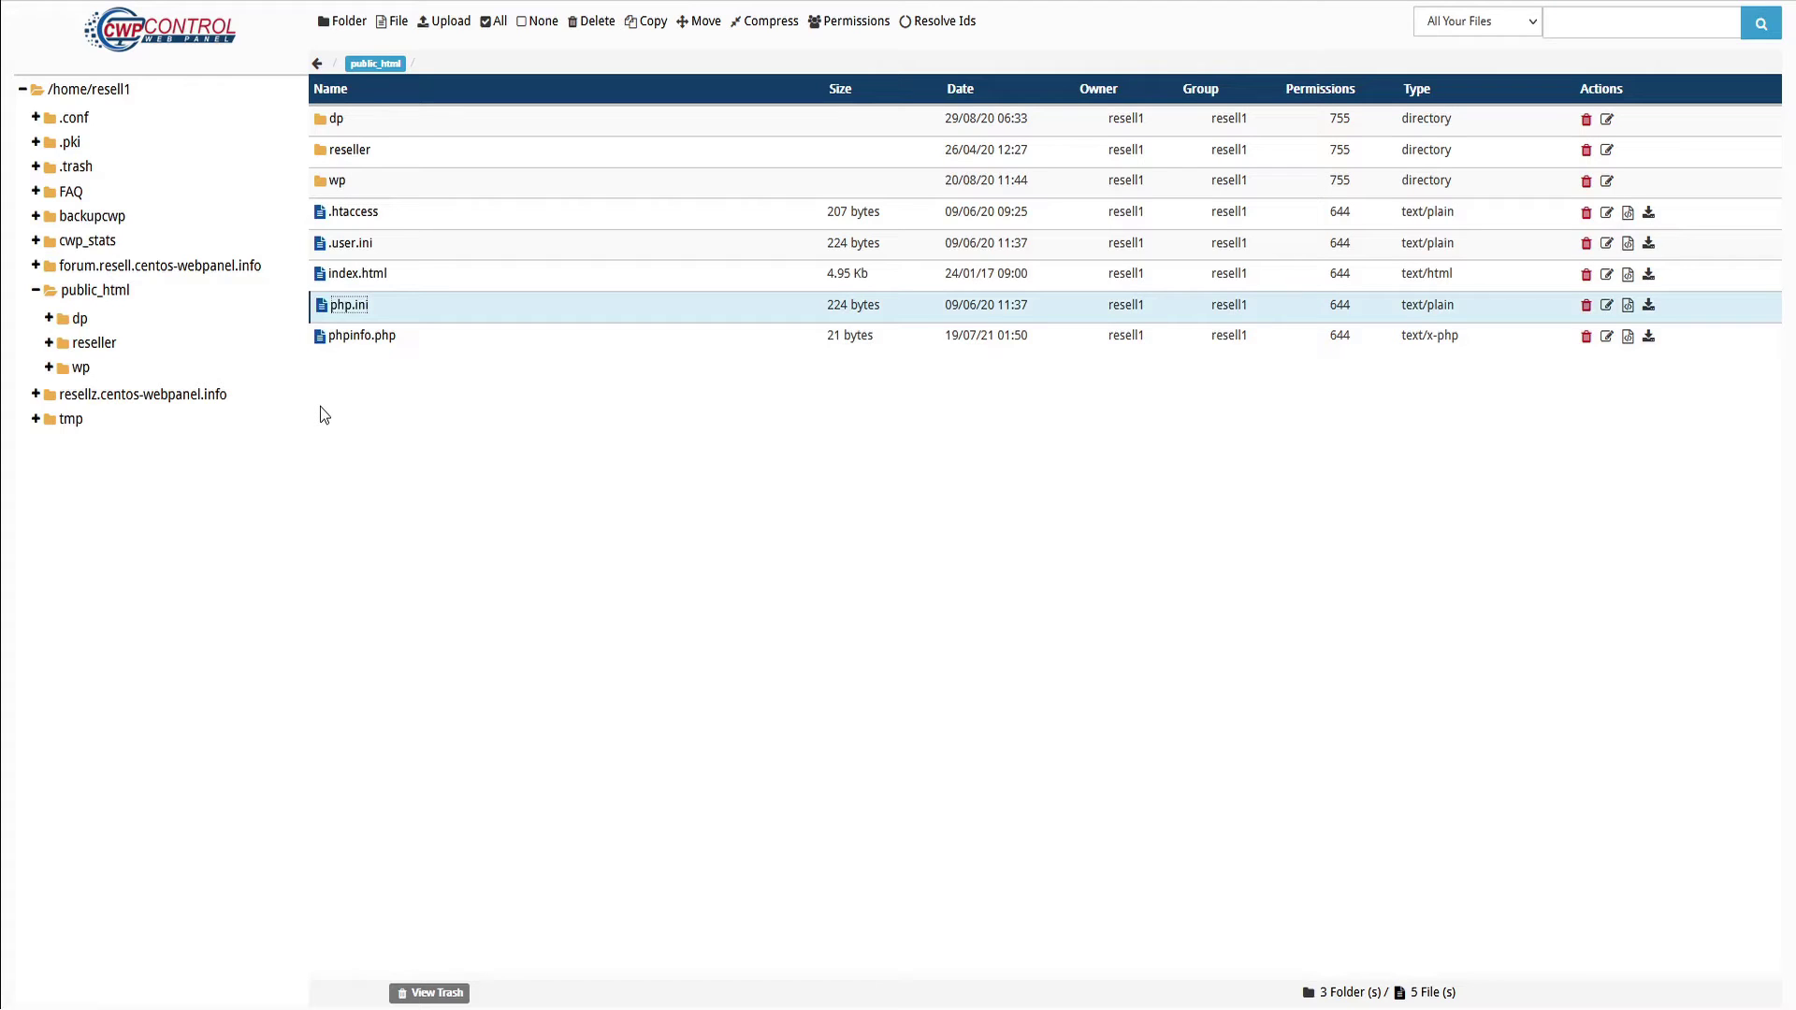
click(321, 339)
click(319, 342)
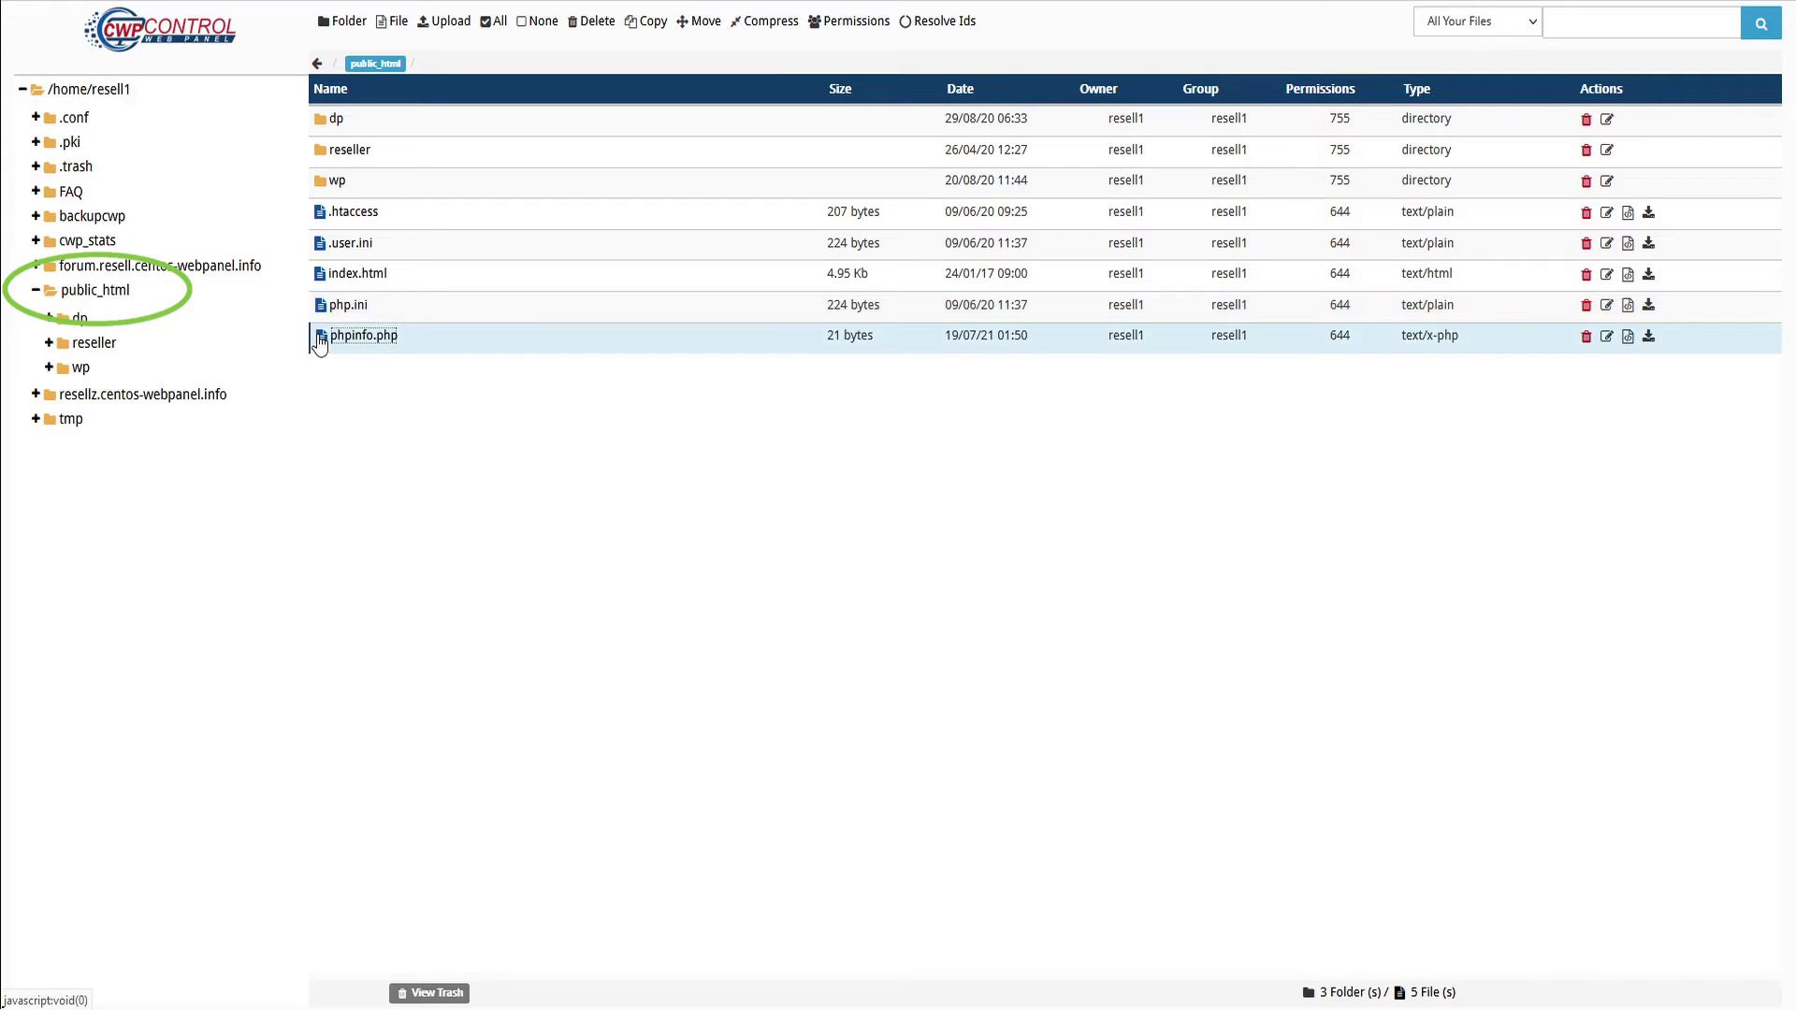
Open phpinfo.php in the code editor
click(1627, 338)
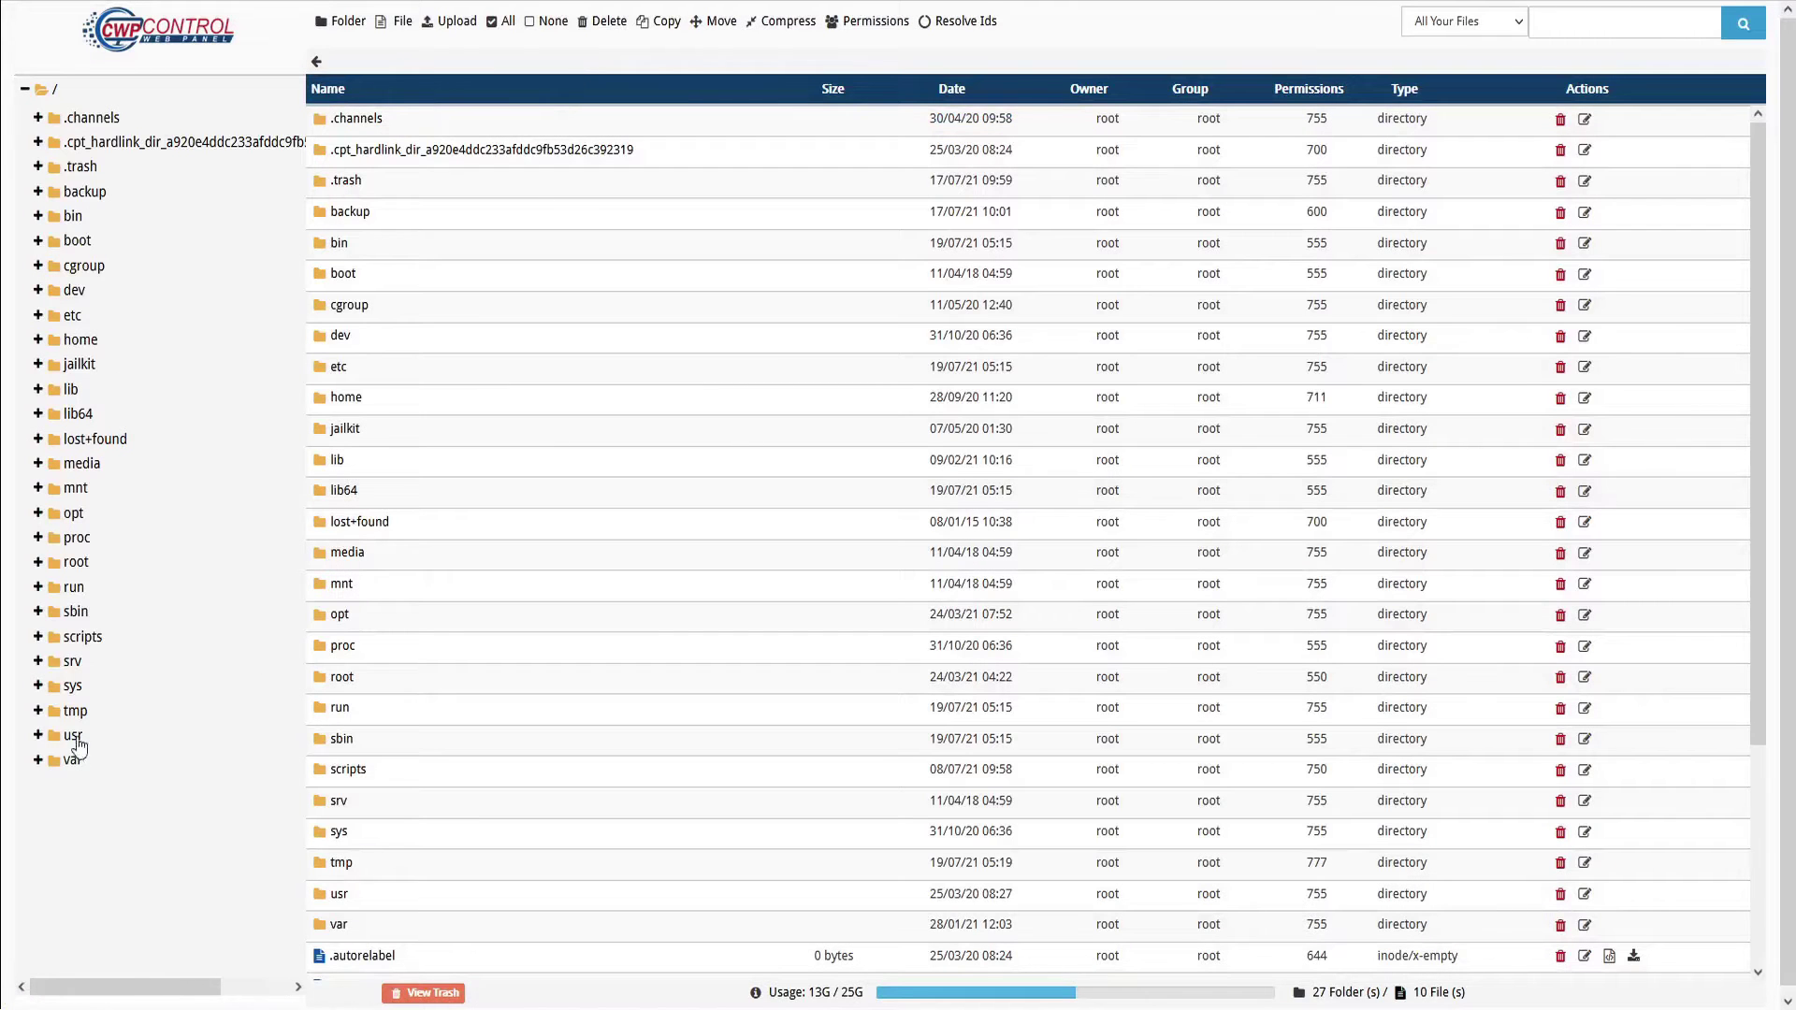
Expand usr > local > cwp in the folder tree and open php71
click(37, 736)
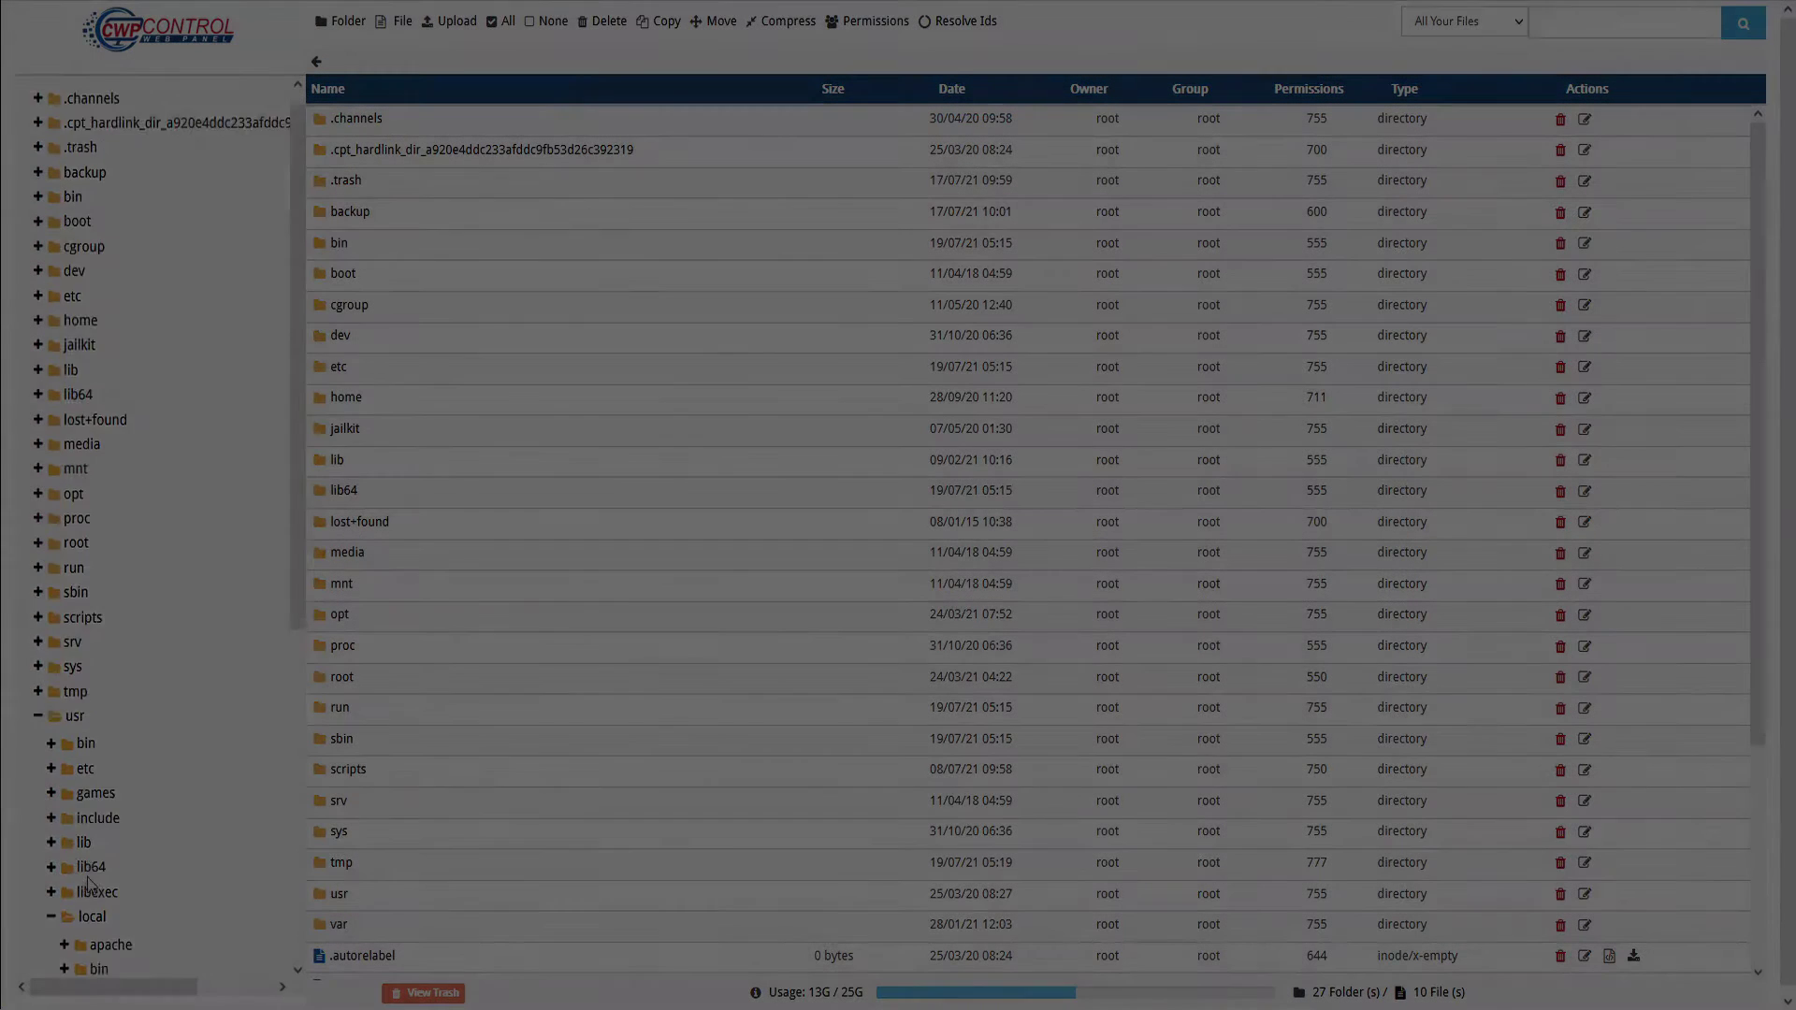
click(51, 936)
scroll(75, 888, down, 4)
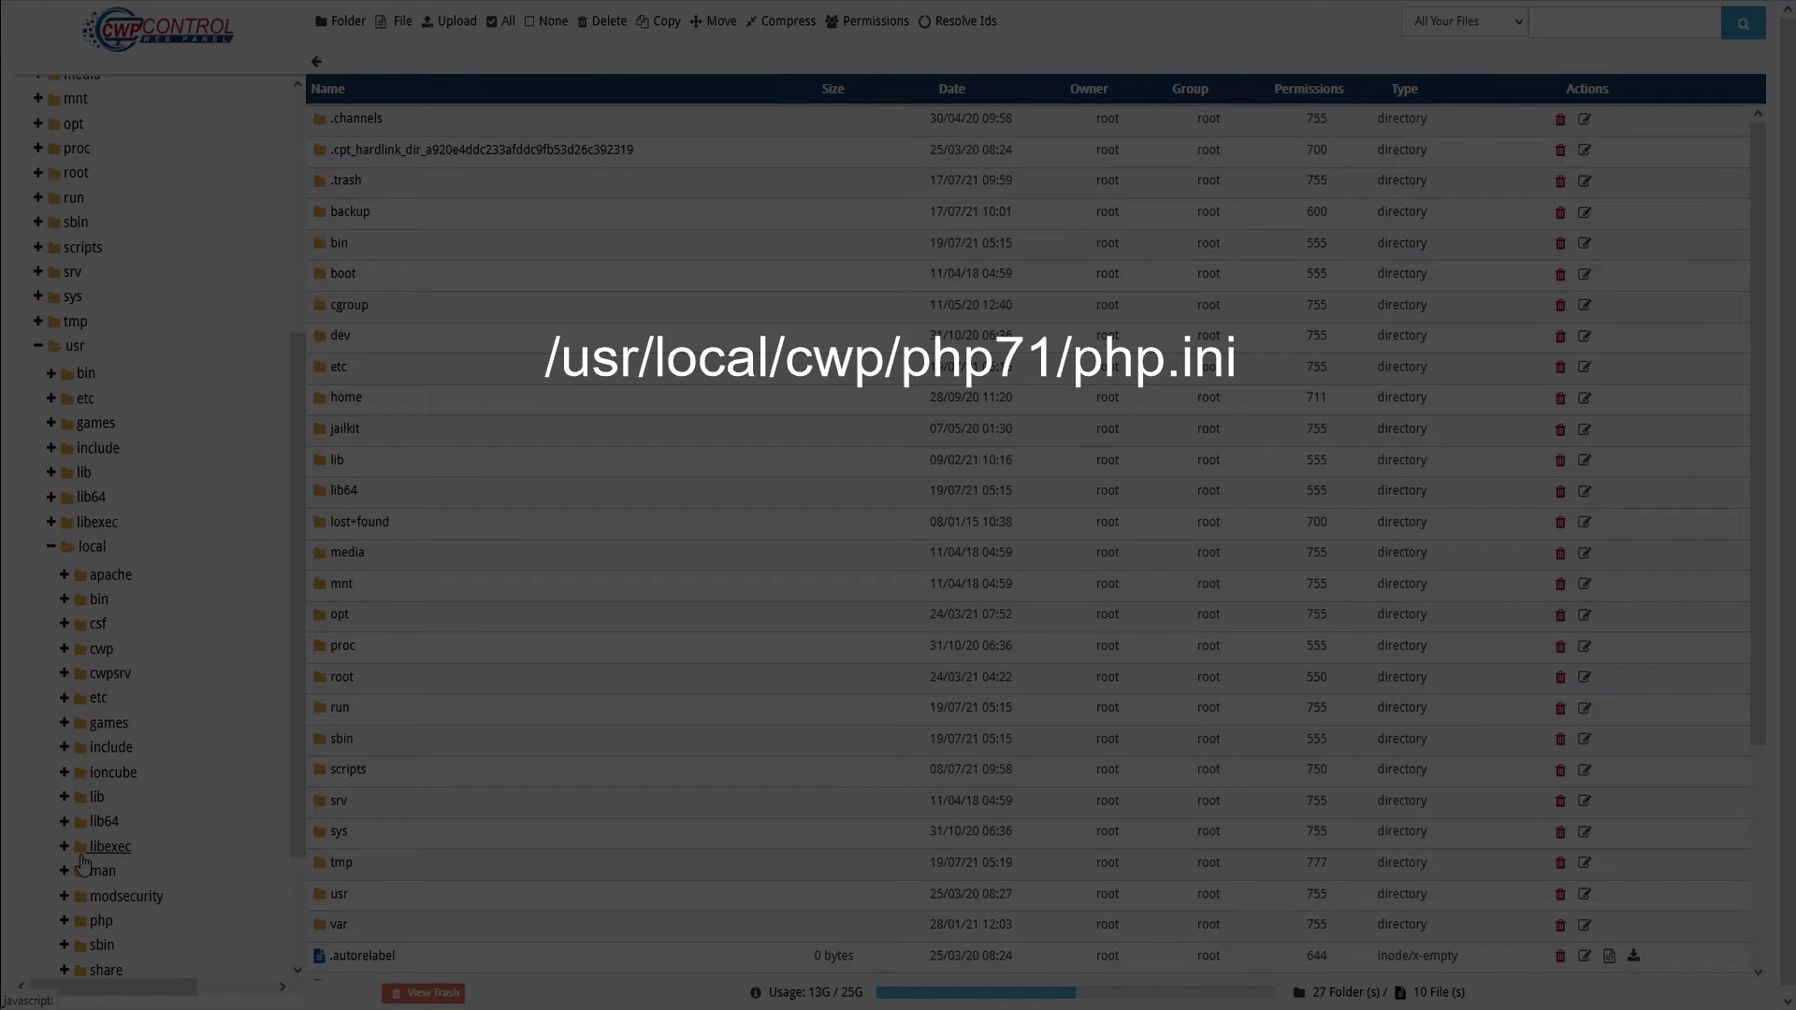
click(64, 649)
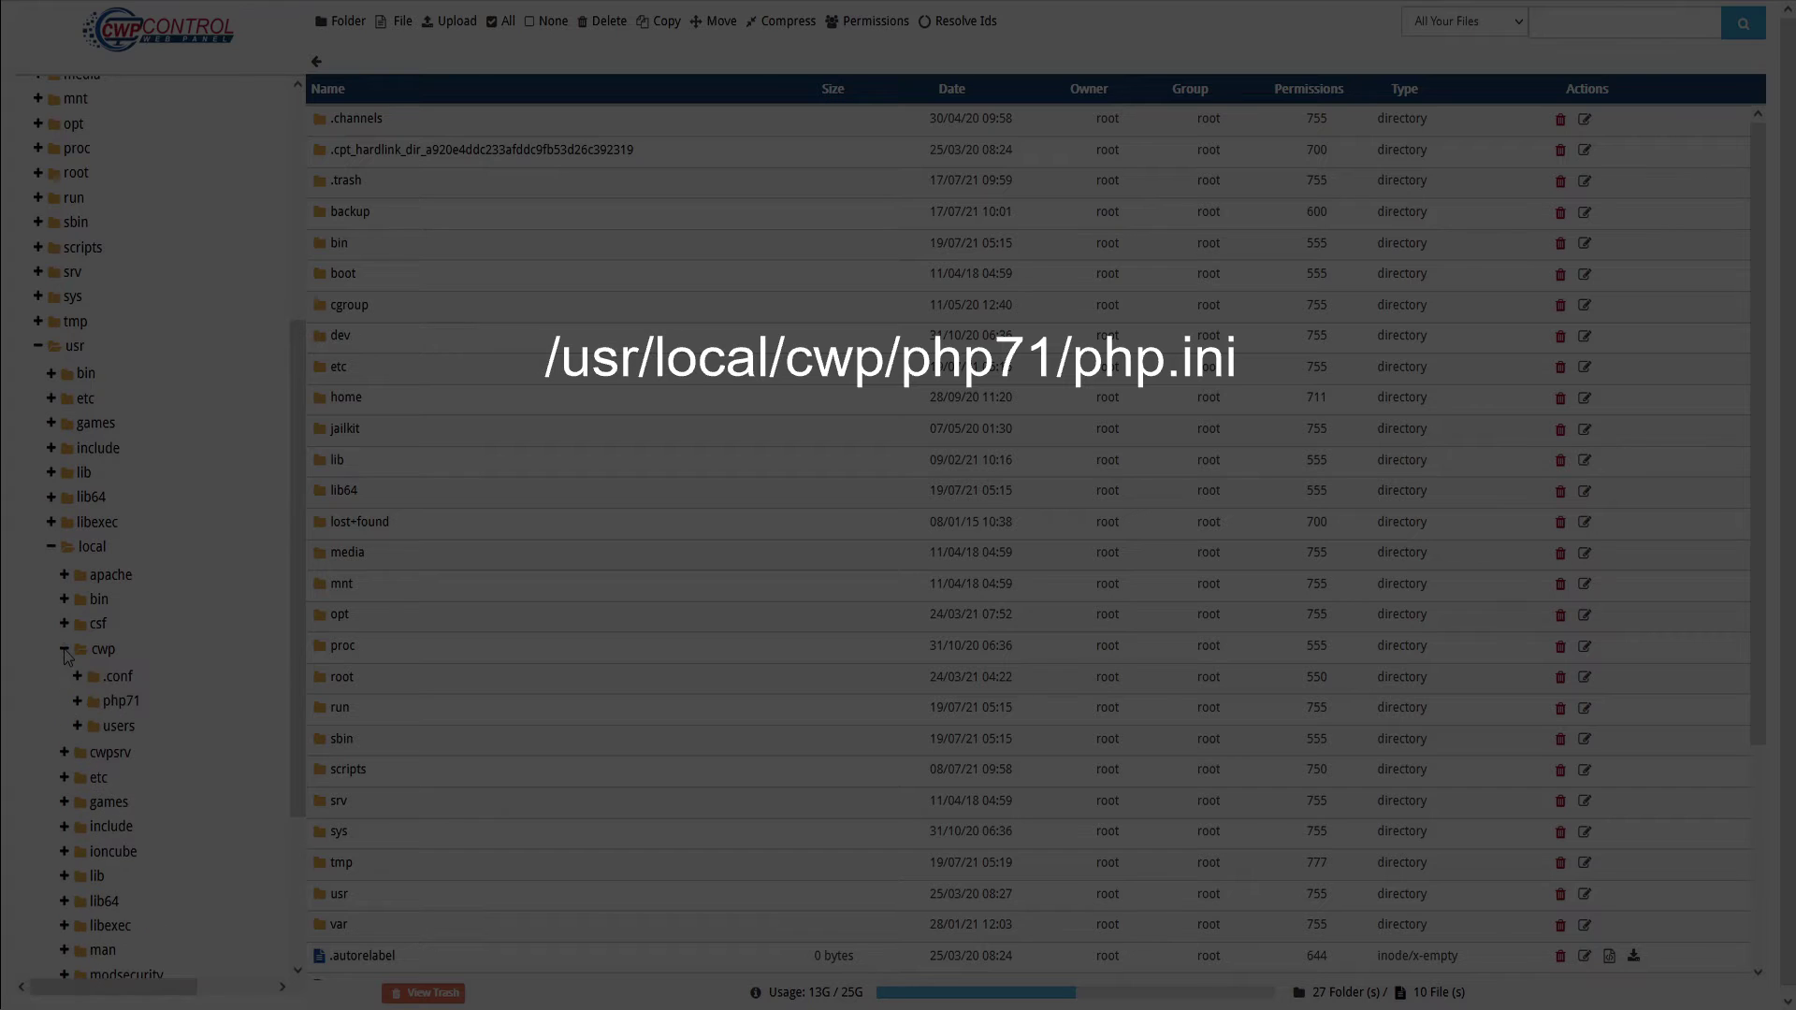
click(93, 711)
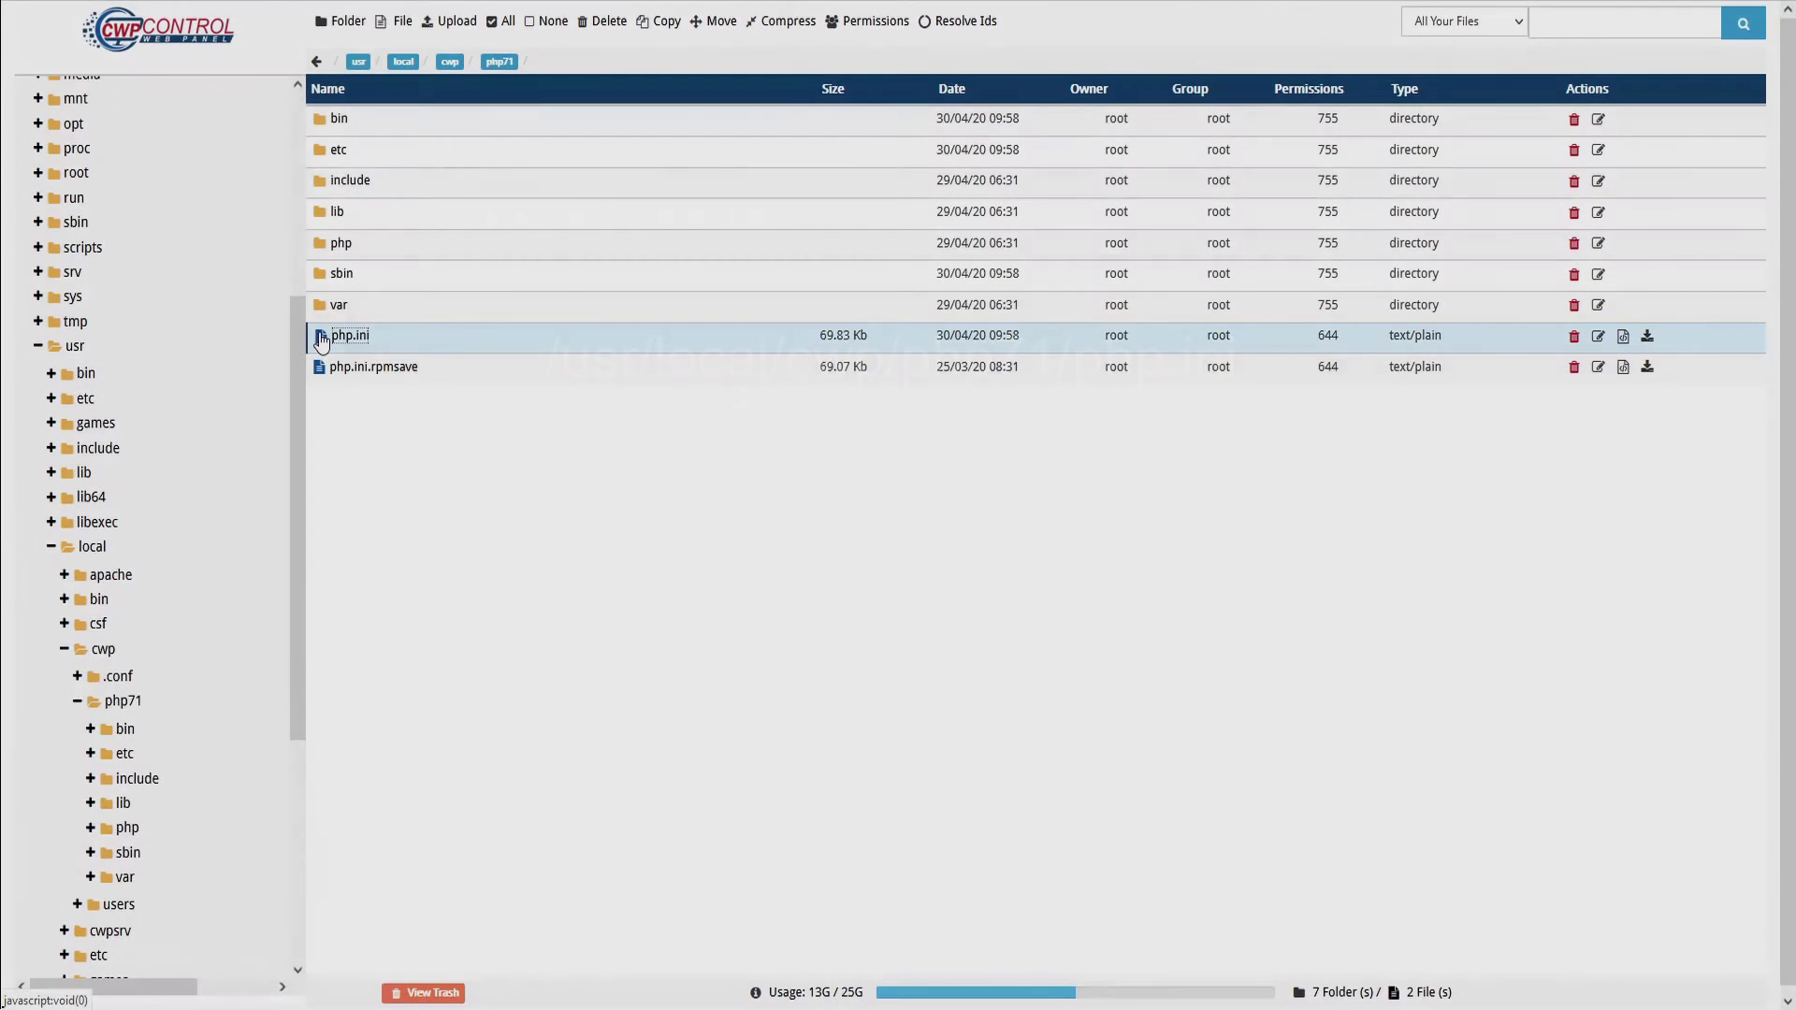
Copy php71's php.ini into /backup, then return to php71 and select php.ini
right_click(321, 342)
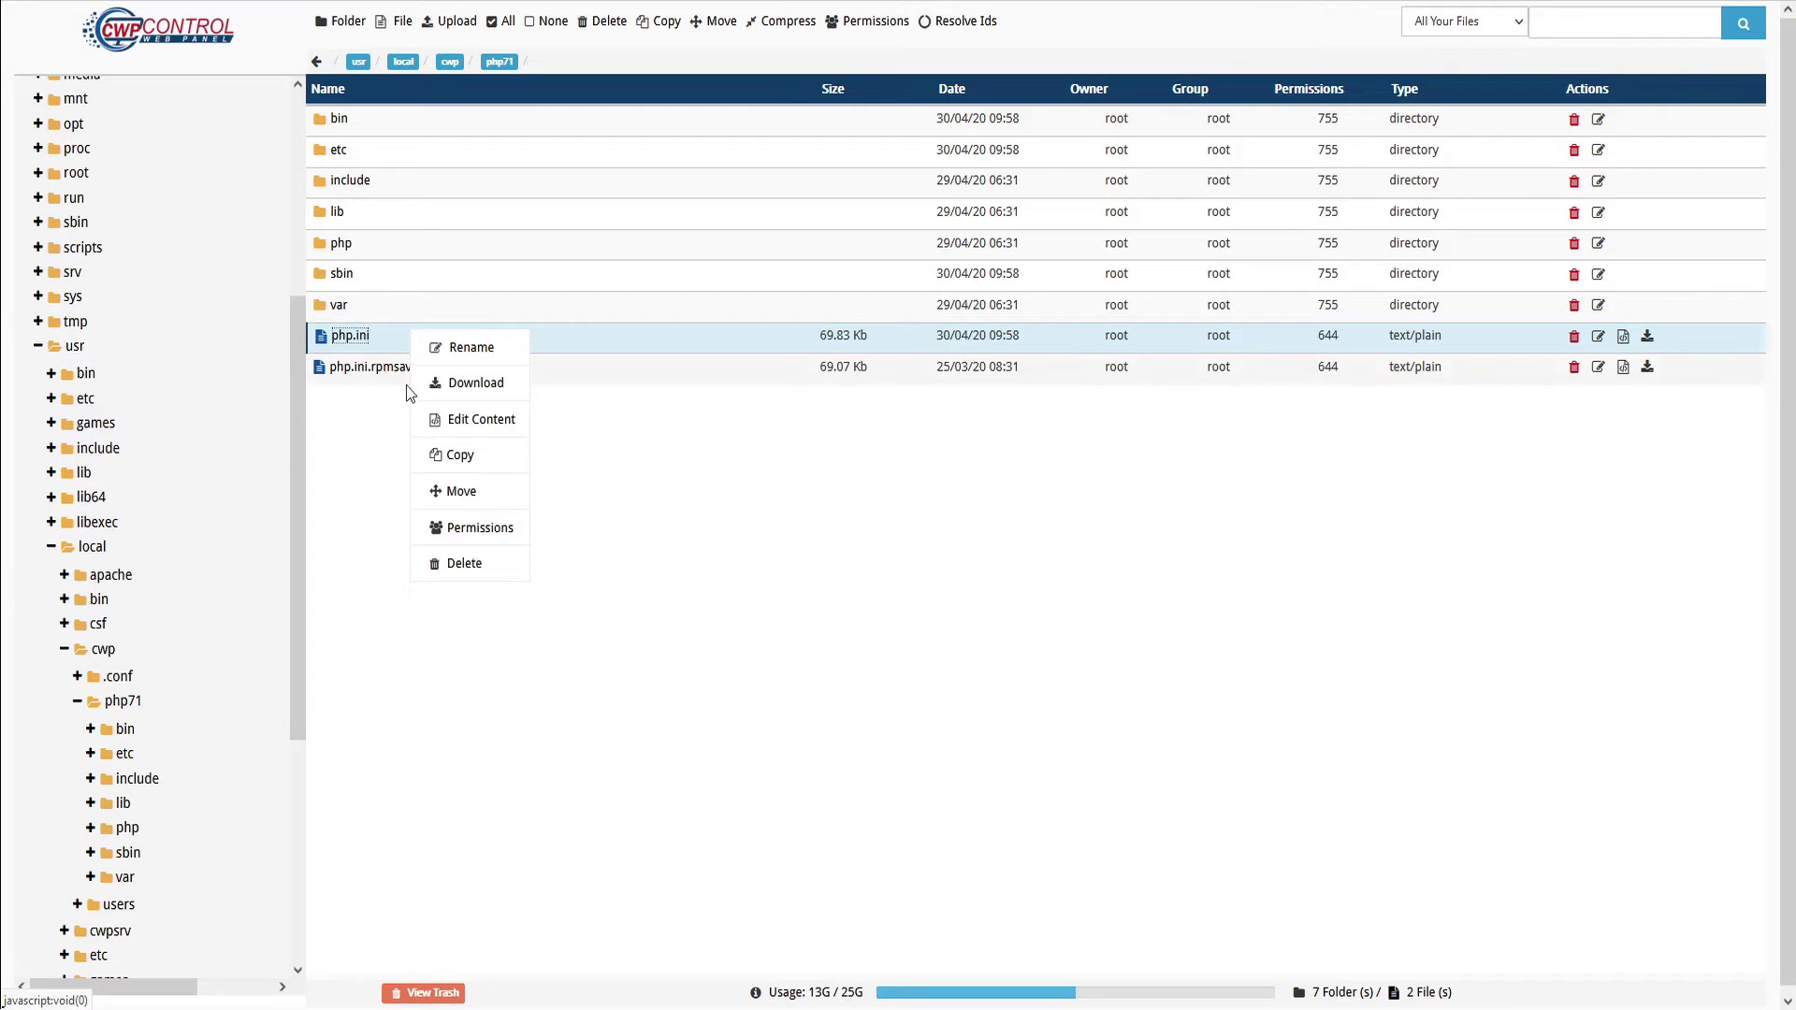
click(463, 456)
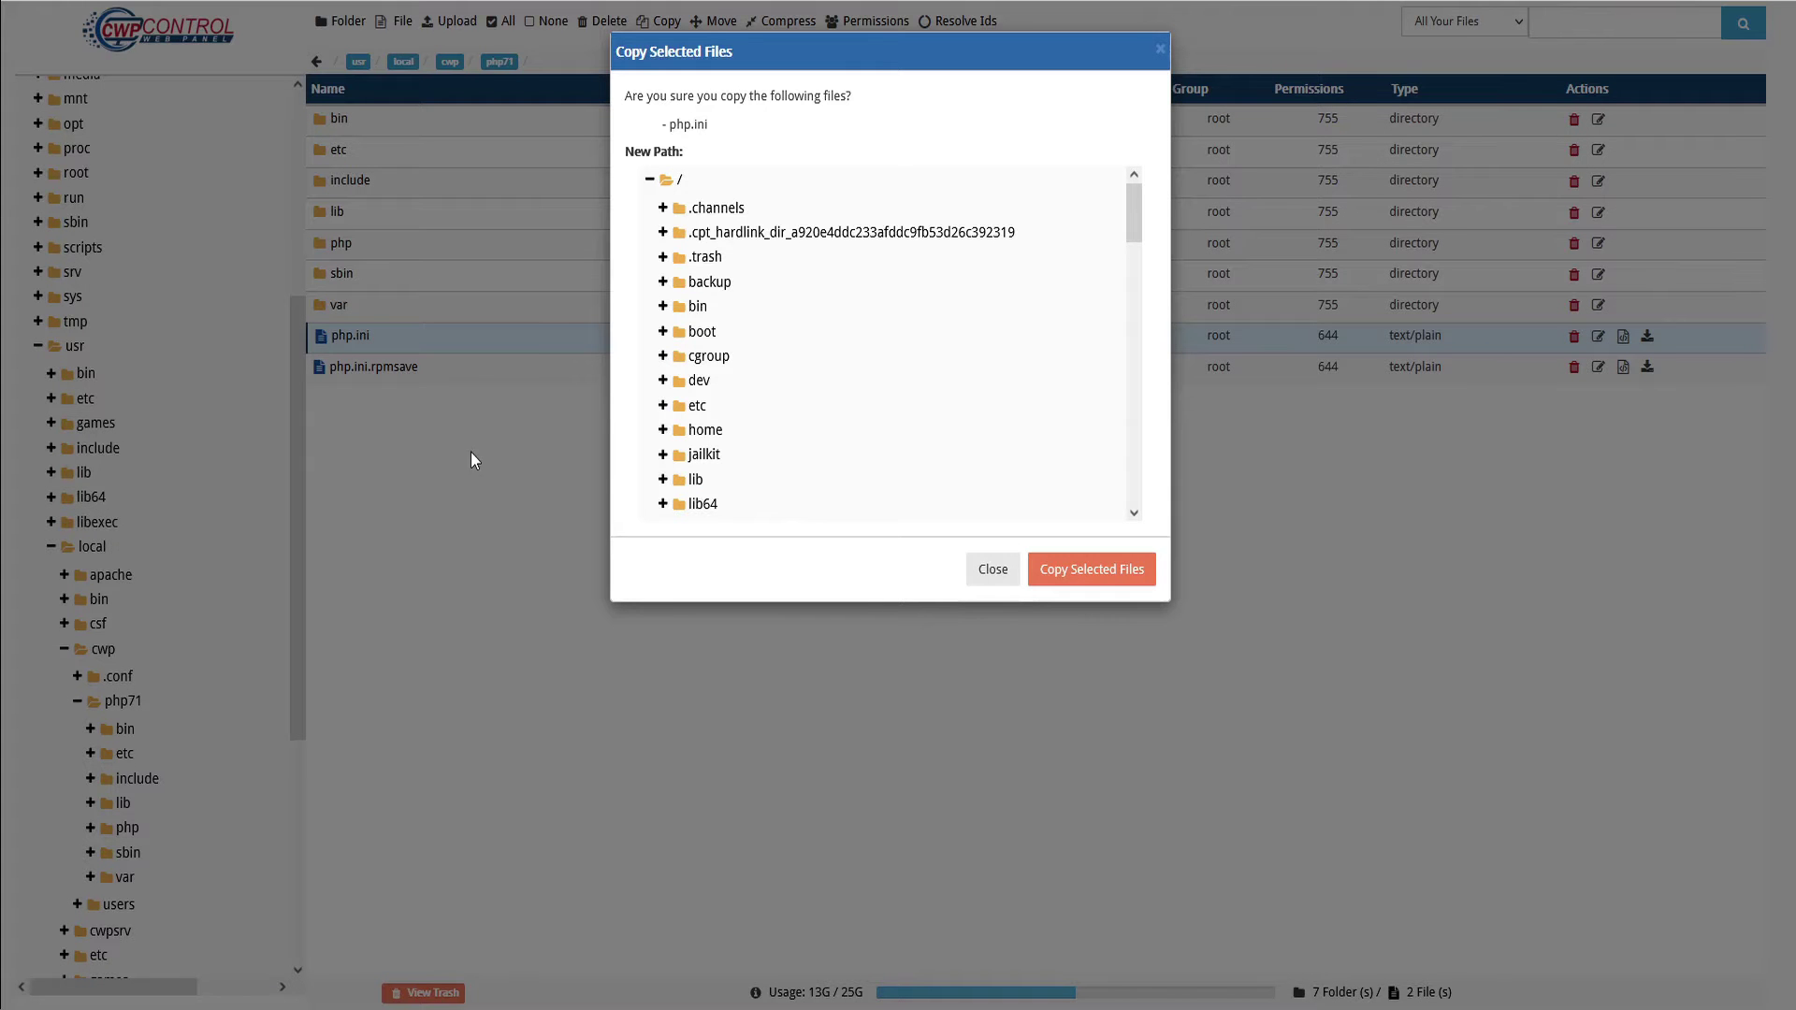
click(711, 282)
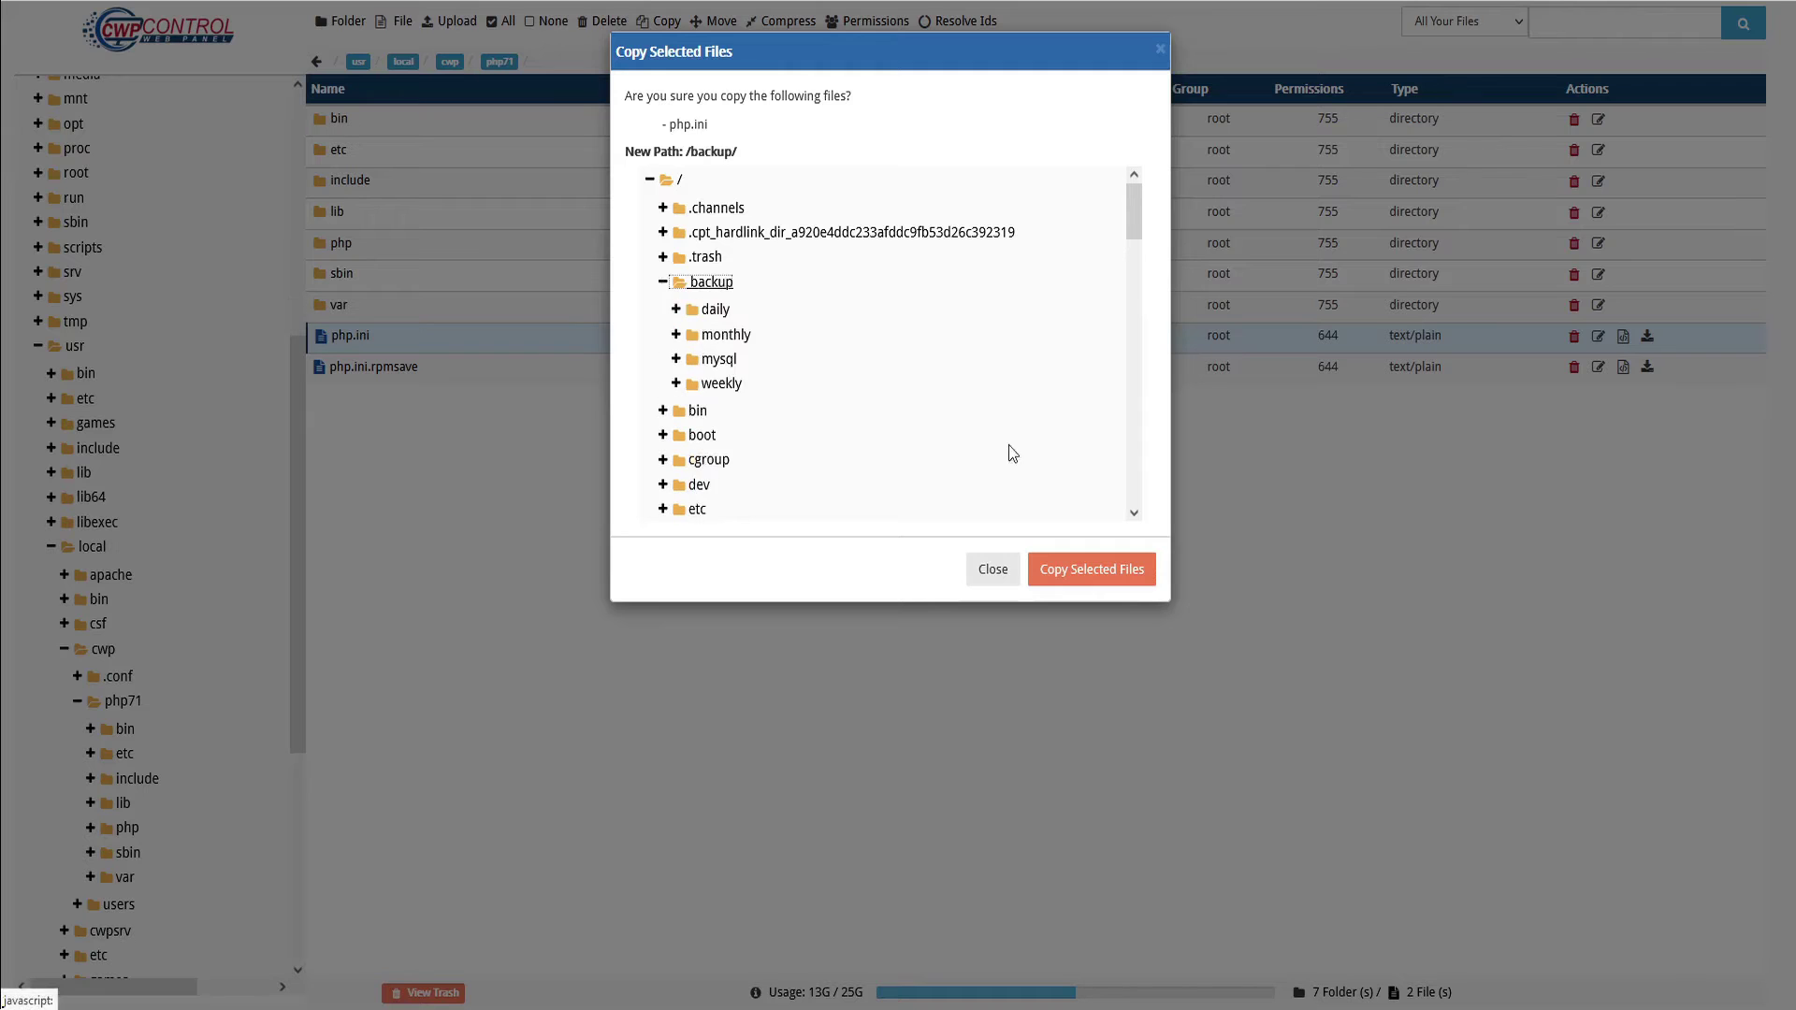
click(1092, 570)
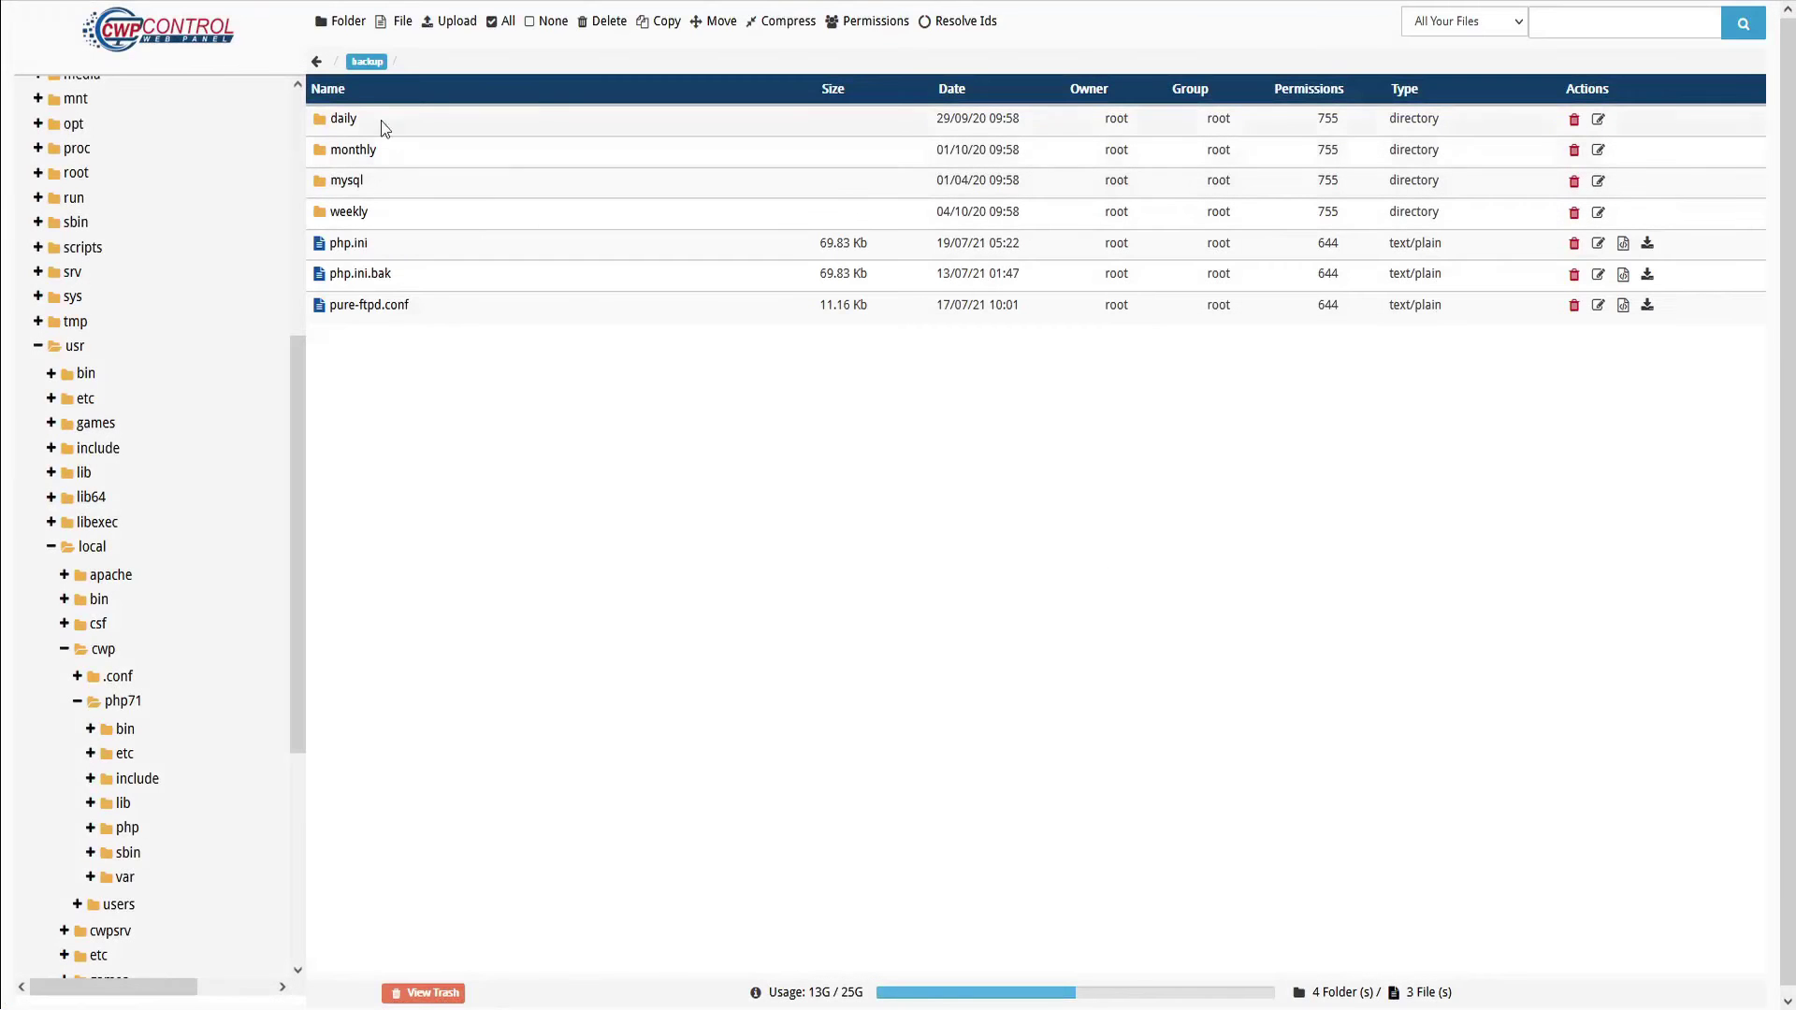
click(316, 62)
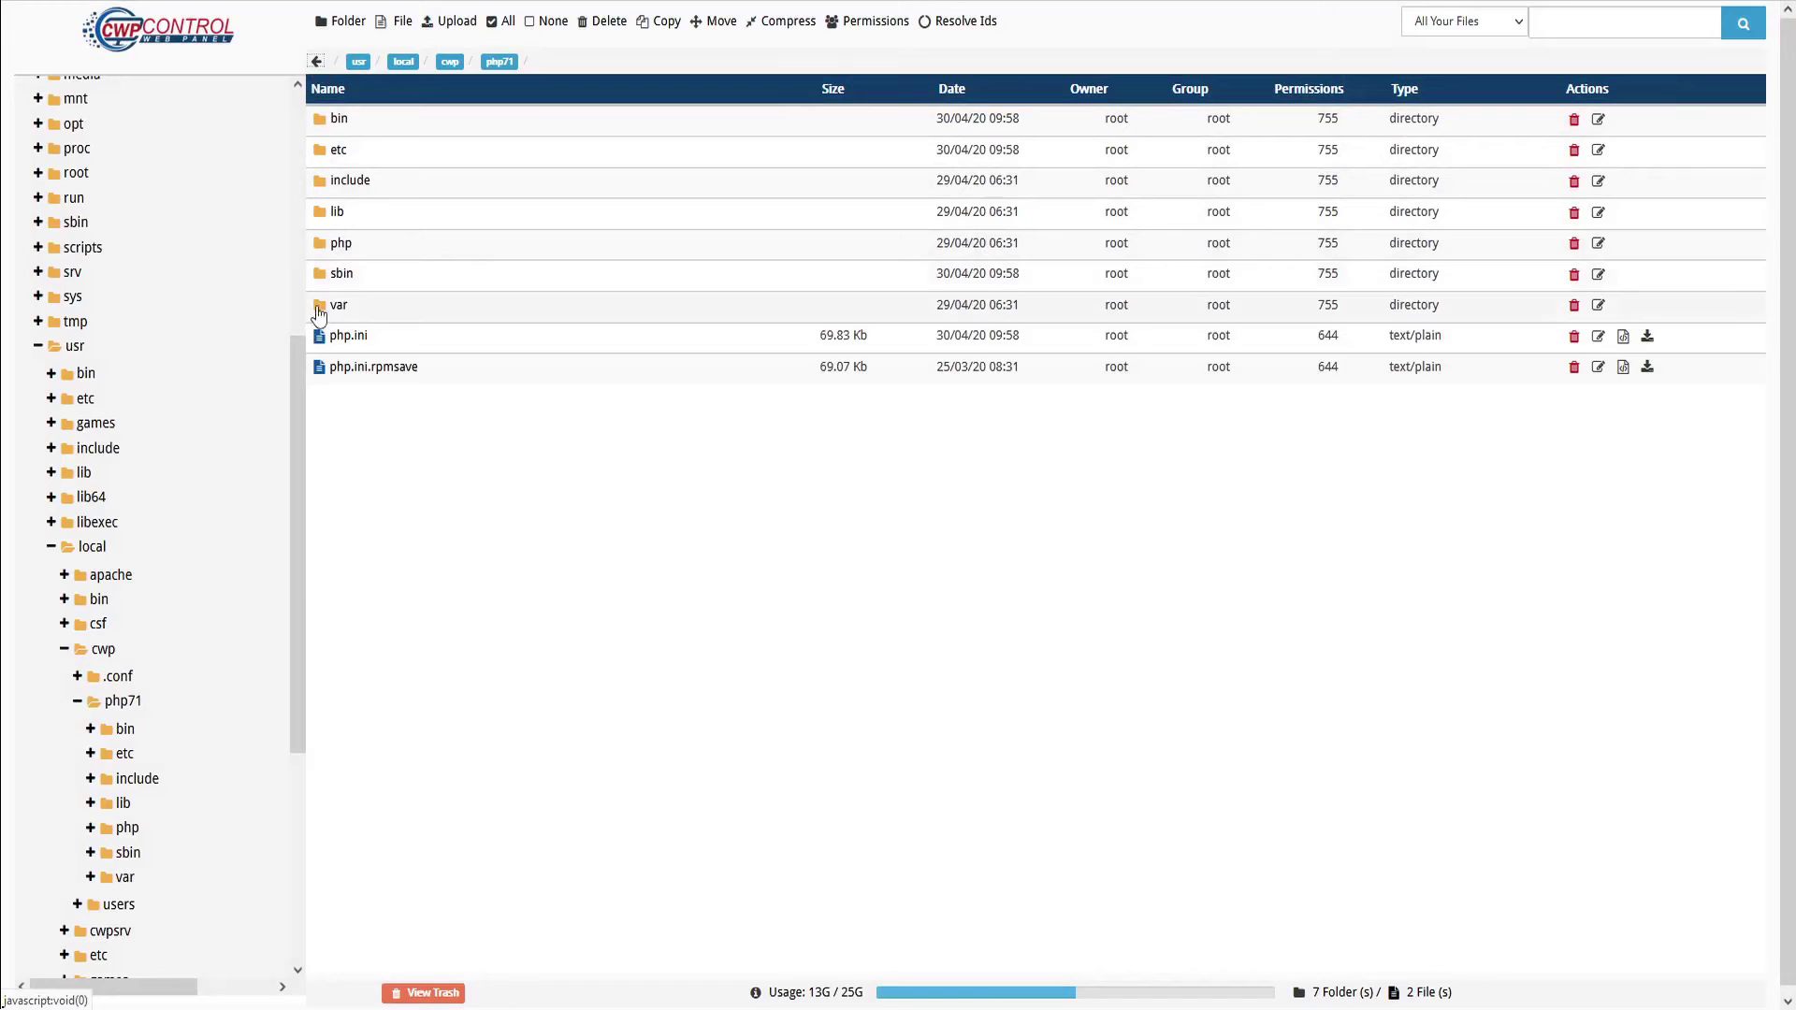
click(321, 349)
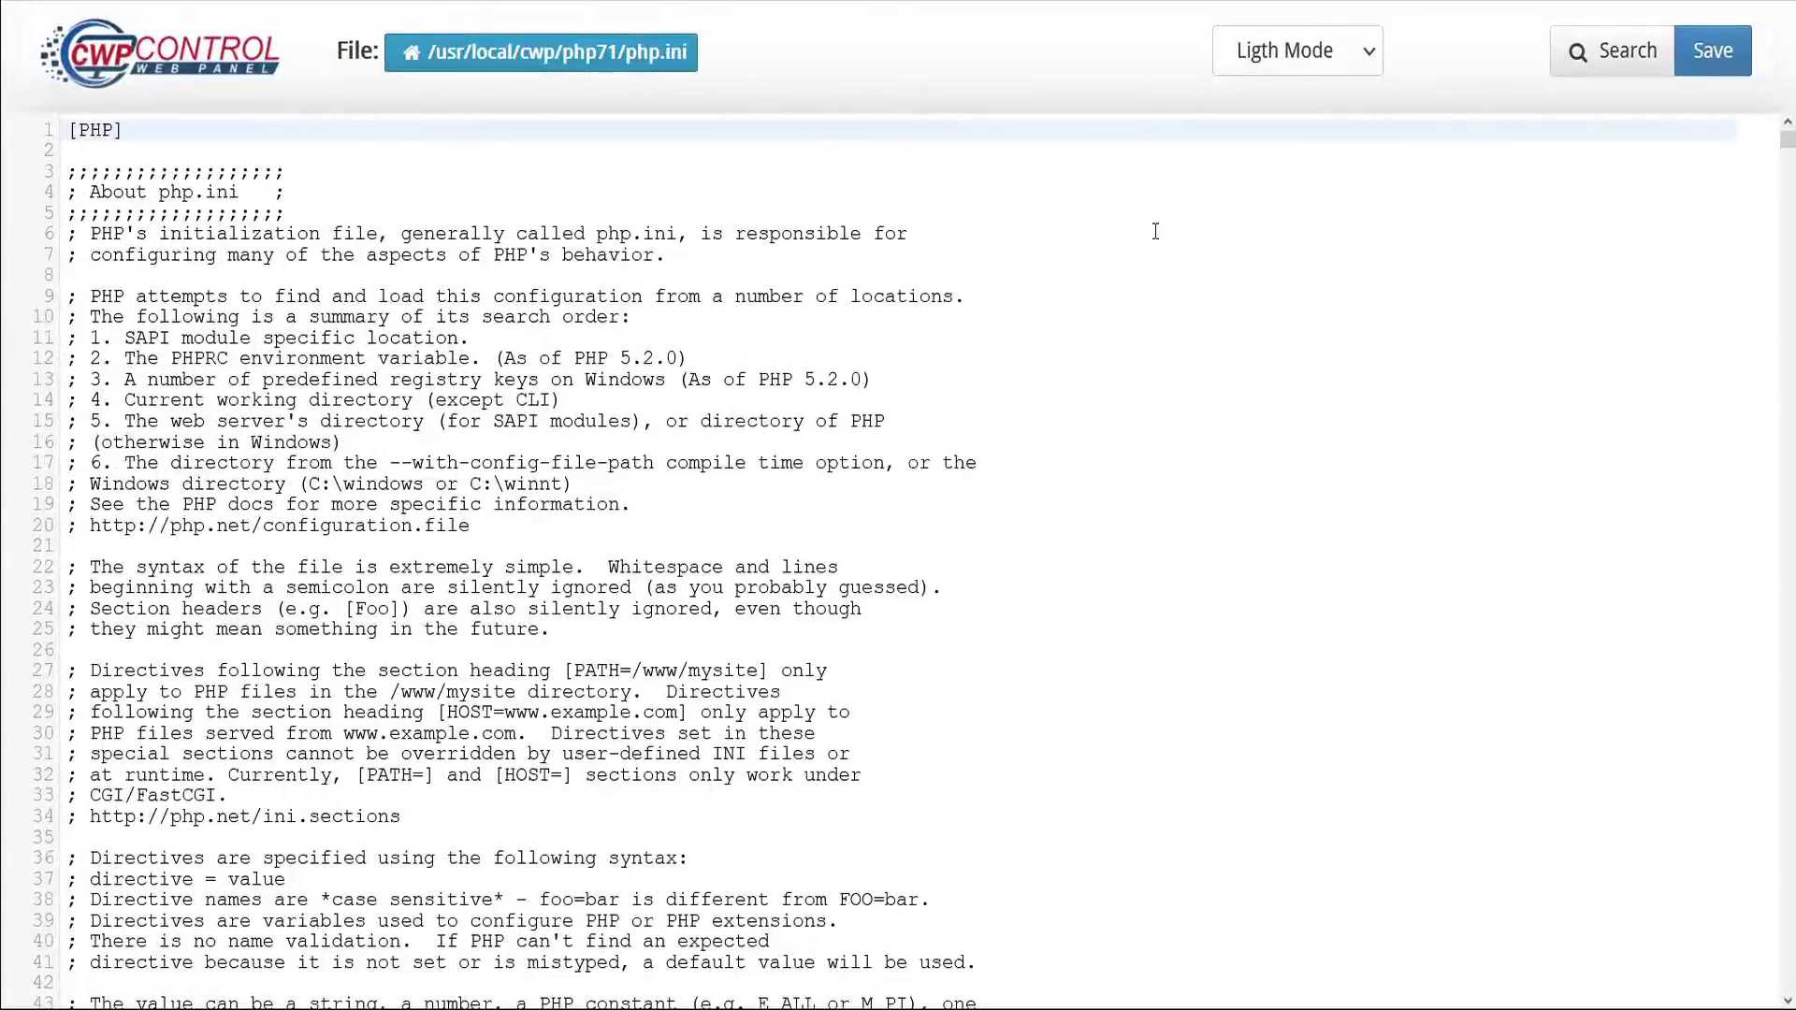
Zoom in and change upload_max_filesize from 450M to 1000M
key(ctrl+plus)
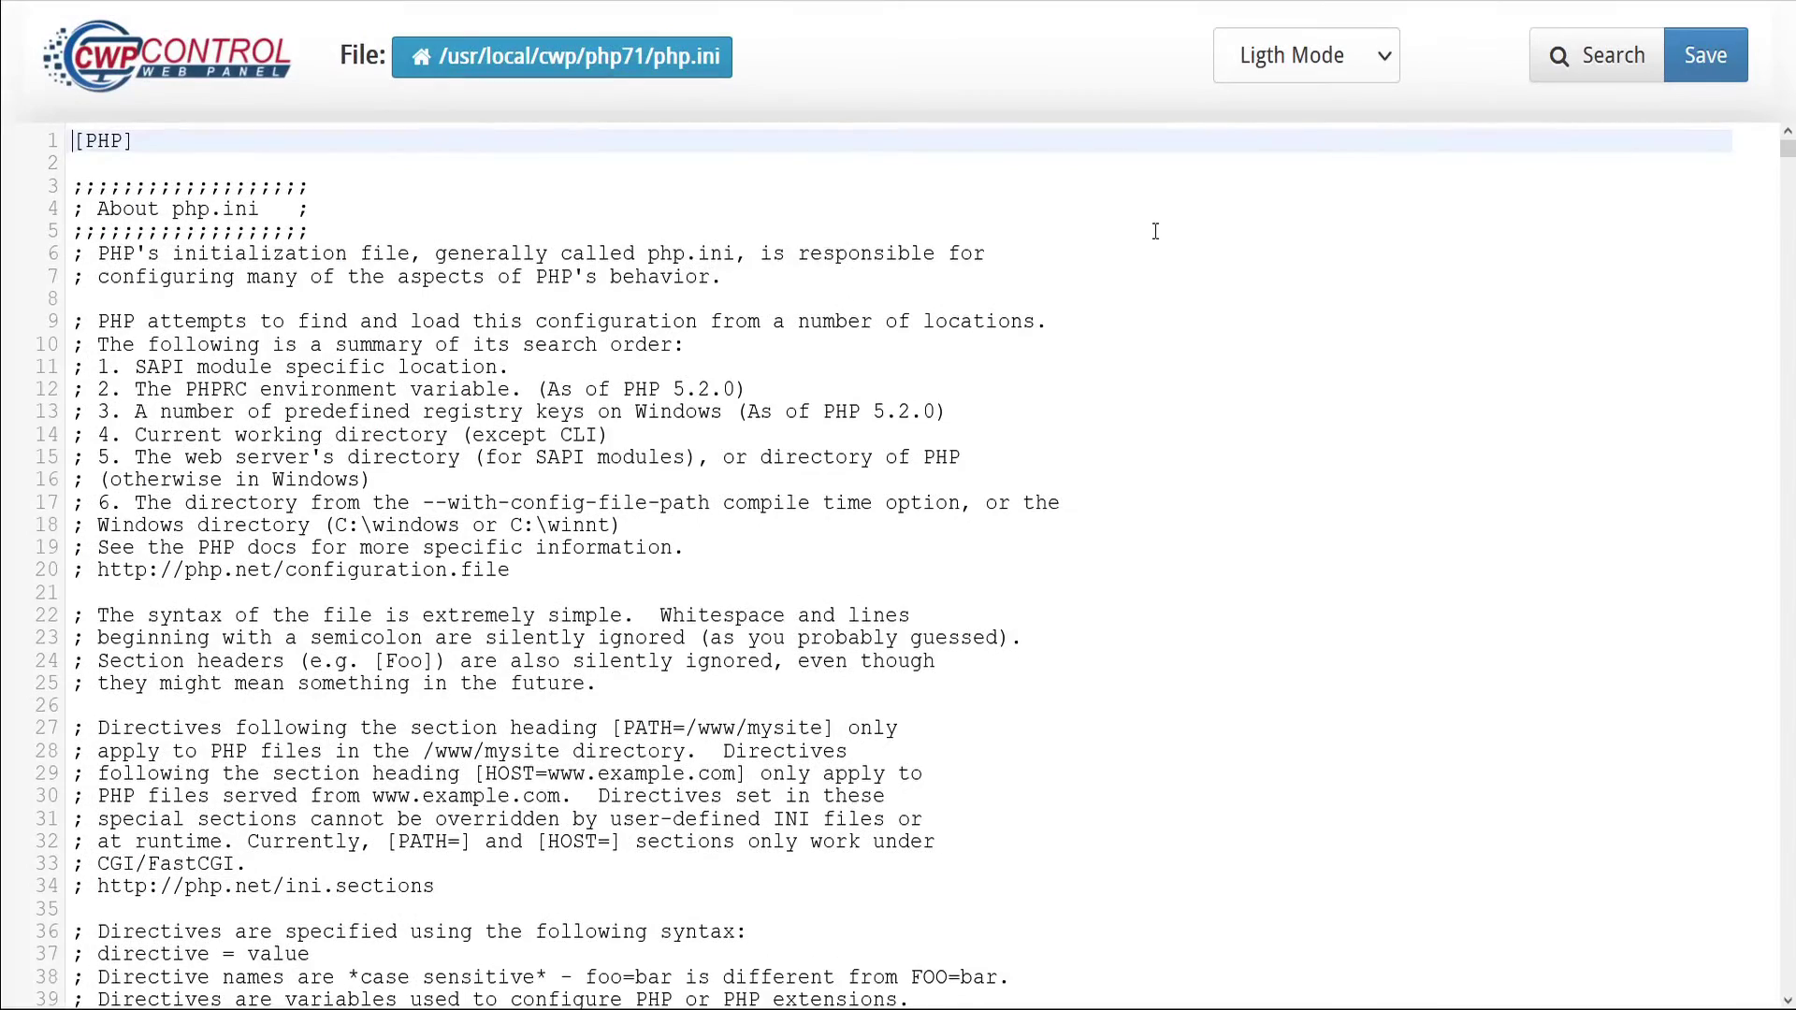
click(1590, 64)
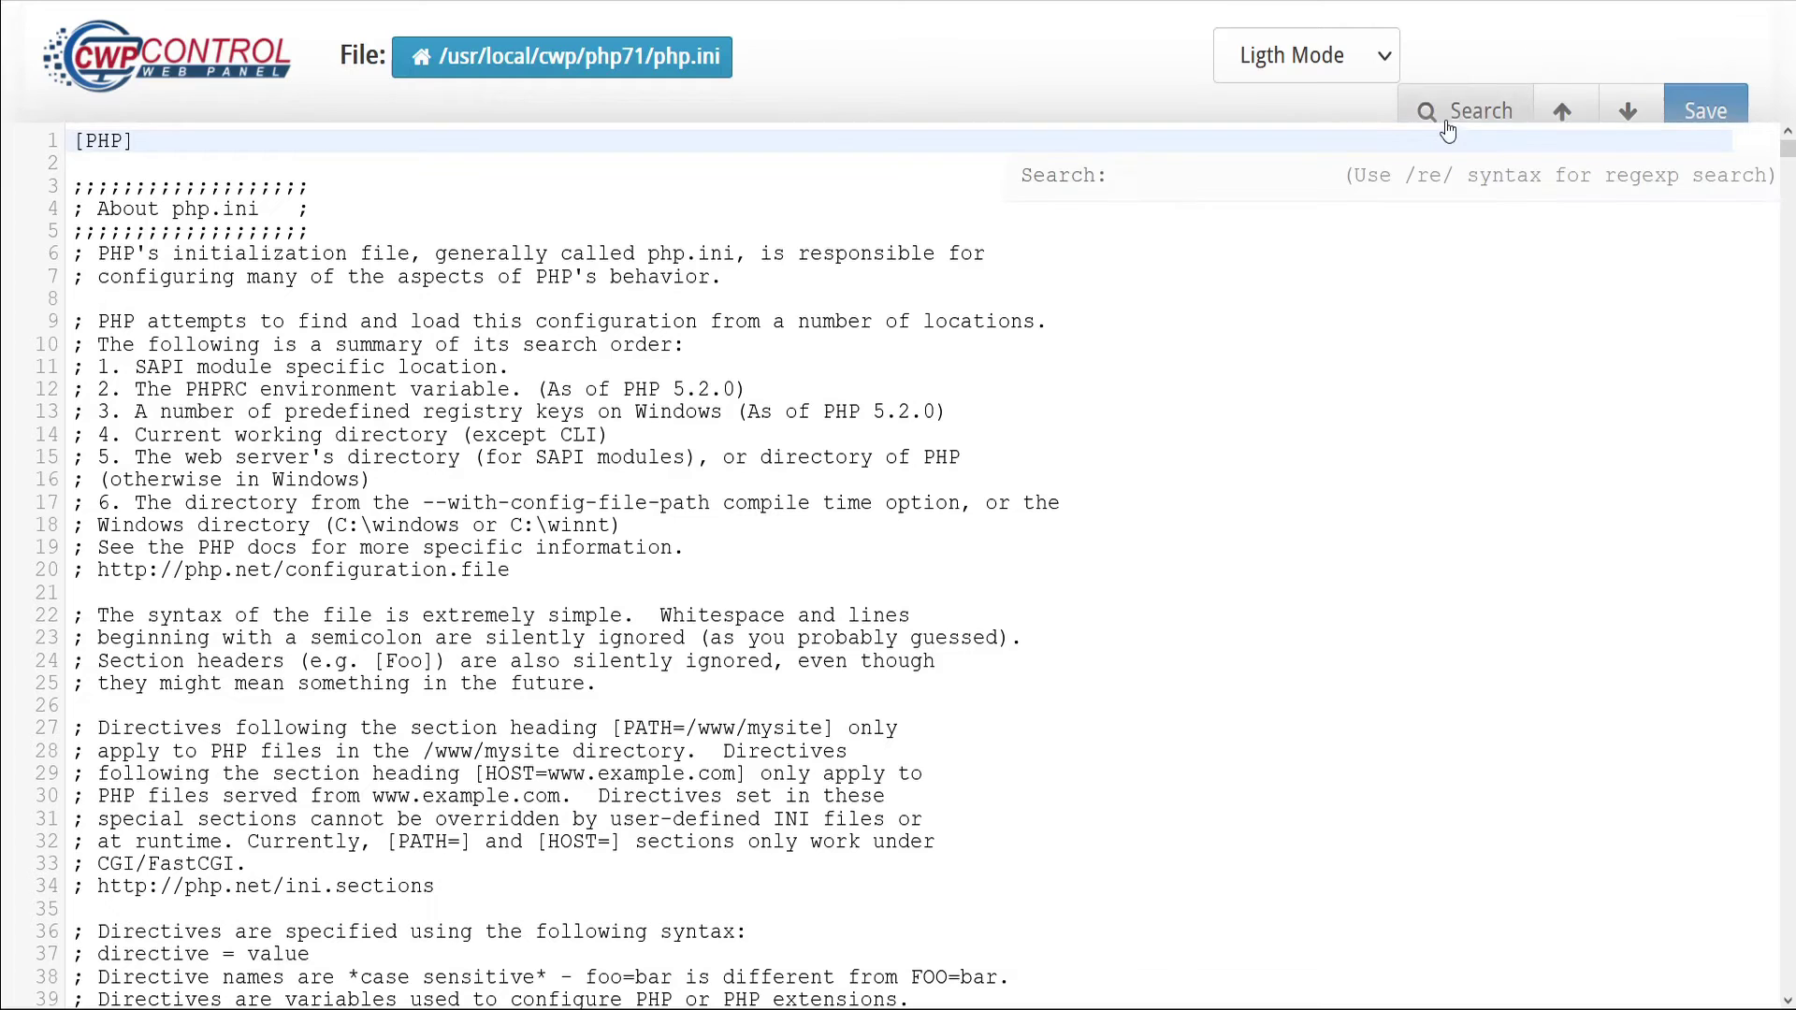
text(upload_max_filesize)
key(Return)
scroll(638, 745, down, 5)
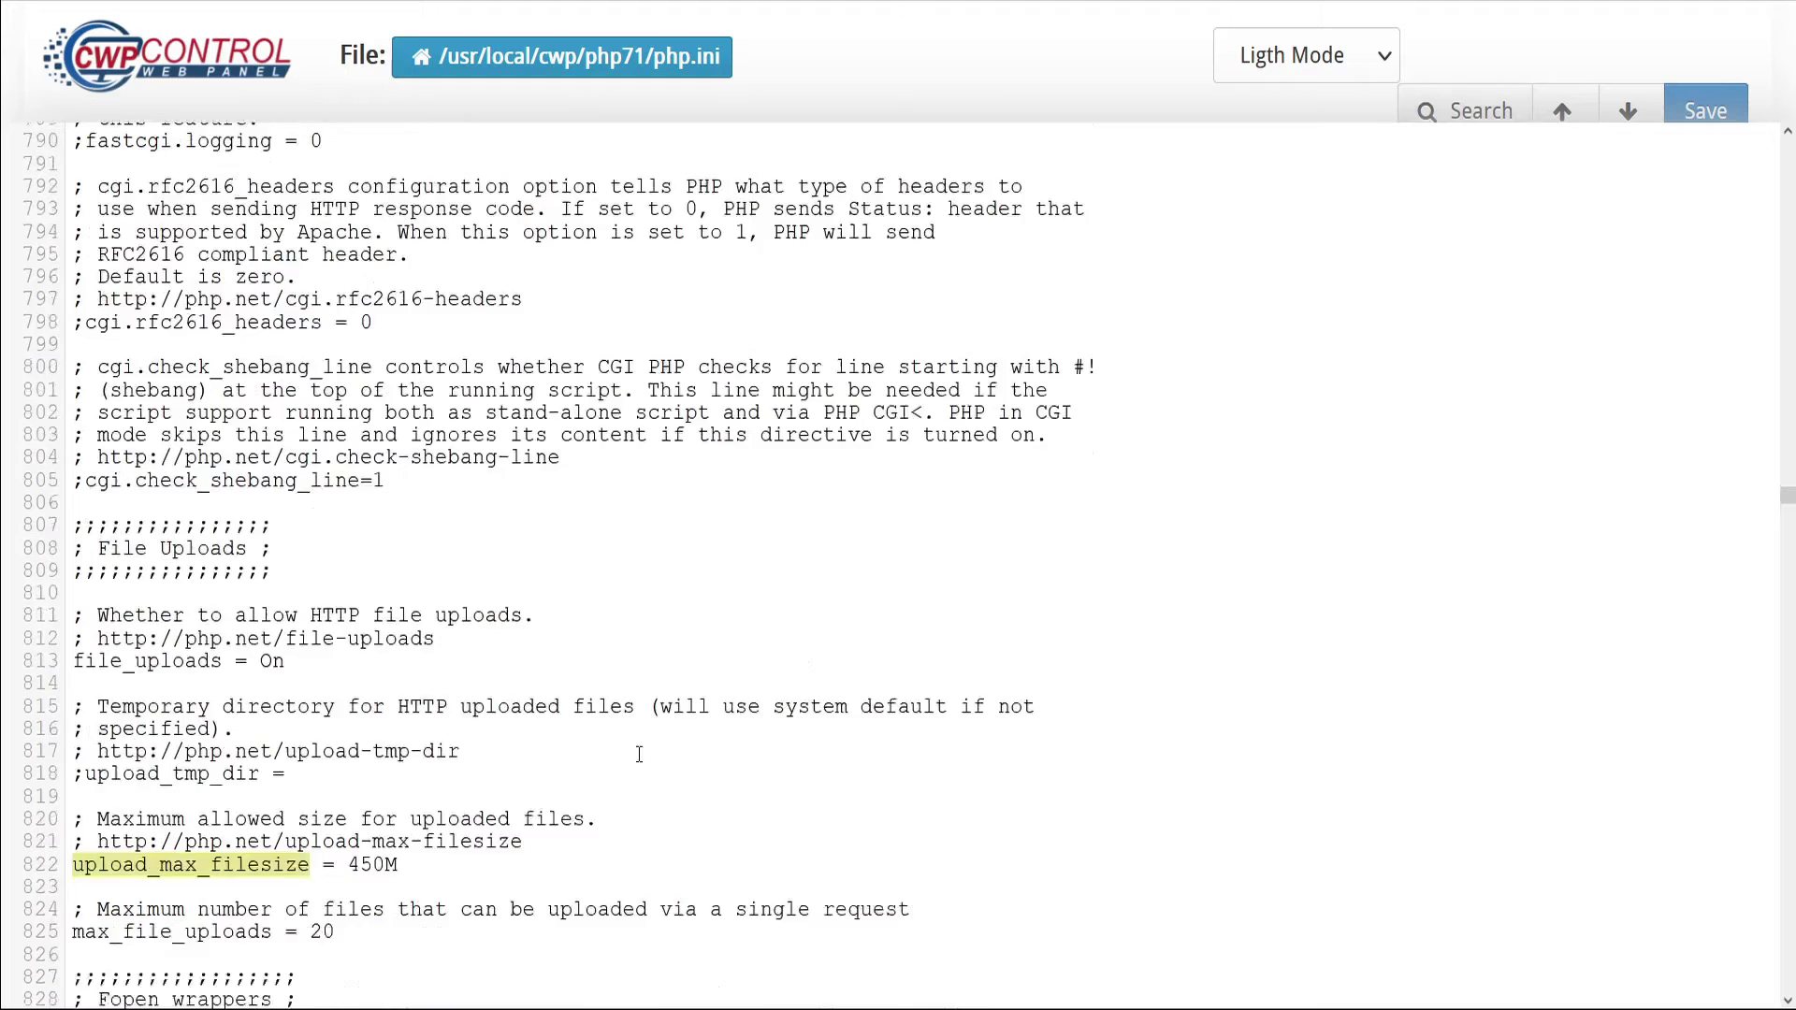
drag(385, 472, 354, 474)
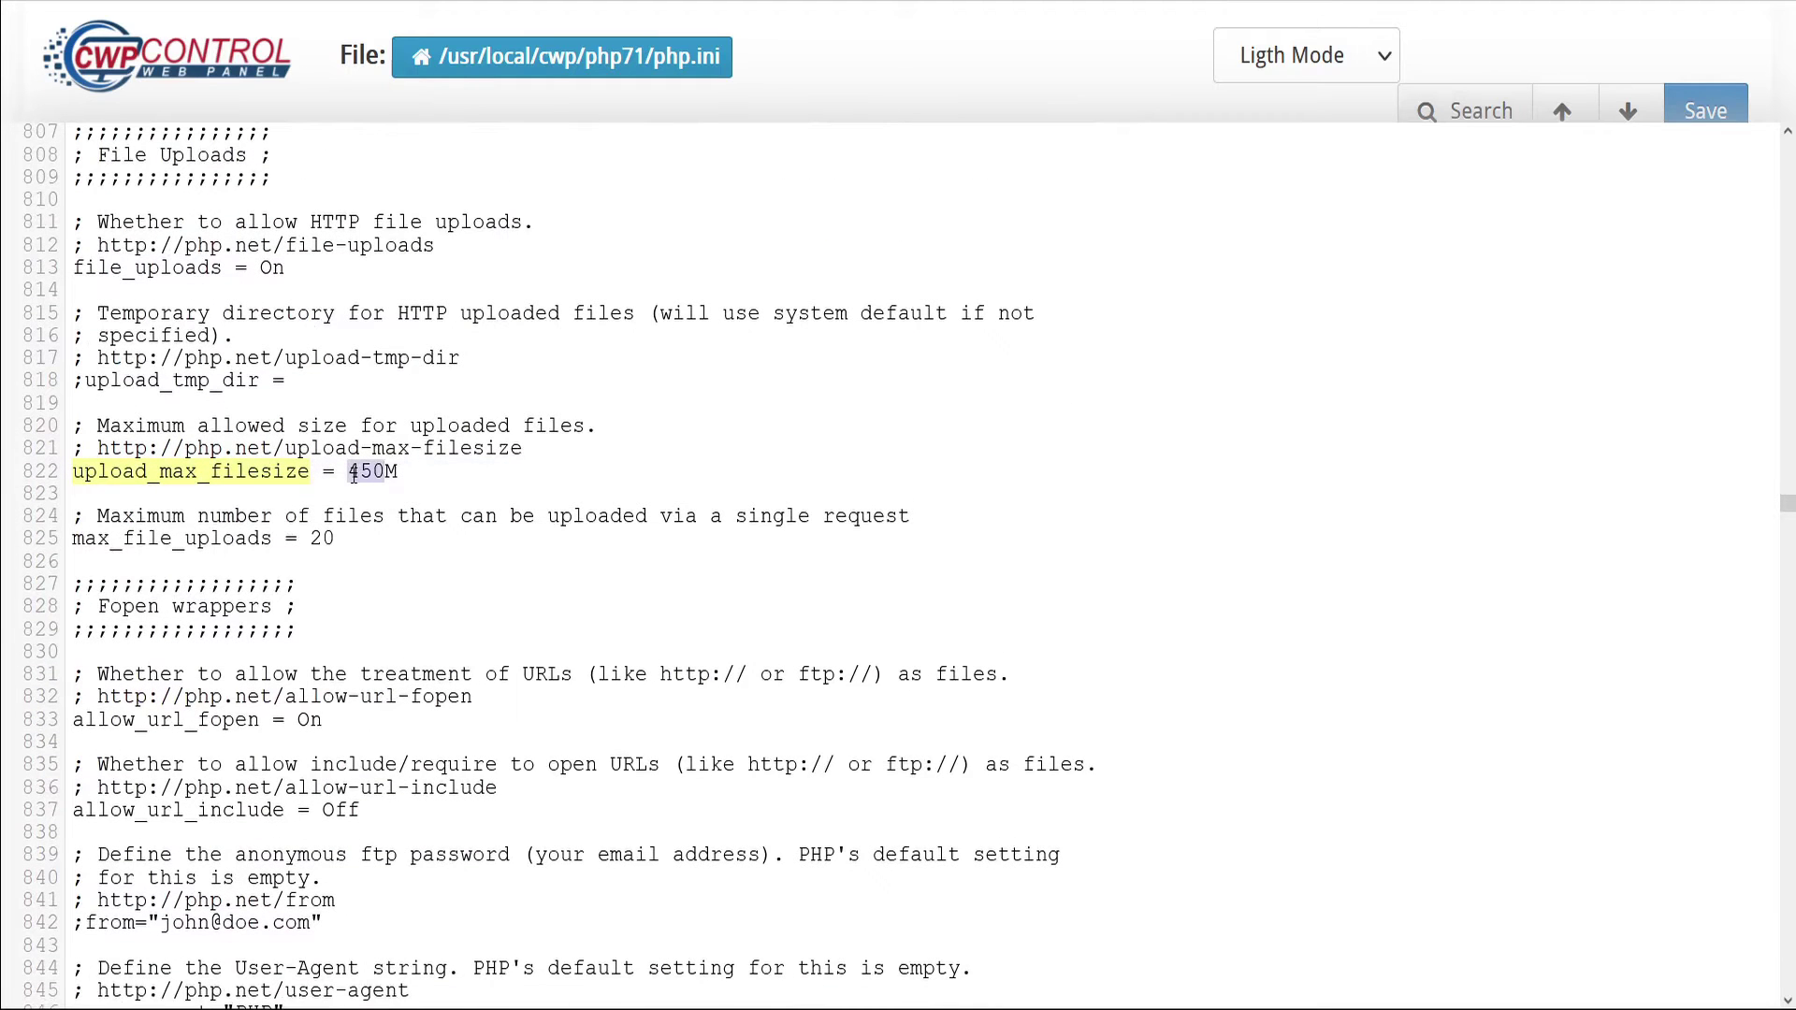
text(1000)
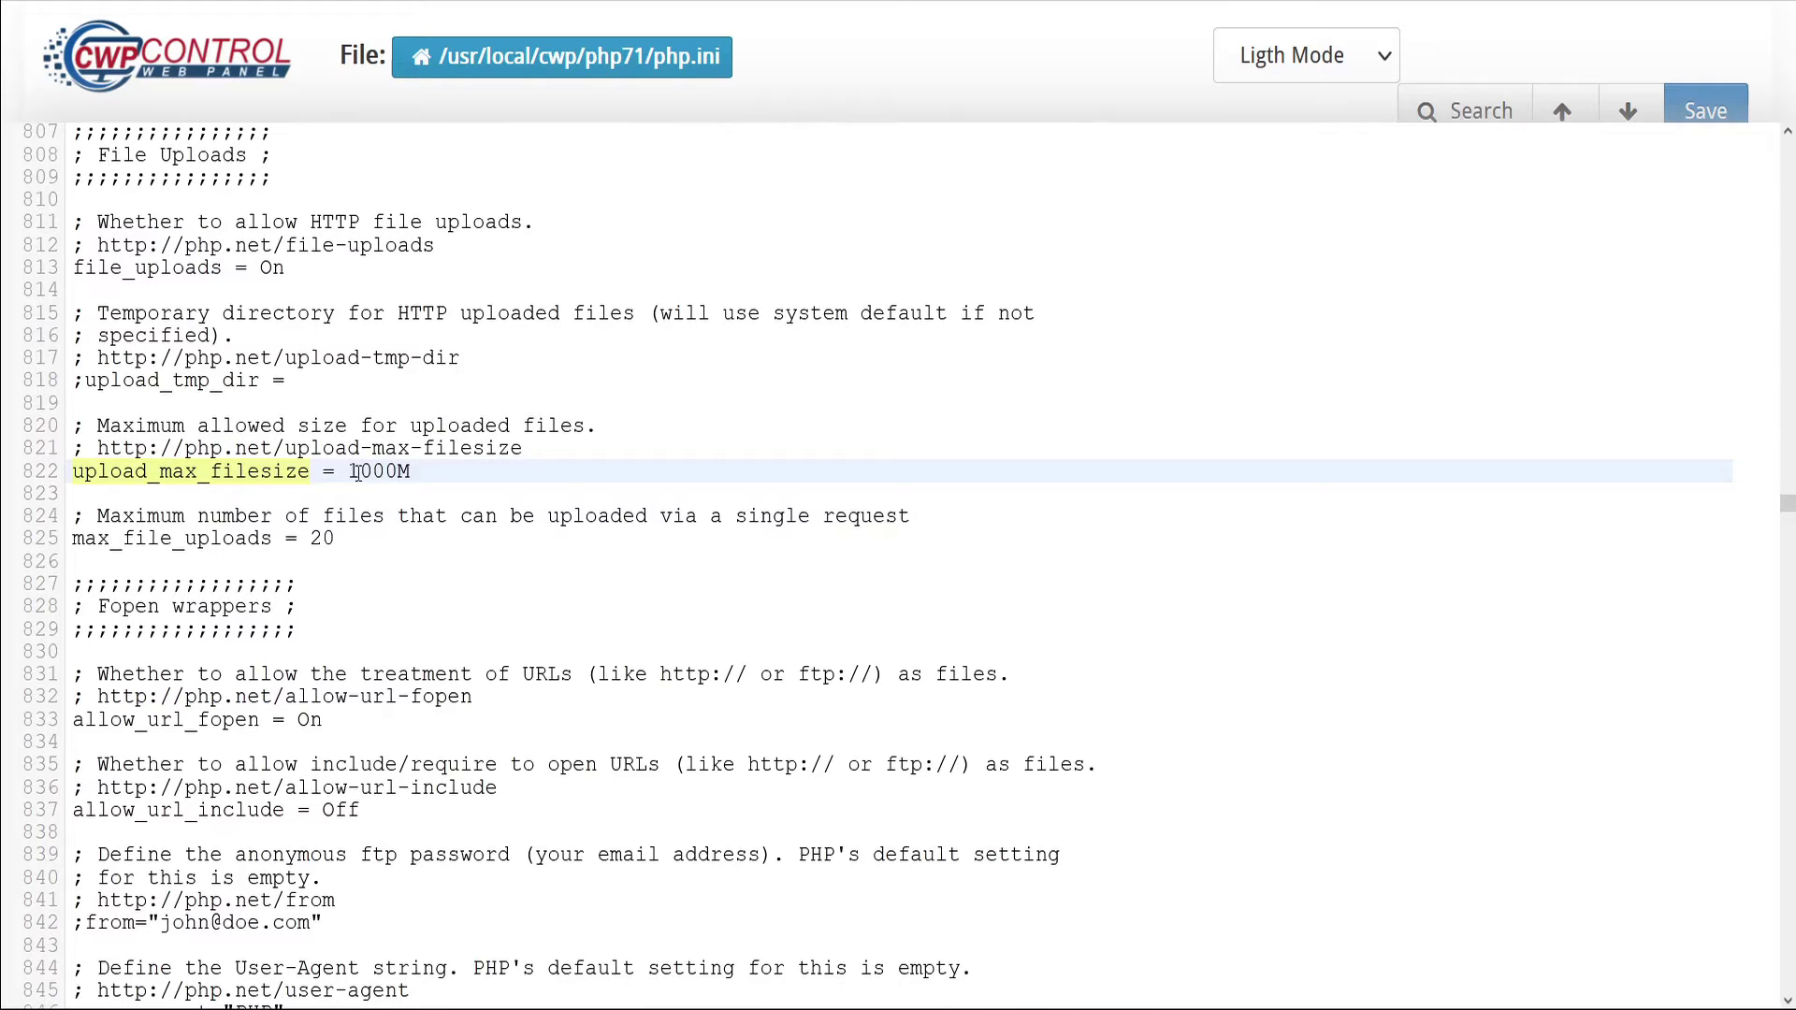
Change post_max_size from 475M to 1100M
click(1464, 117)
text(post)
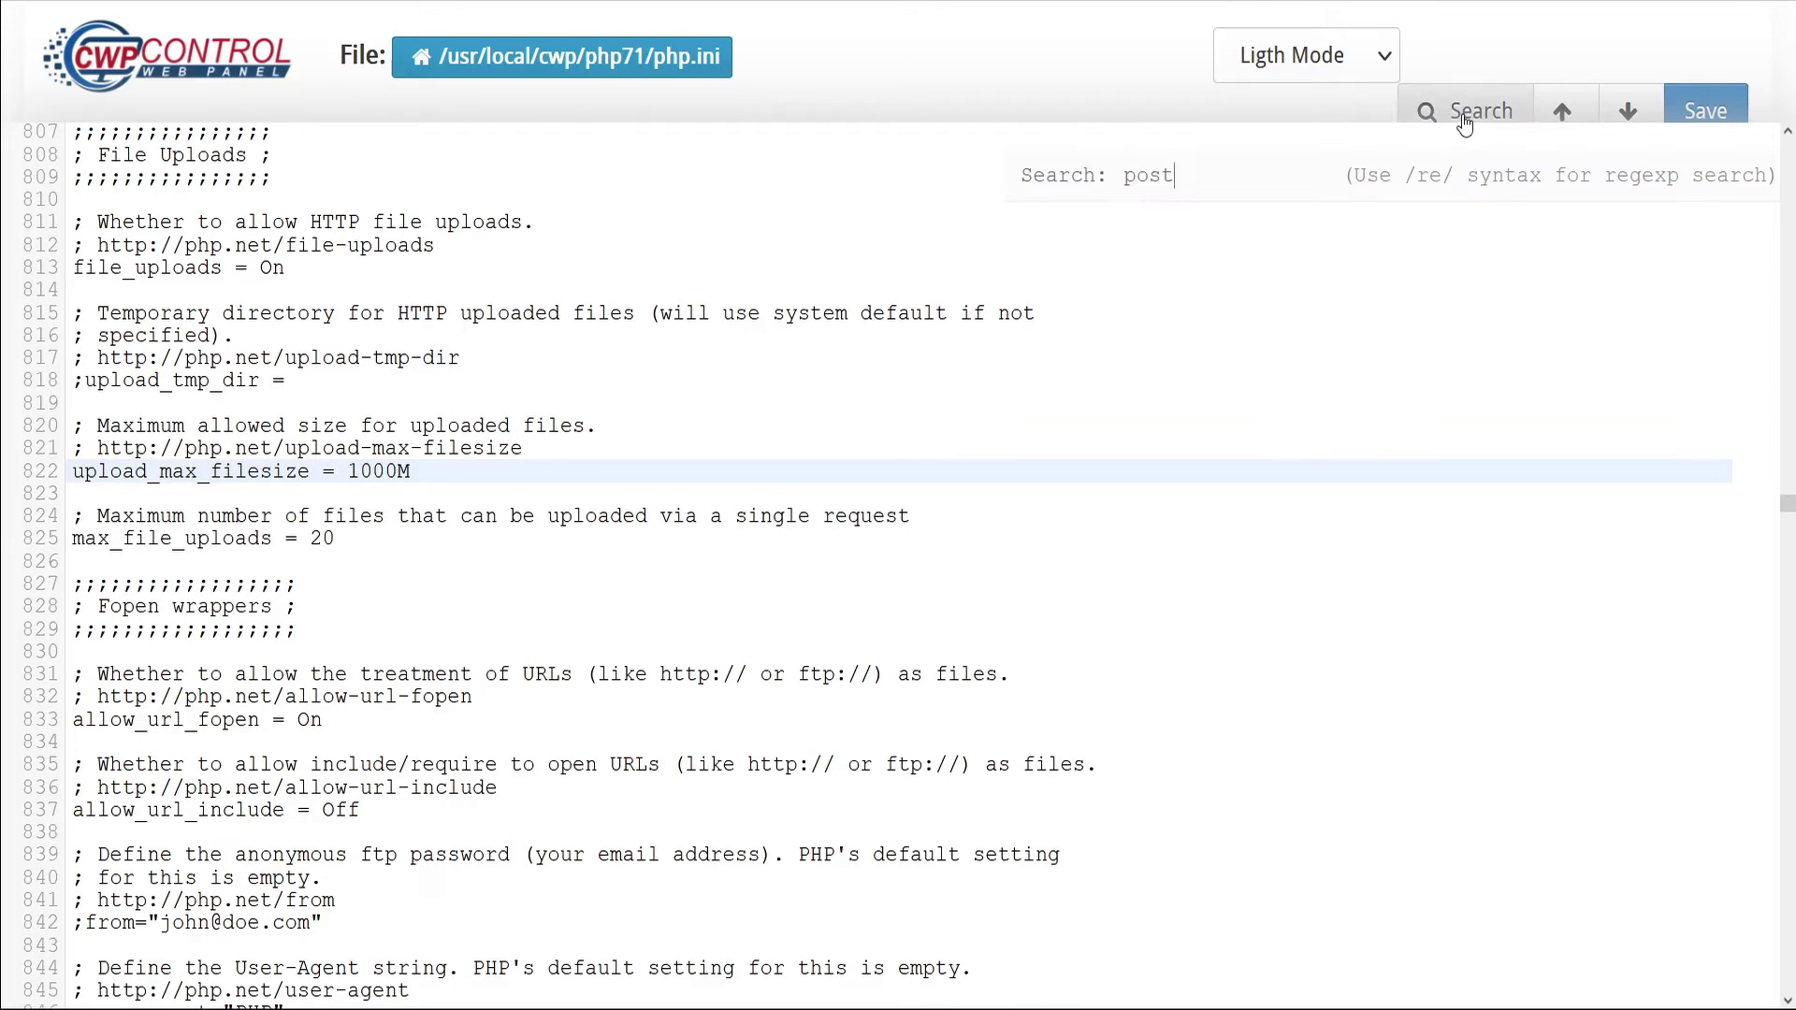
text(_max_size)
key(Return)
drag(310, 297, 278, 295)
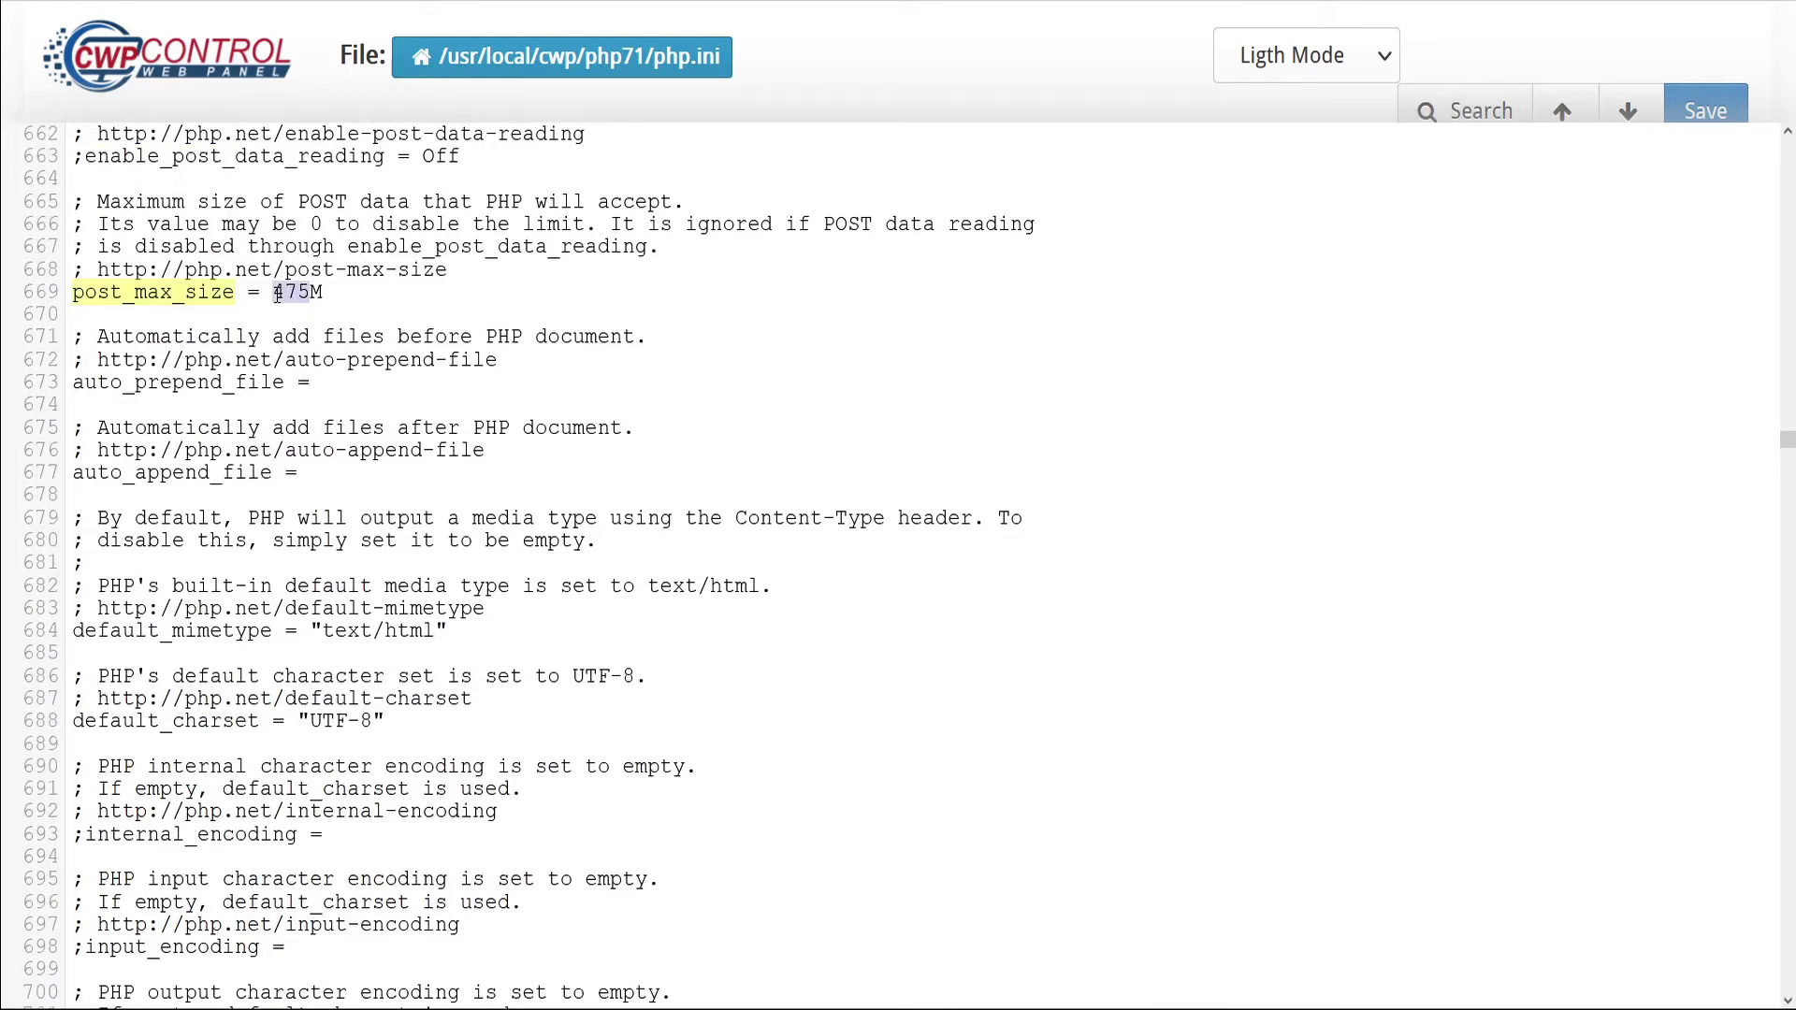
text(1100)
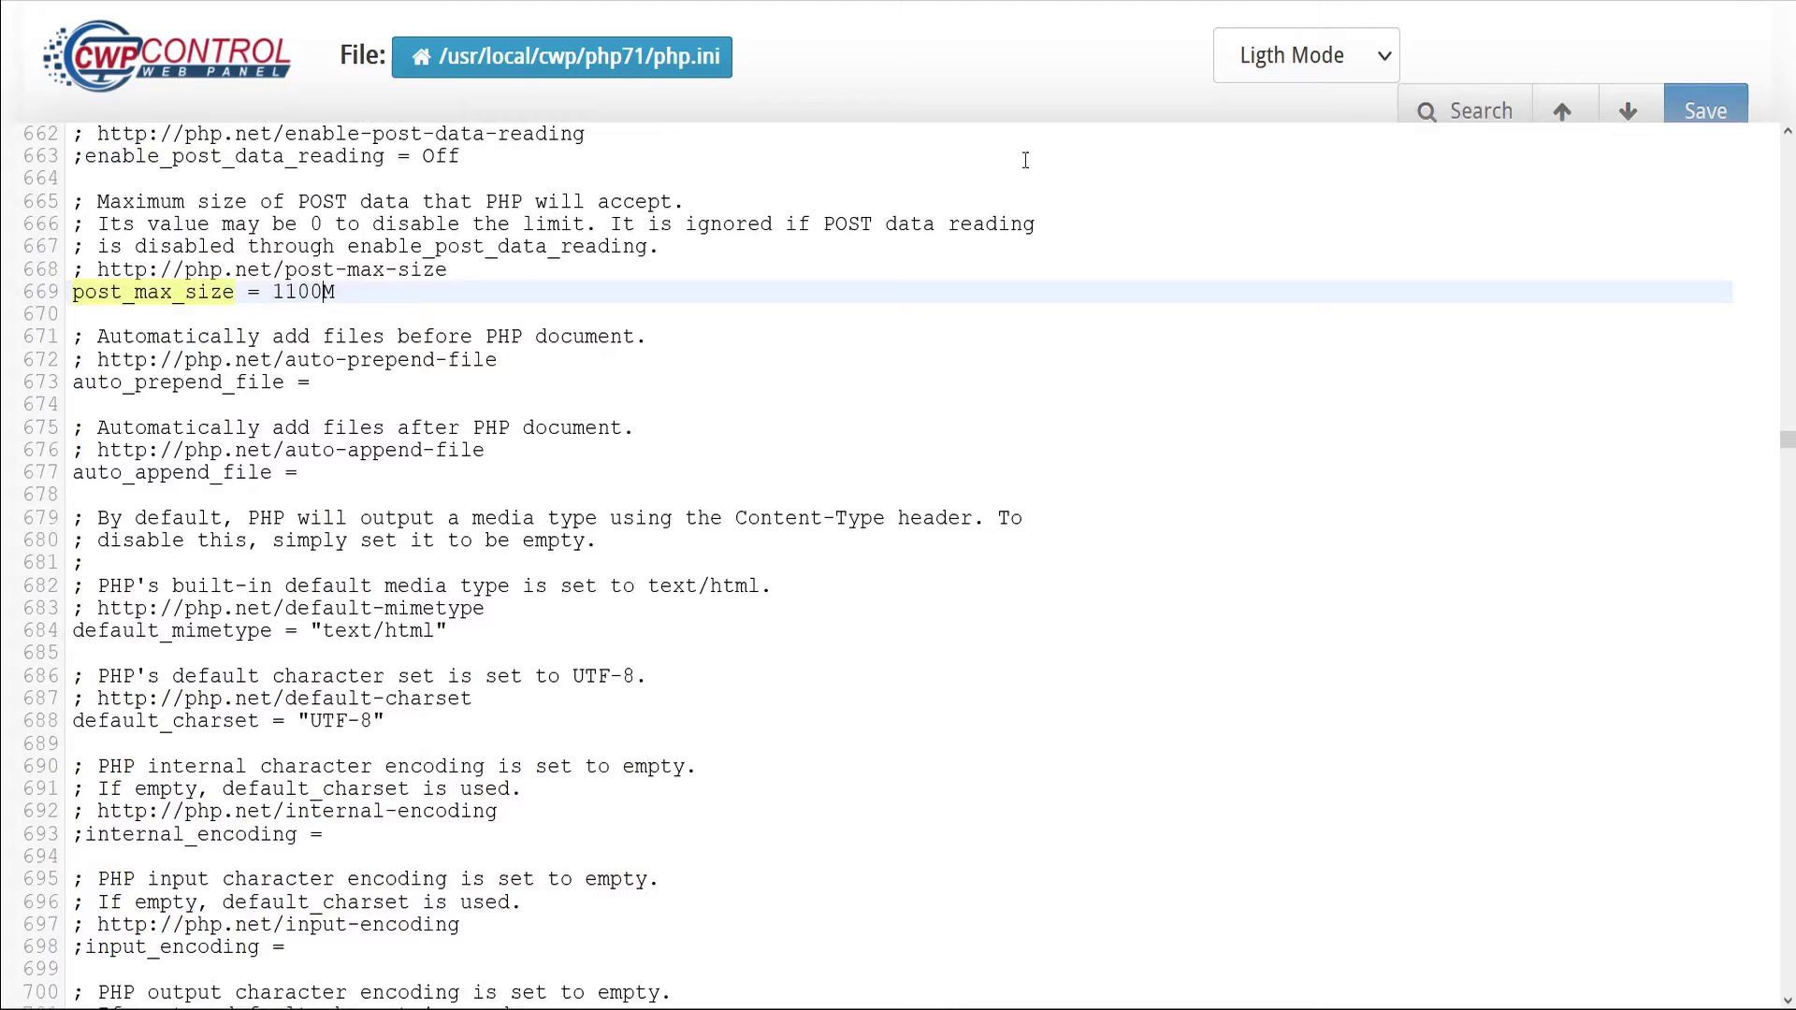
click(1479, 116)
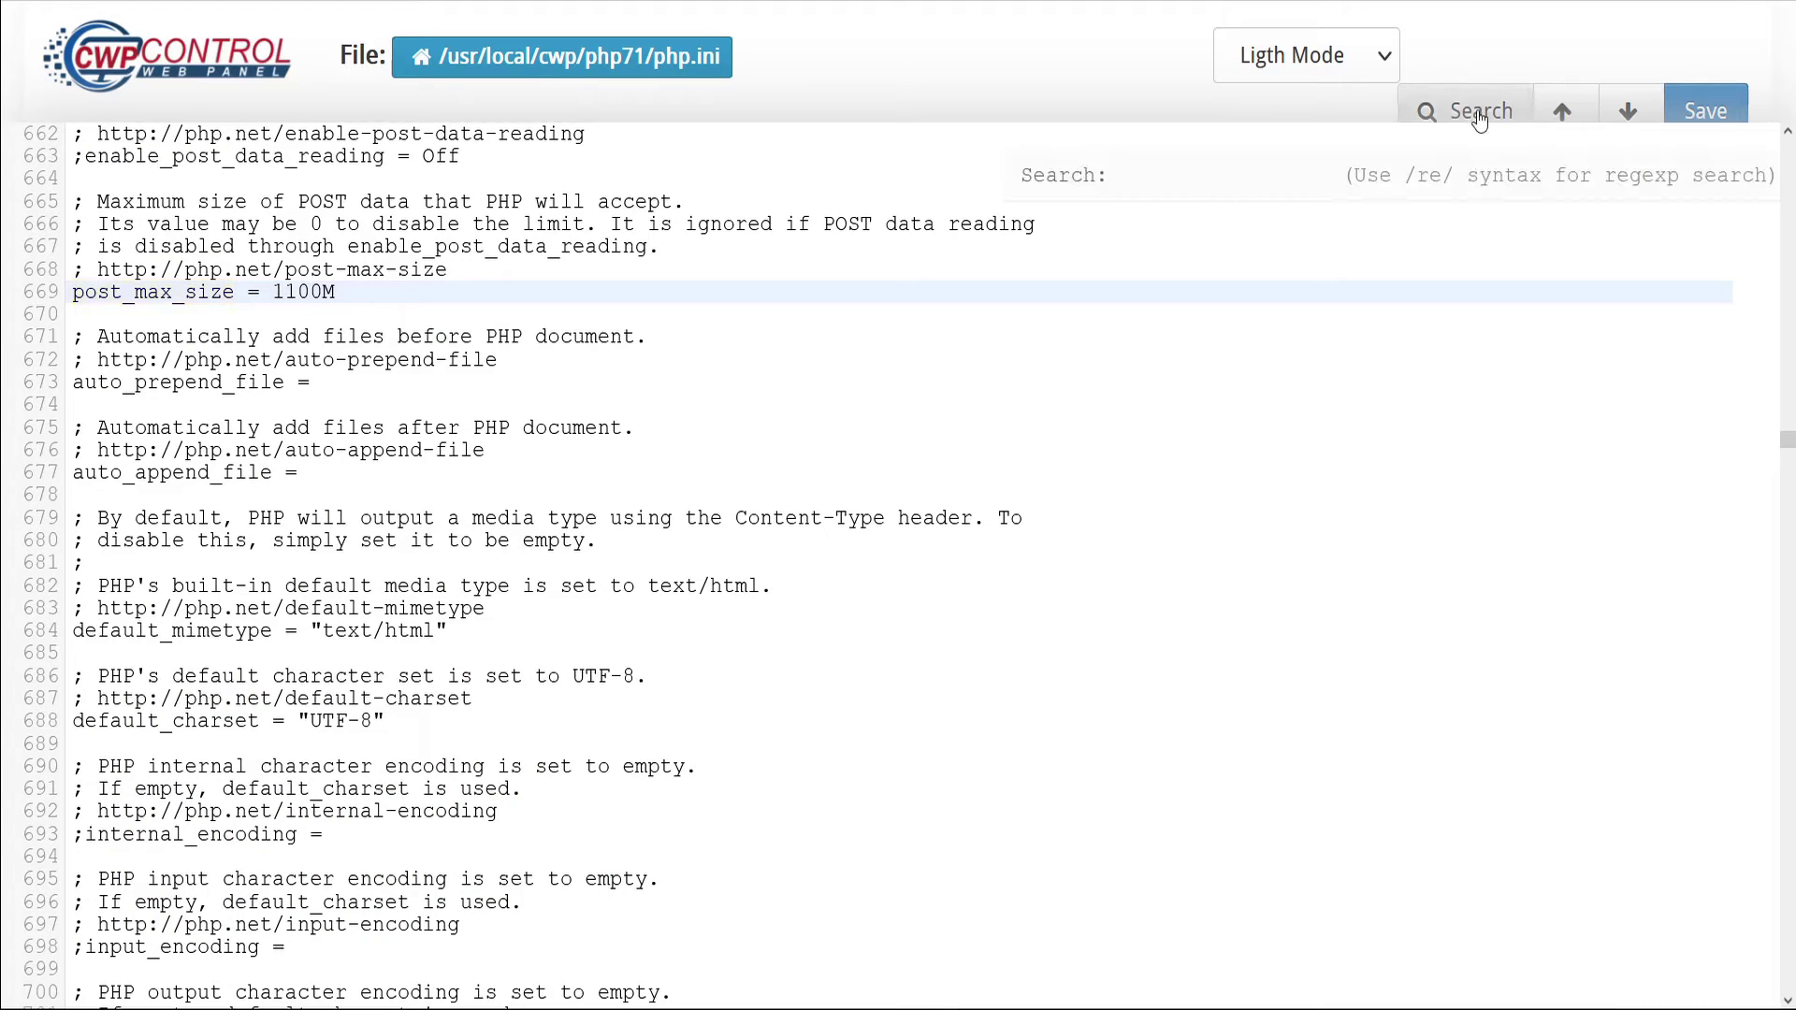
Change memory_limit from 500M to 1200M
text(memory_limit)
key(Return)
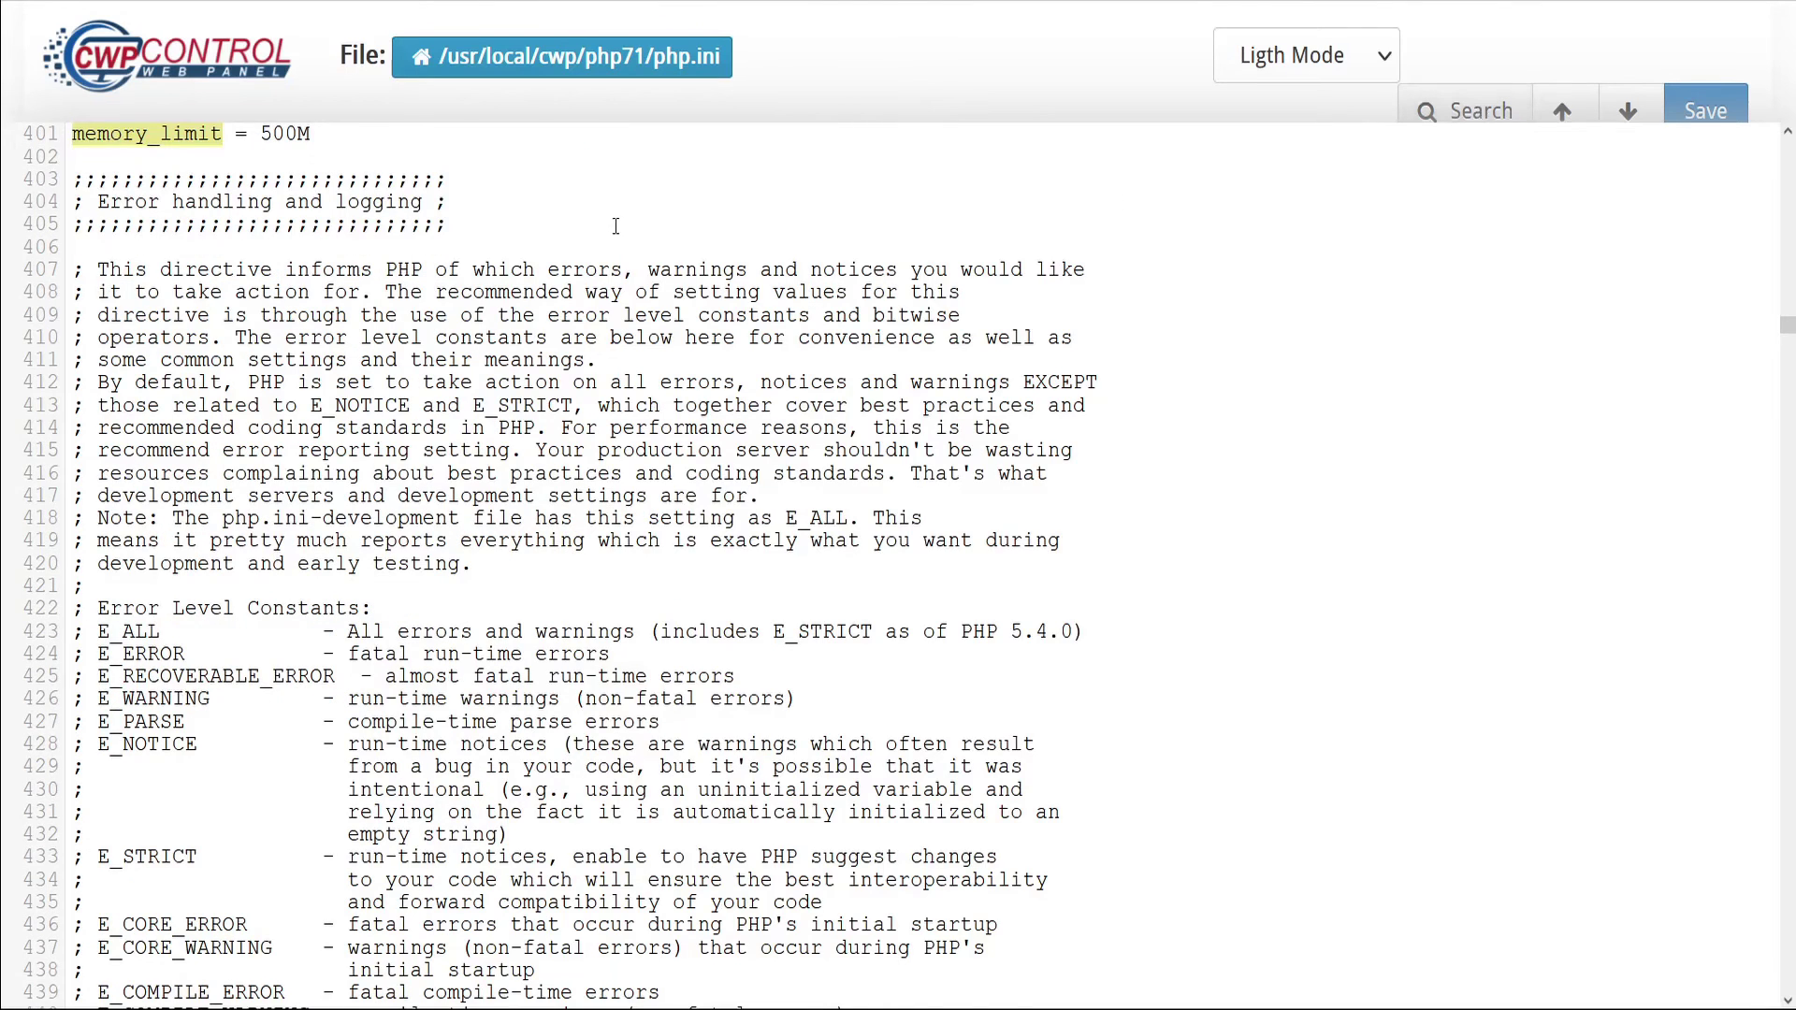
scroll(374, 468, up, 3)
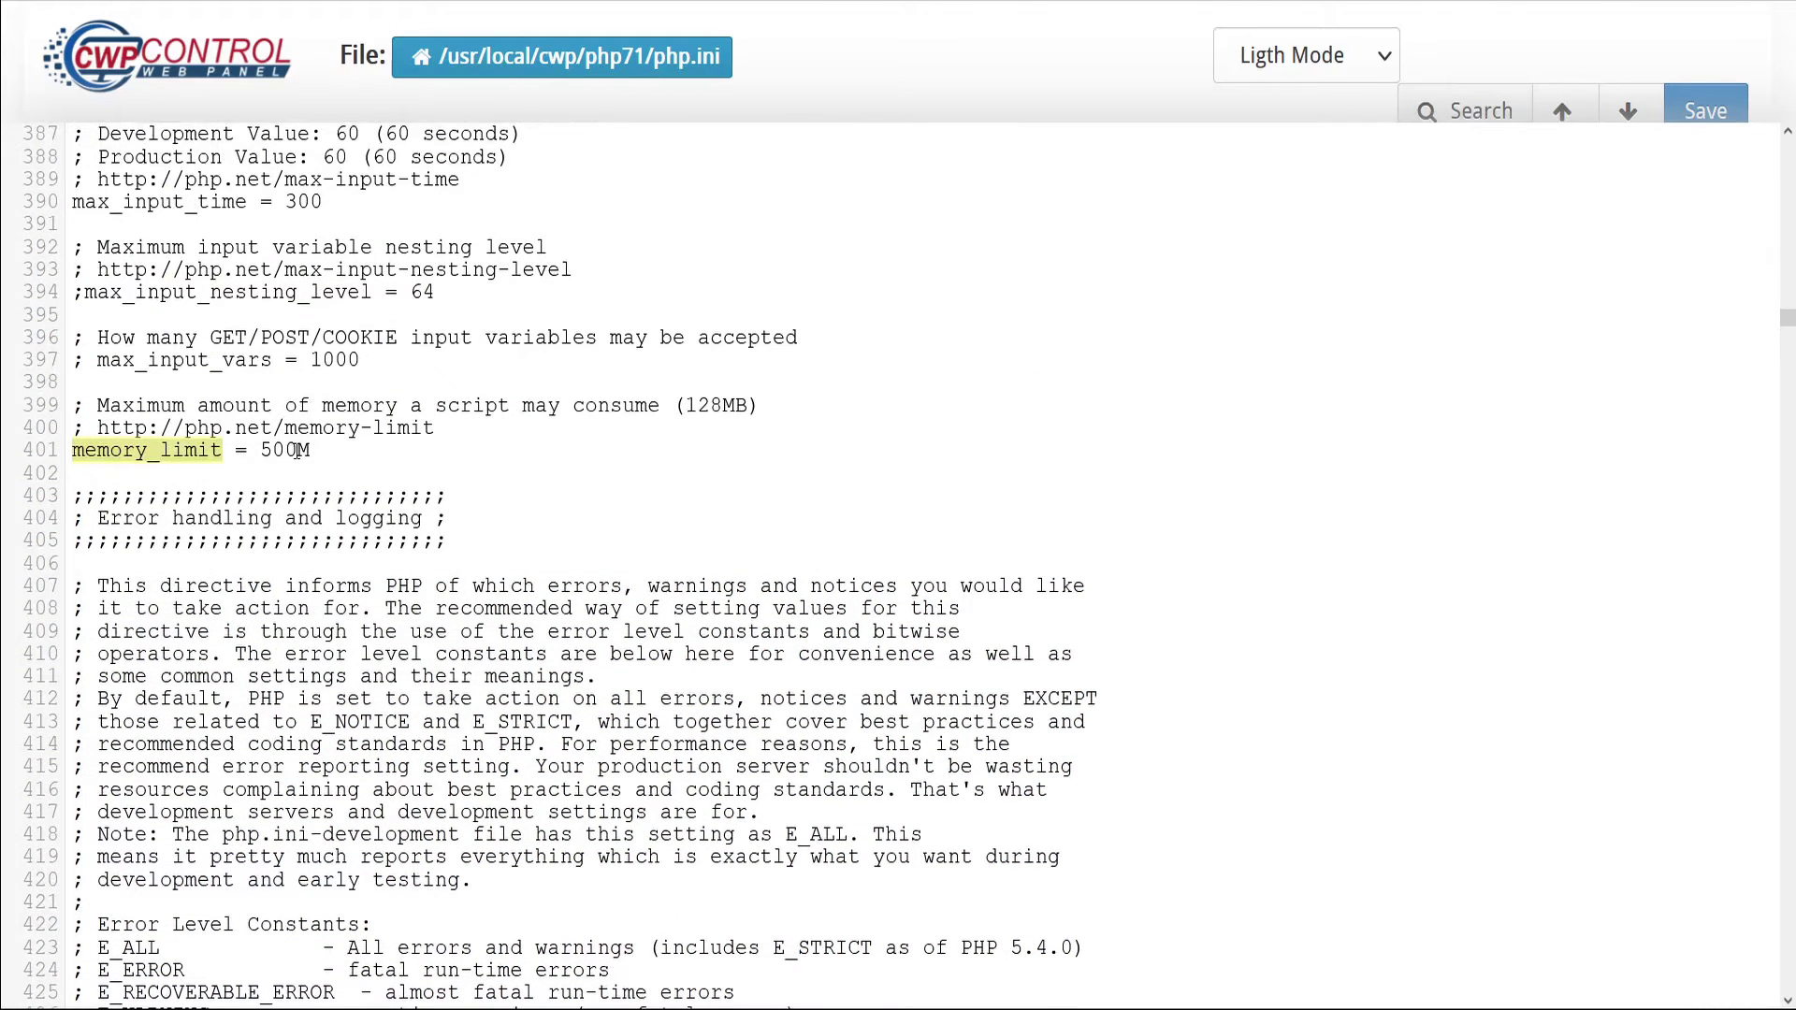
drag(297, 451, 264, 458)
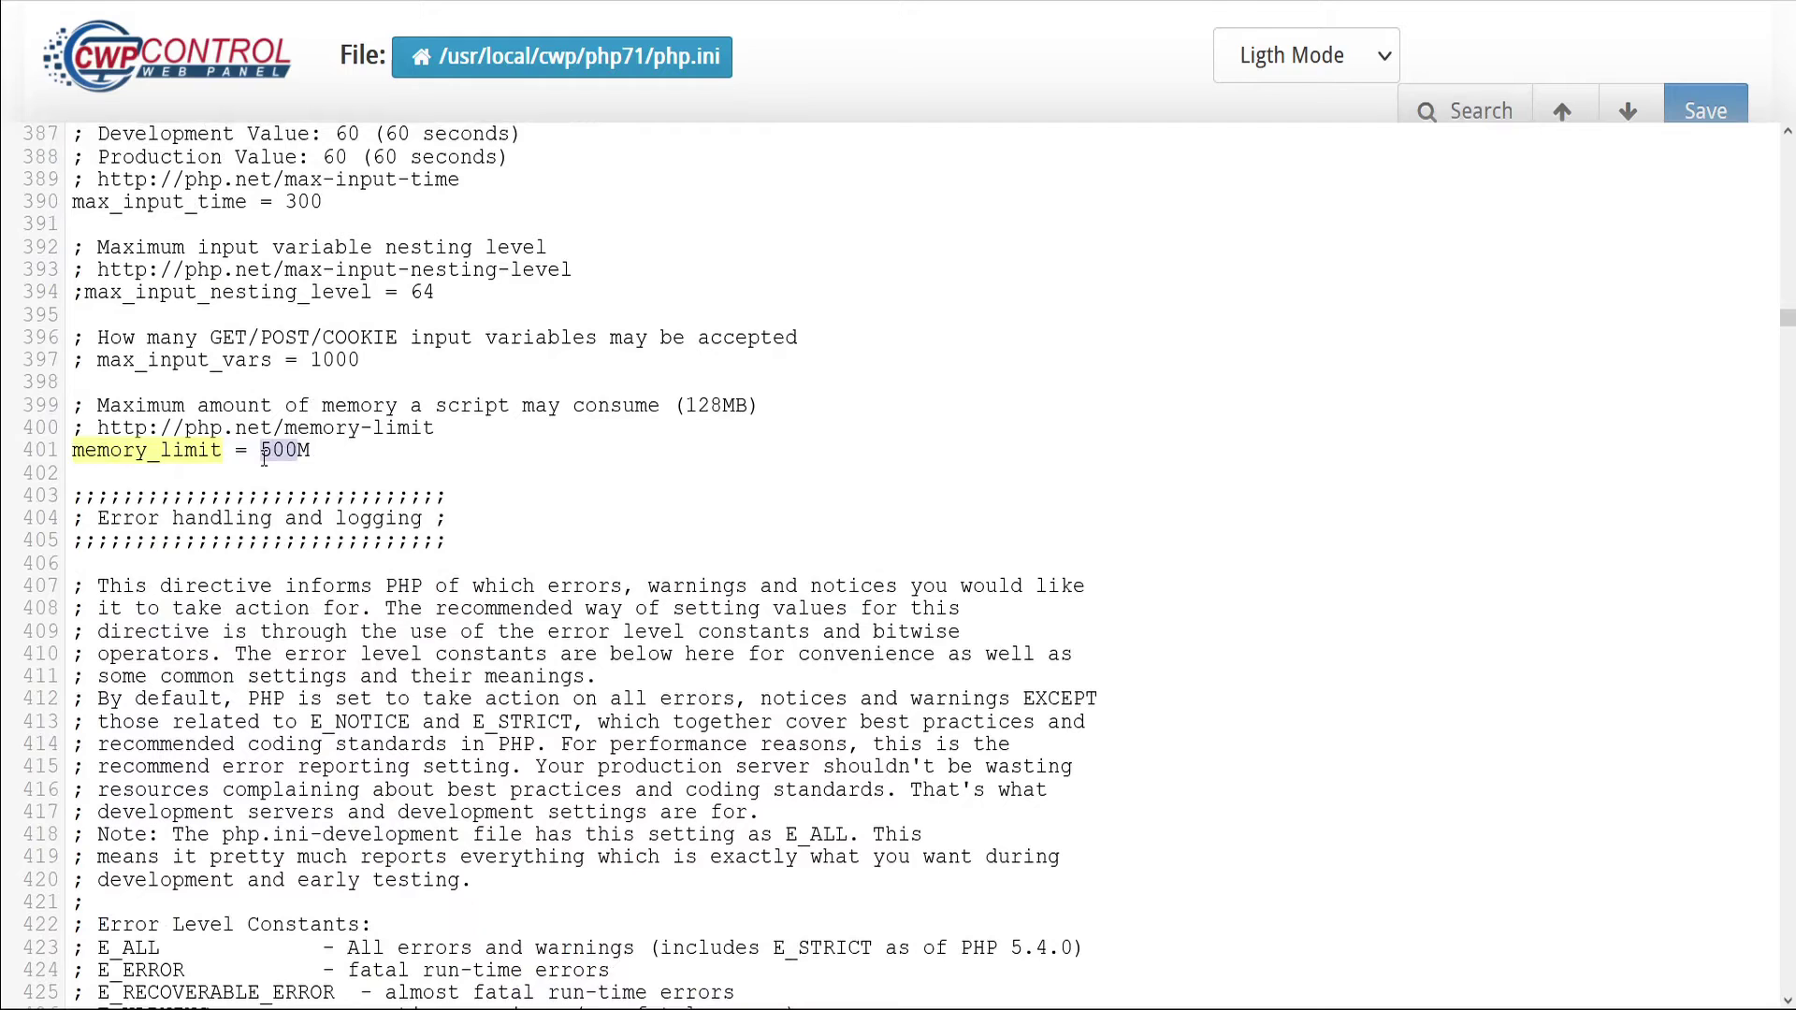
text(1200)
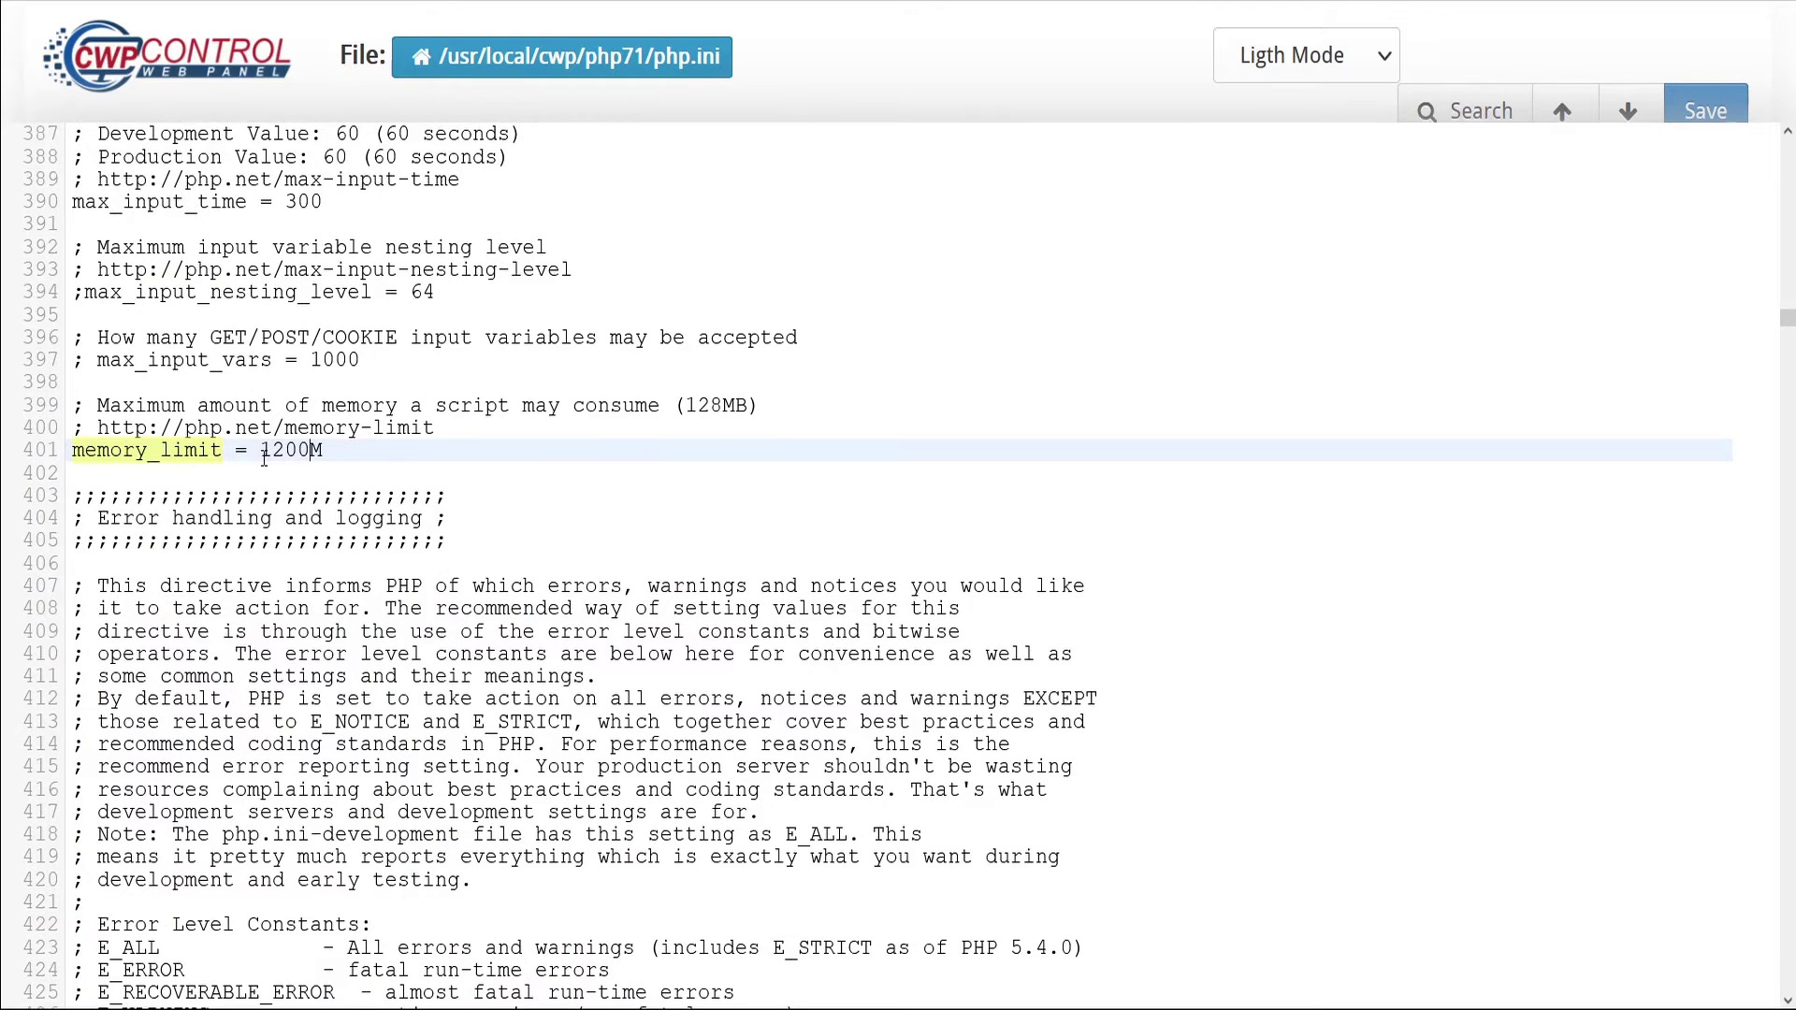
Change max_input_time from 300 to 600
click(1474, 112)
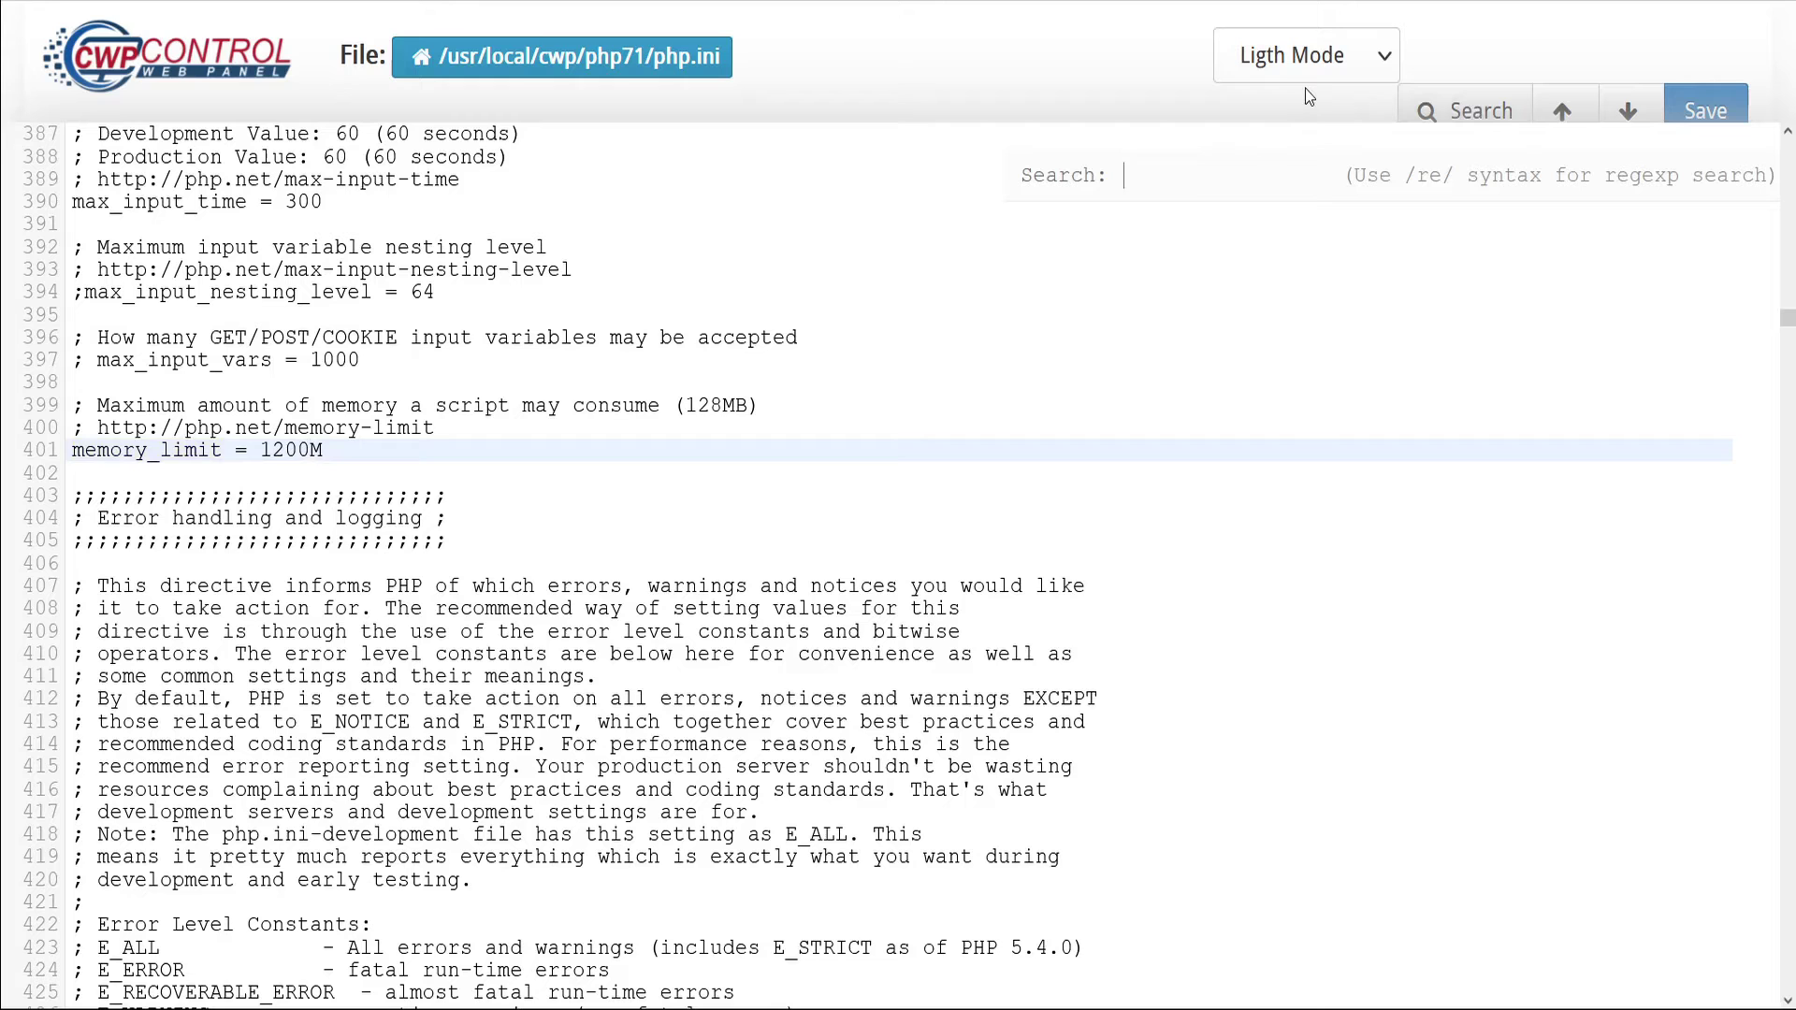
text(max_input_time)
key(Return)
click(297, 633)
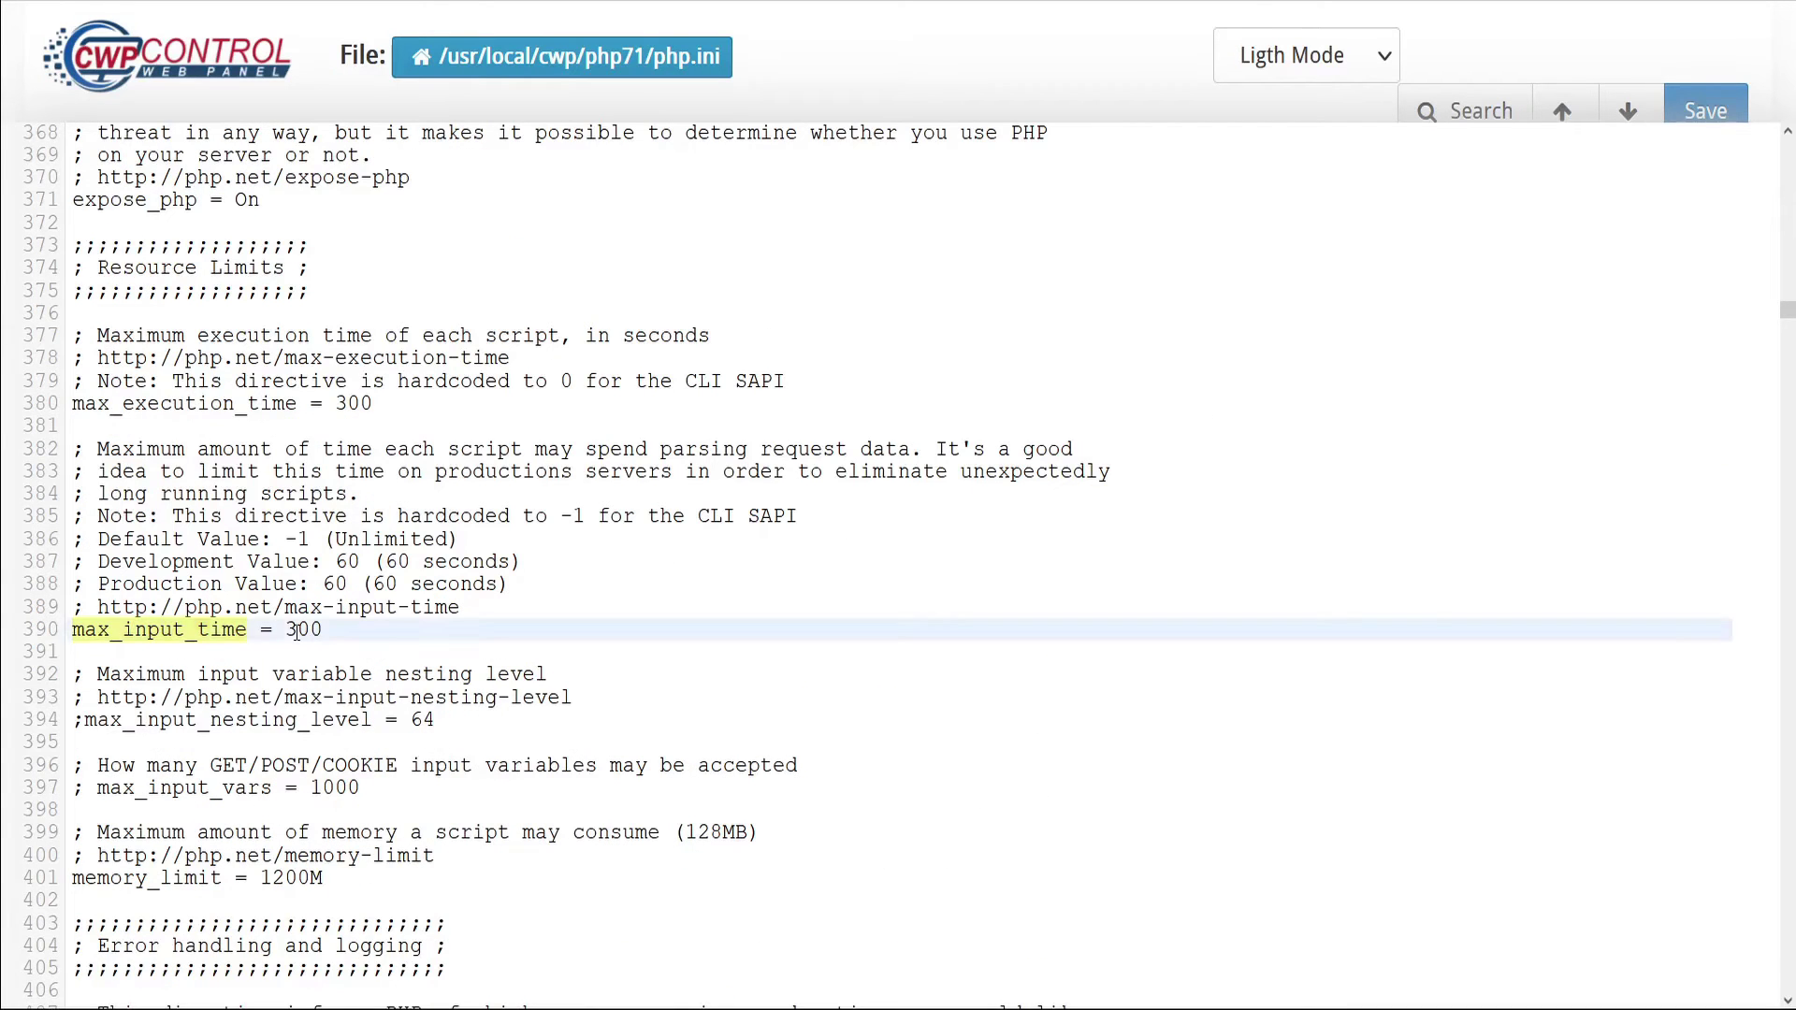
key(BackSpace)
text(6)
Change max_execution_time from 300 to 600 and save php.ini
drag(72, 404, 297, 404)
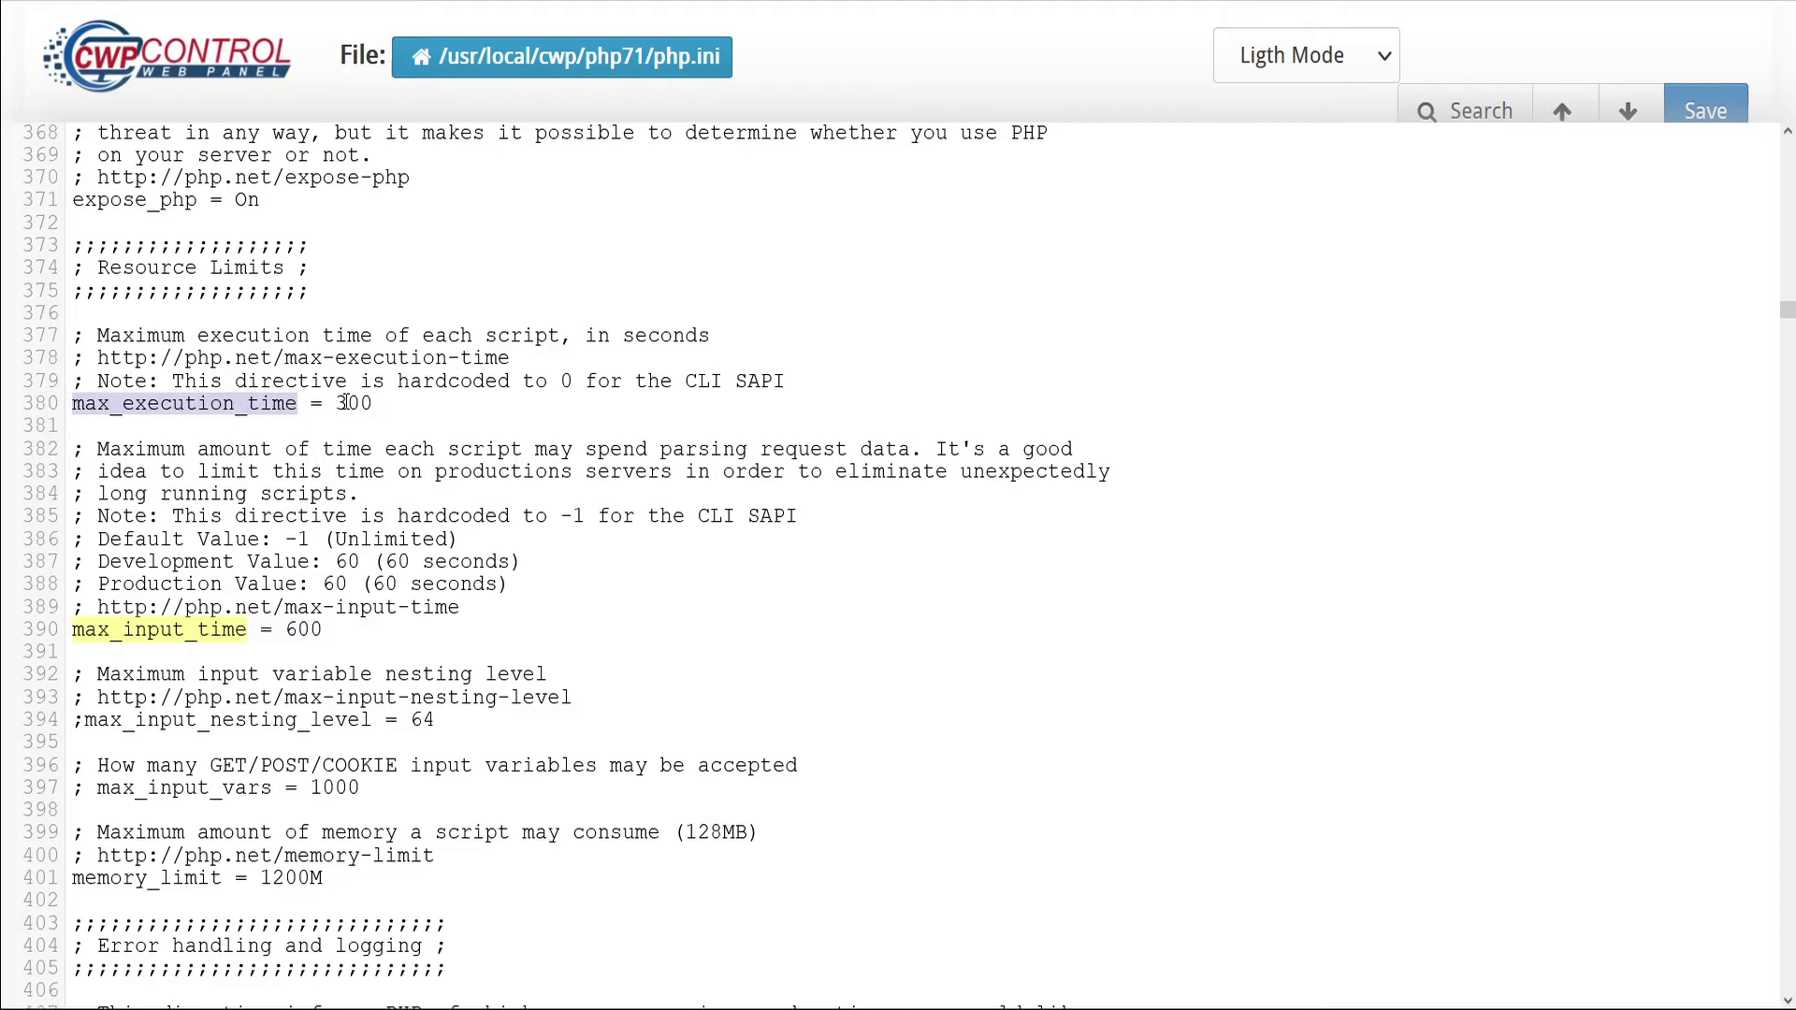
click(346, 403)
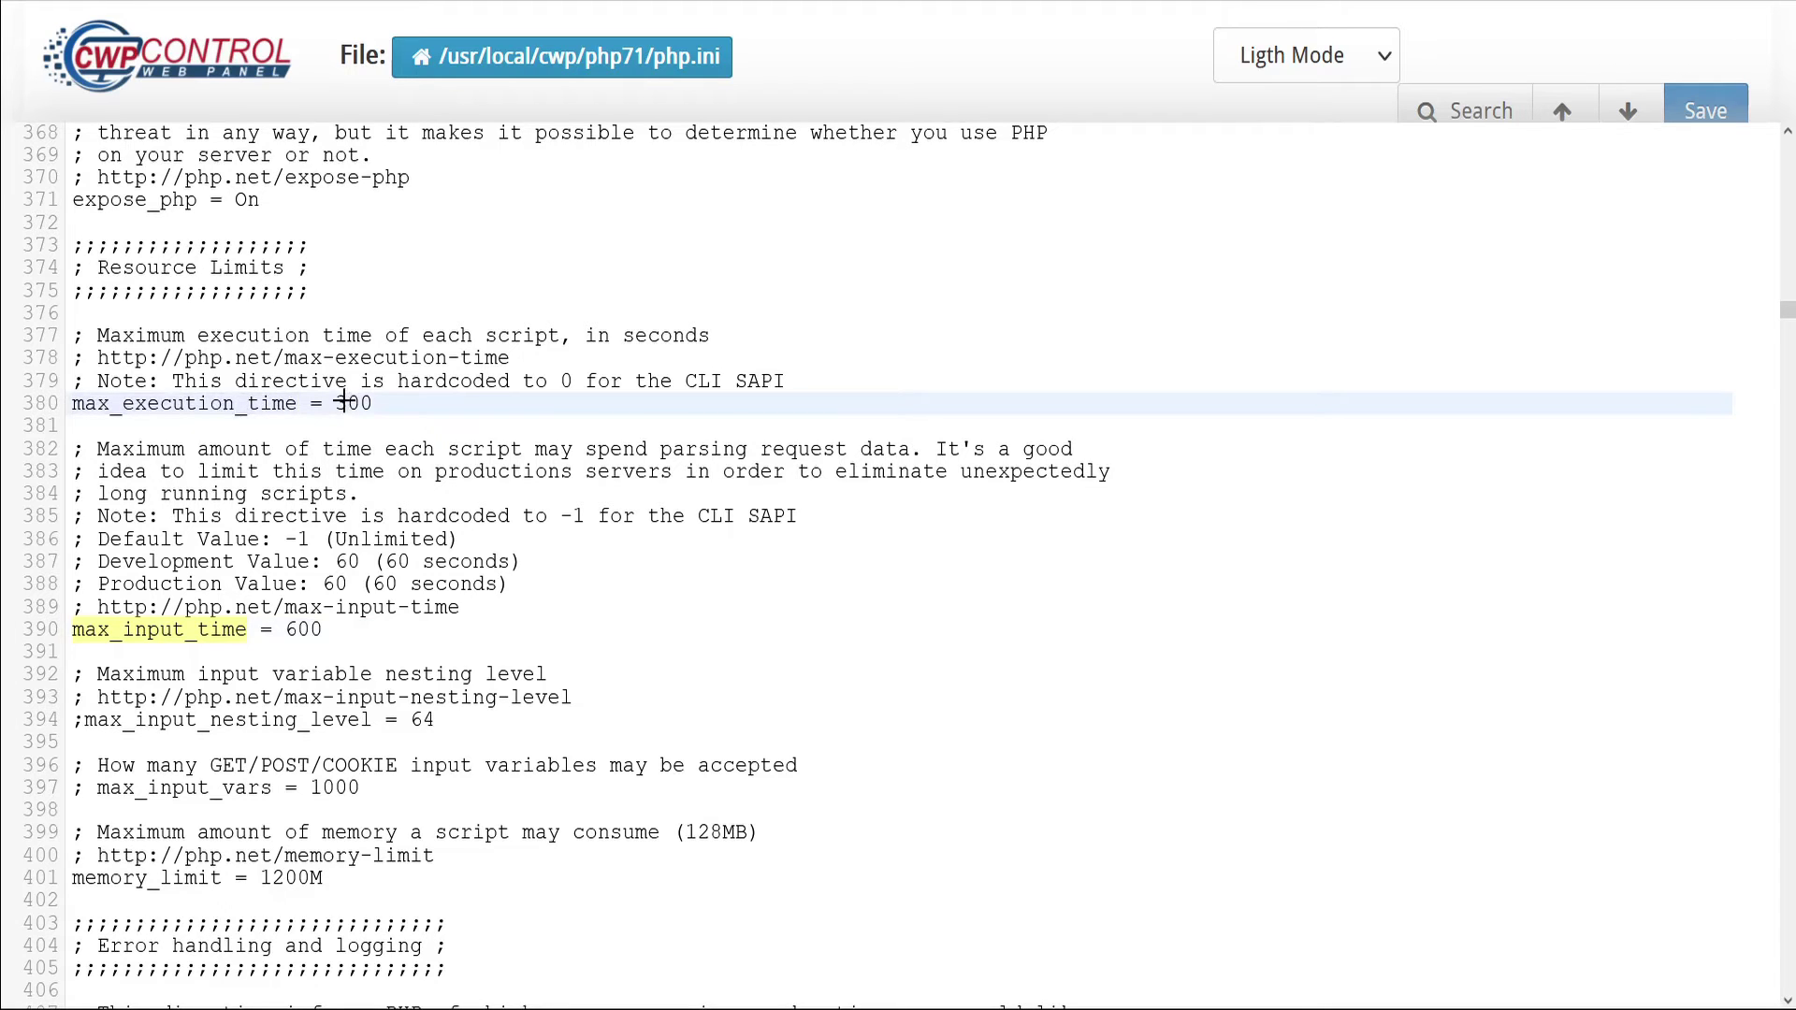
key(BackSpace)
text(6)
click(1708, 113)
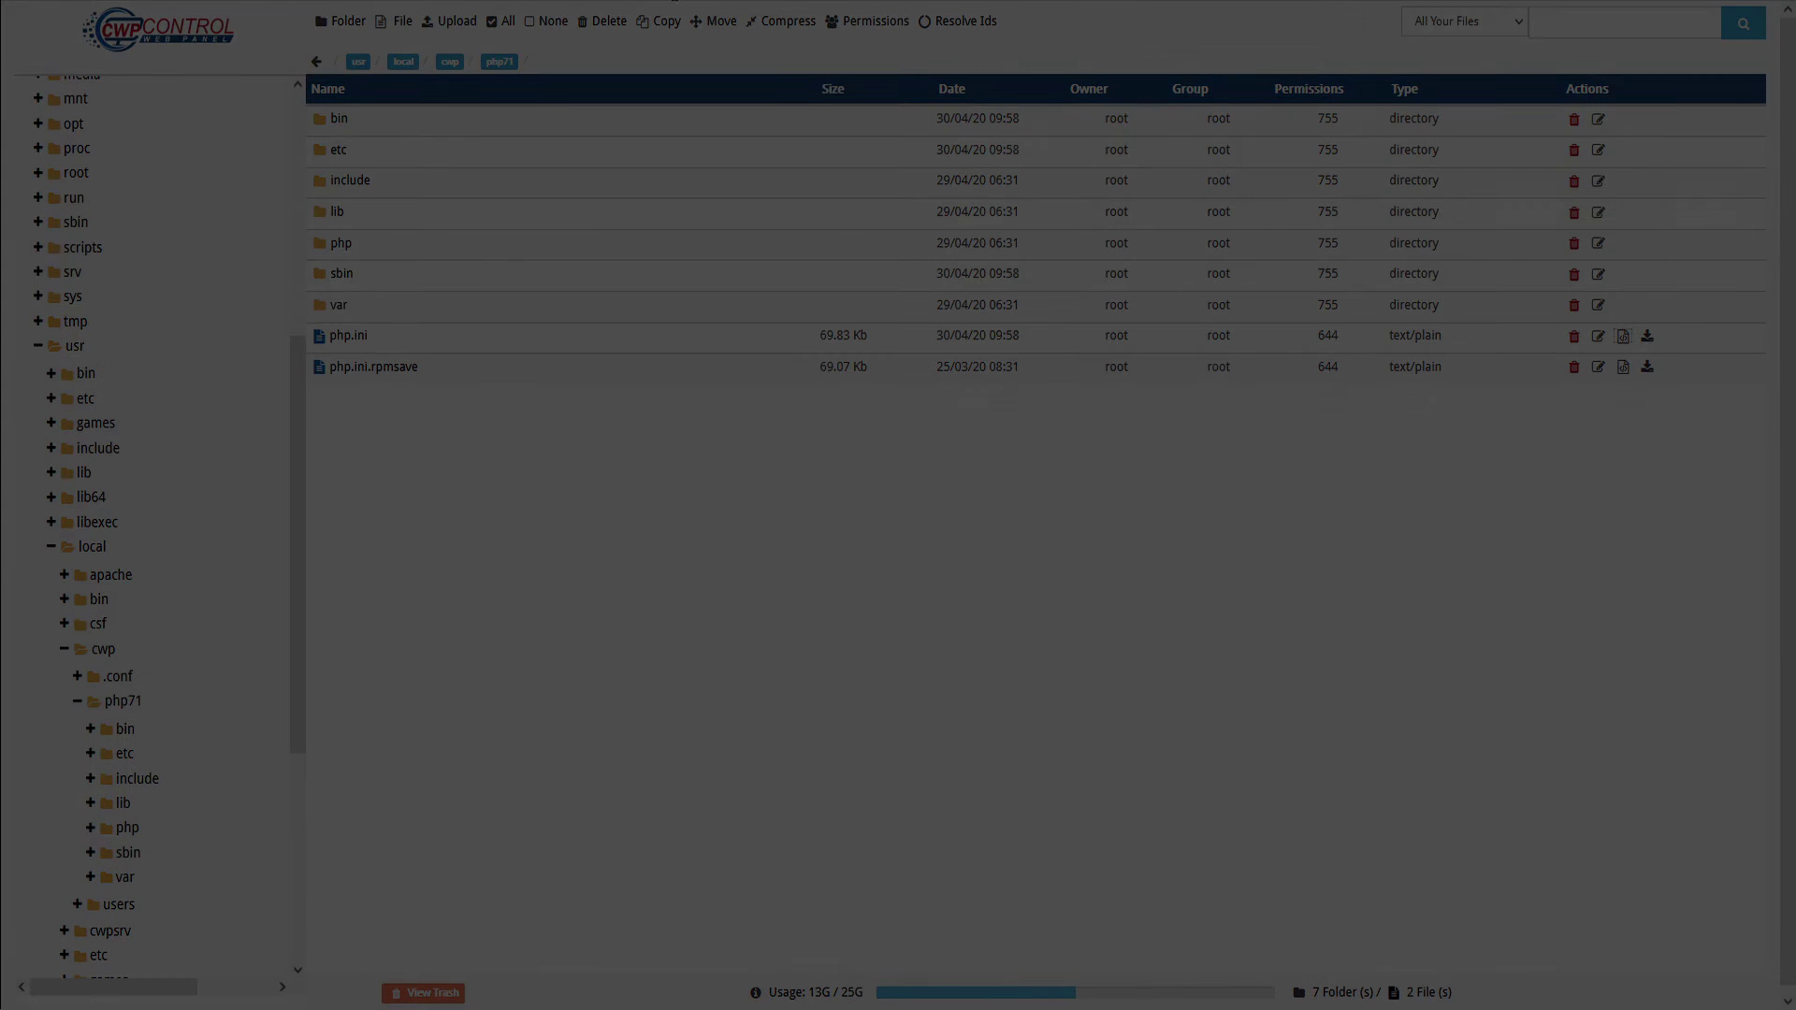
Go up to /usr/local and into the cwpsrv/conf folder
click(415, 62)
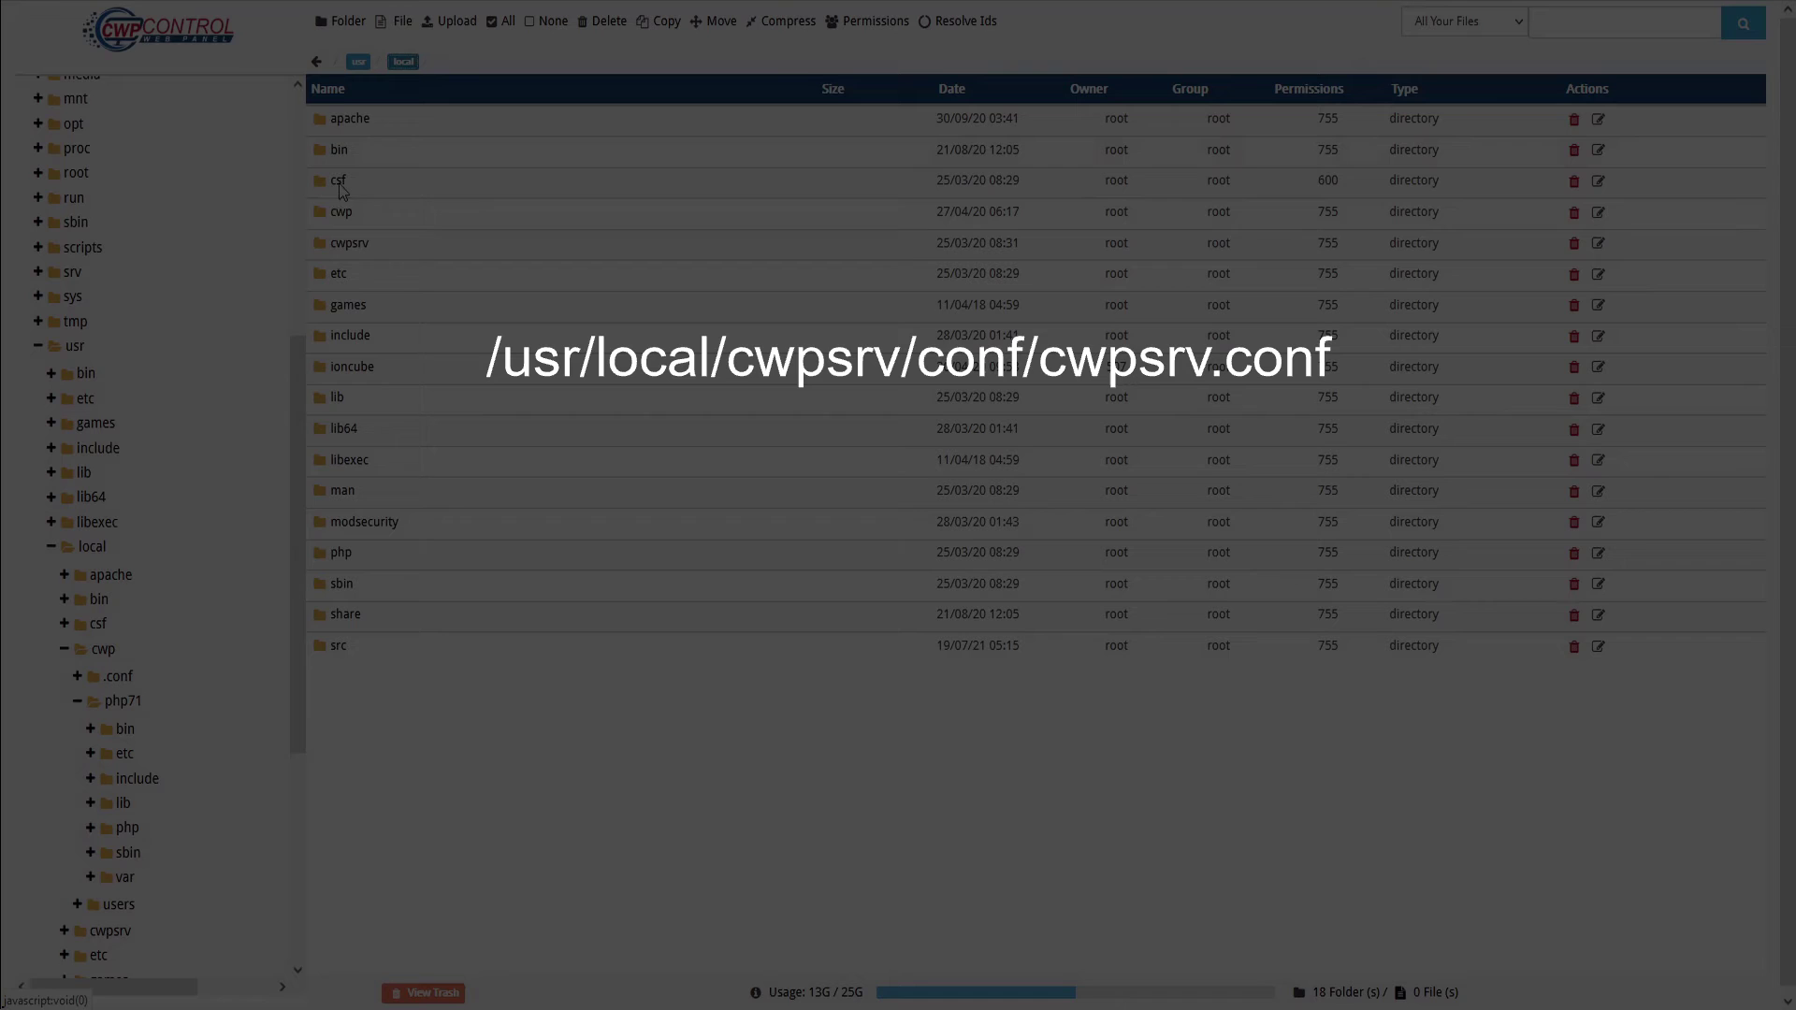
click(319, 245)
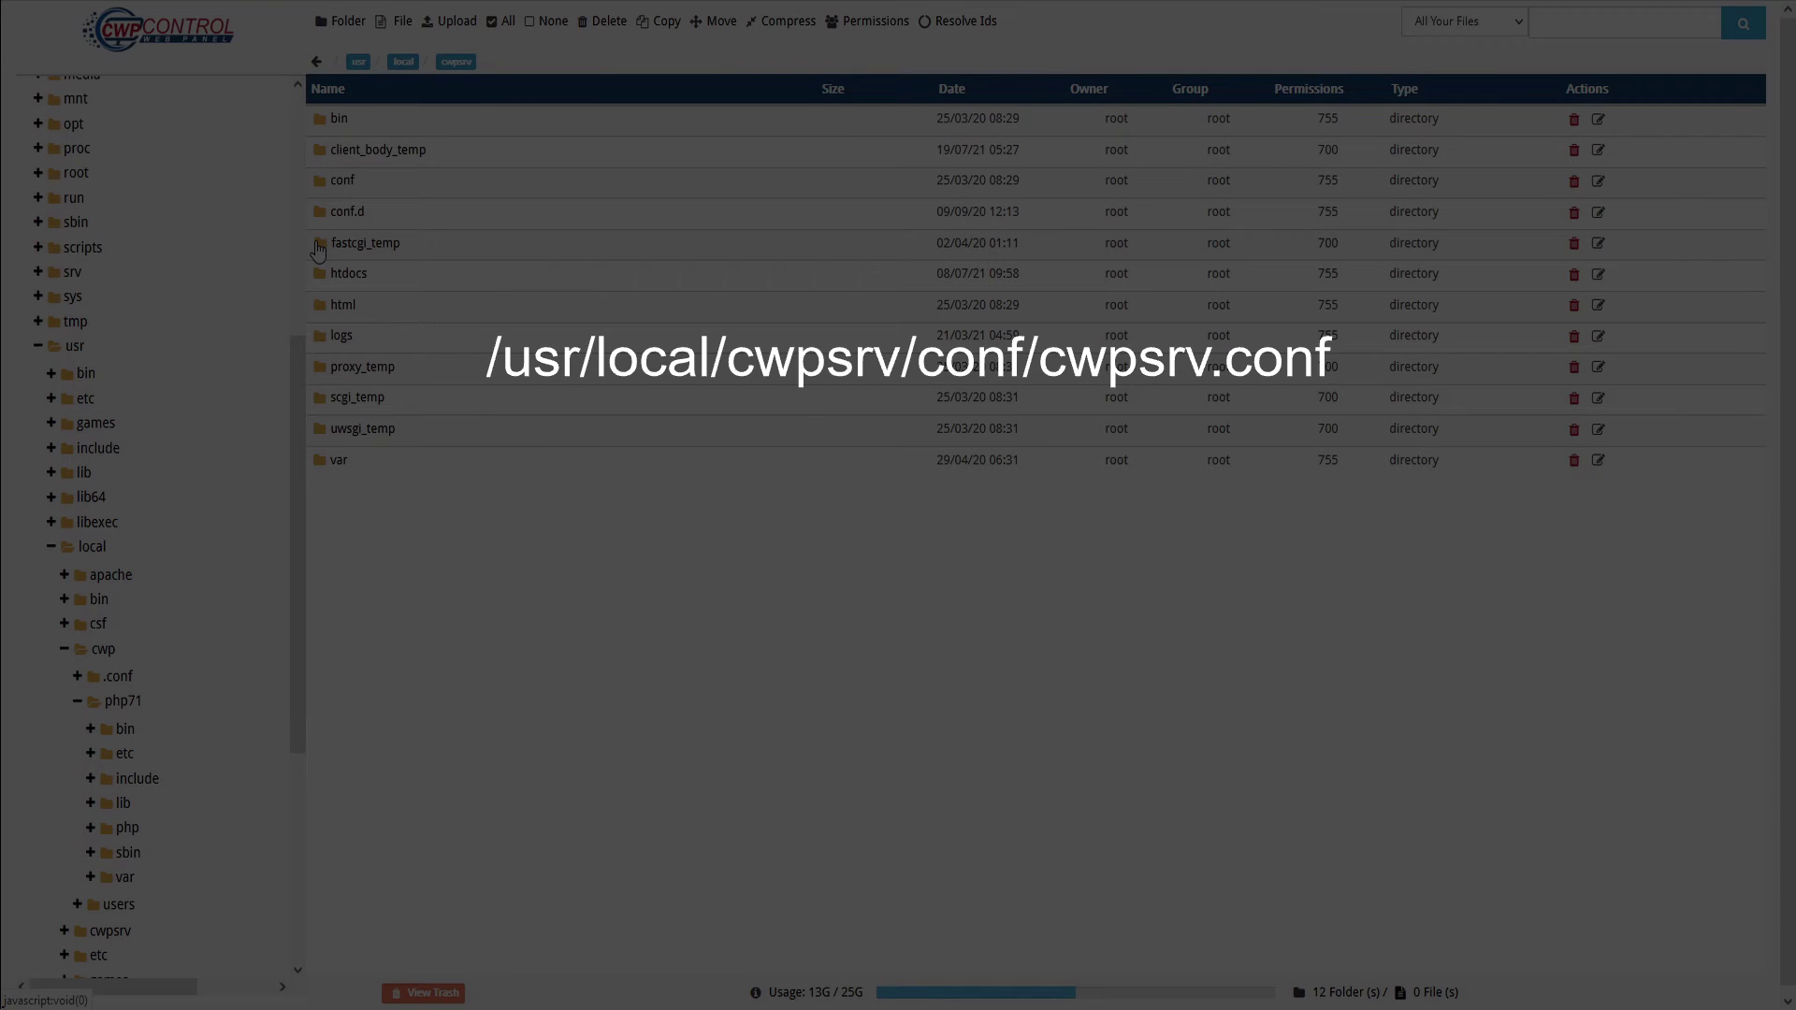
click(322, 185)
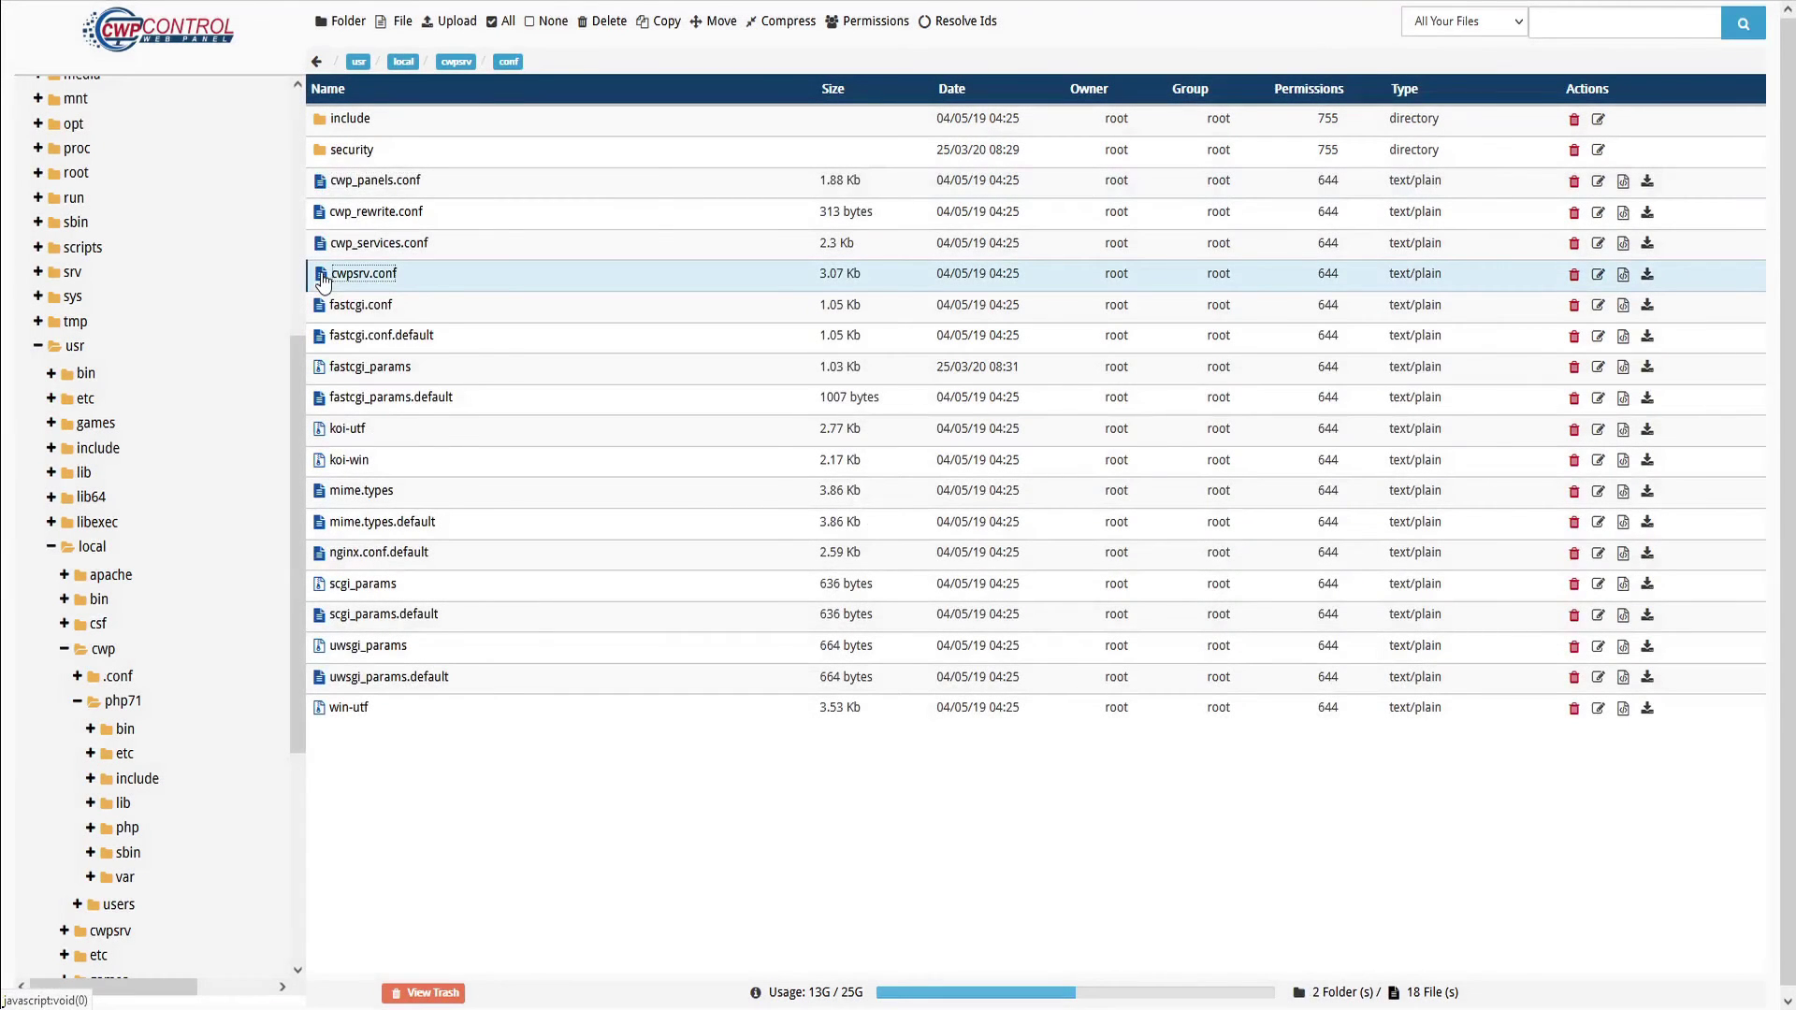
Copy cwpsrv.conf into /backup, then return to the conf folder and select it
right_click(323, 279)
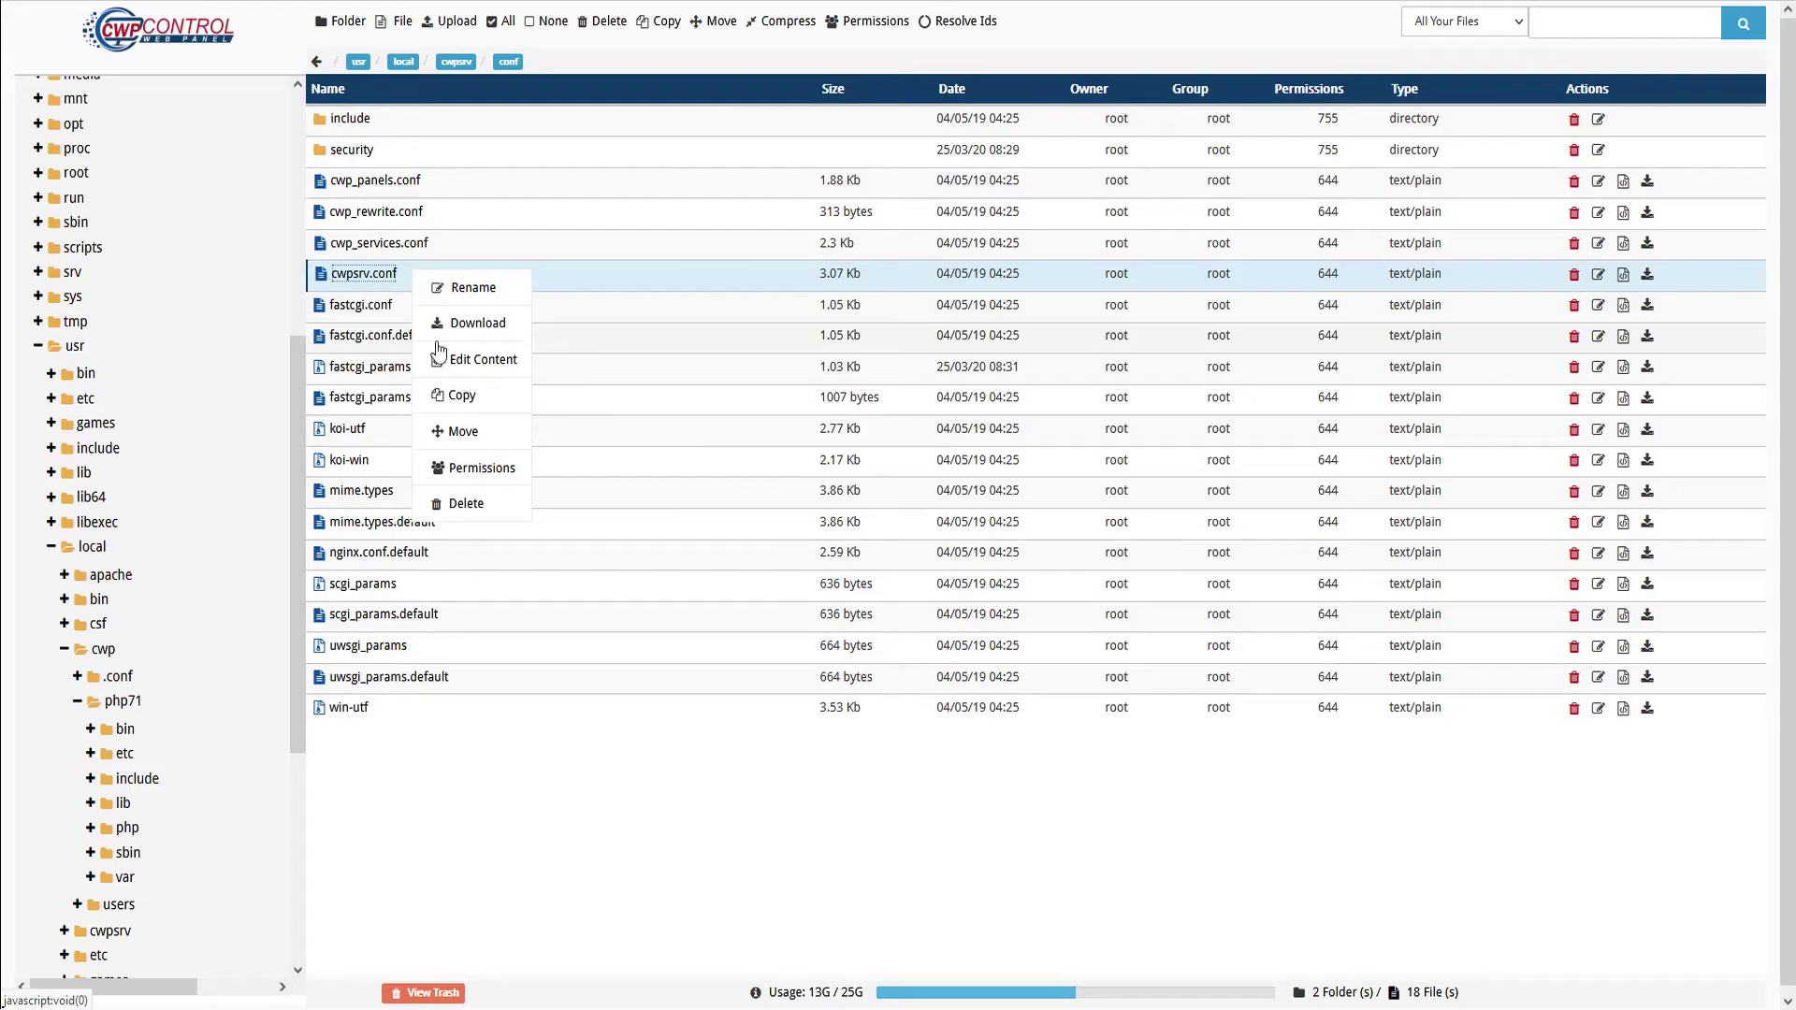
click(477, 391)
click(713, 283)
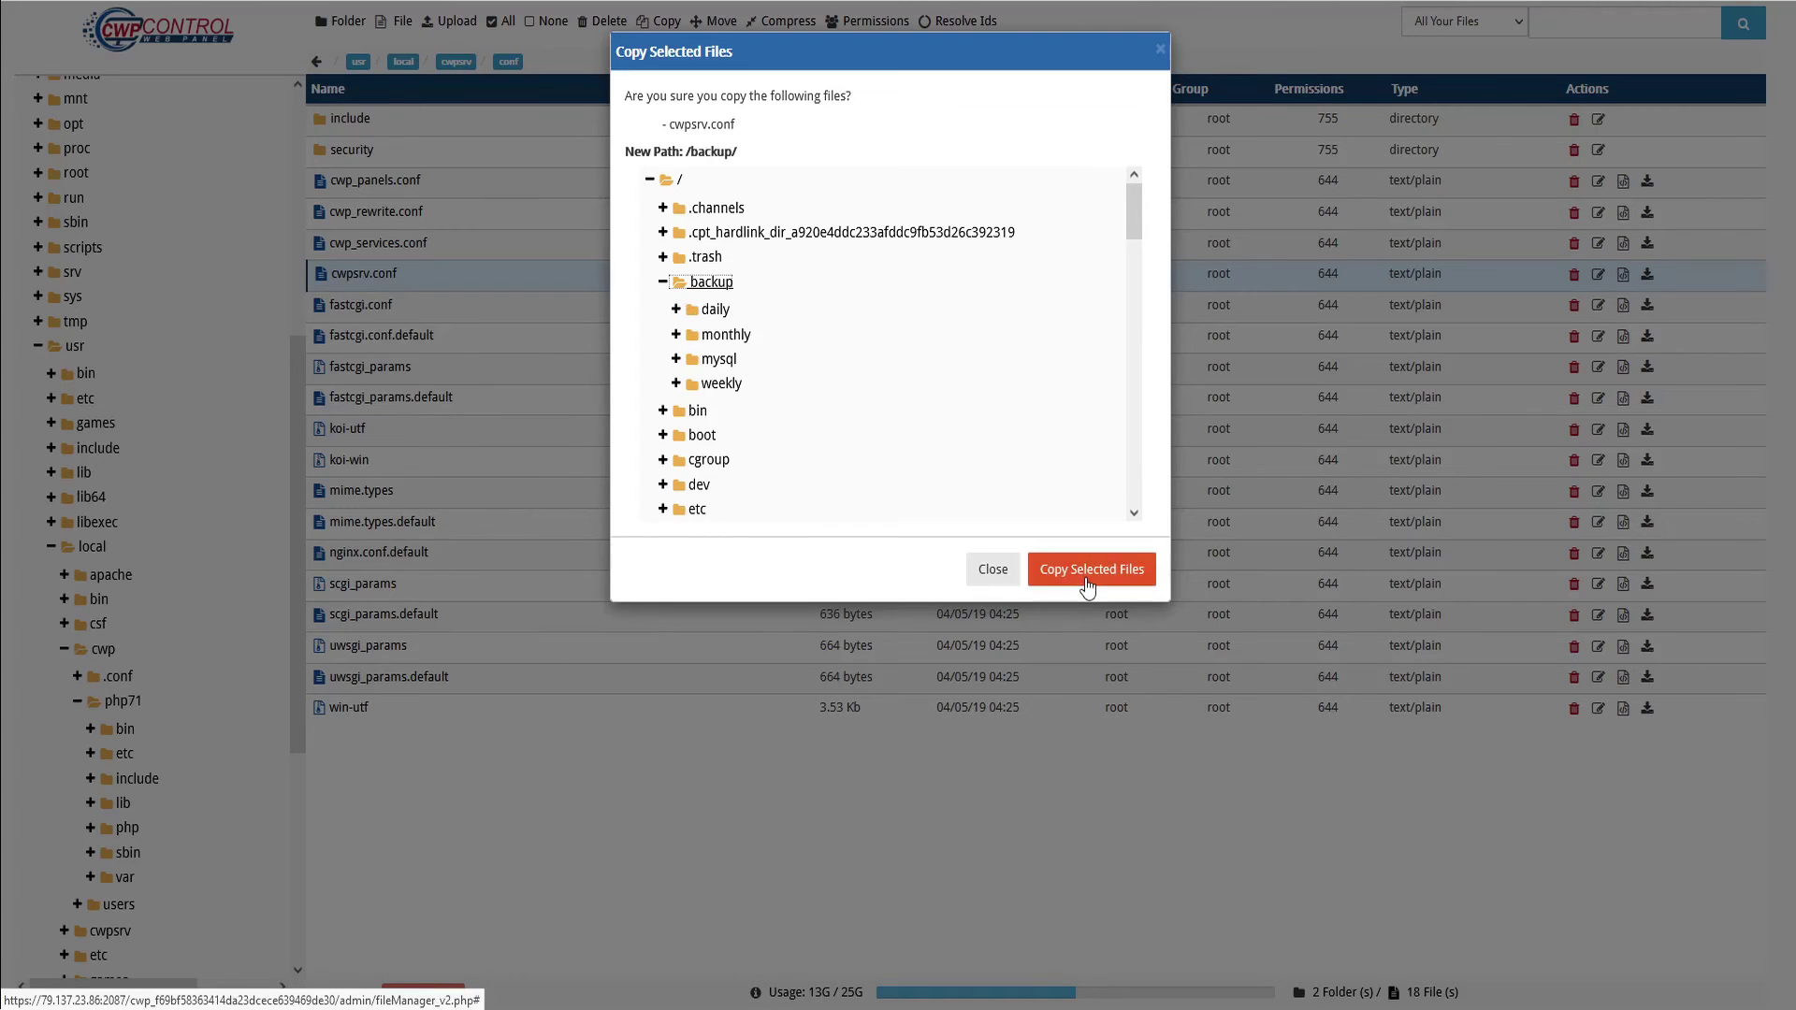
click(1133, 566)
click(317, 61)
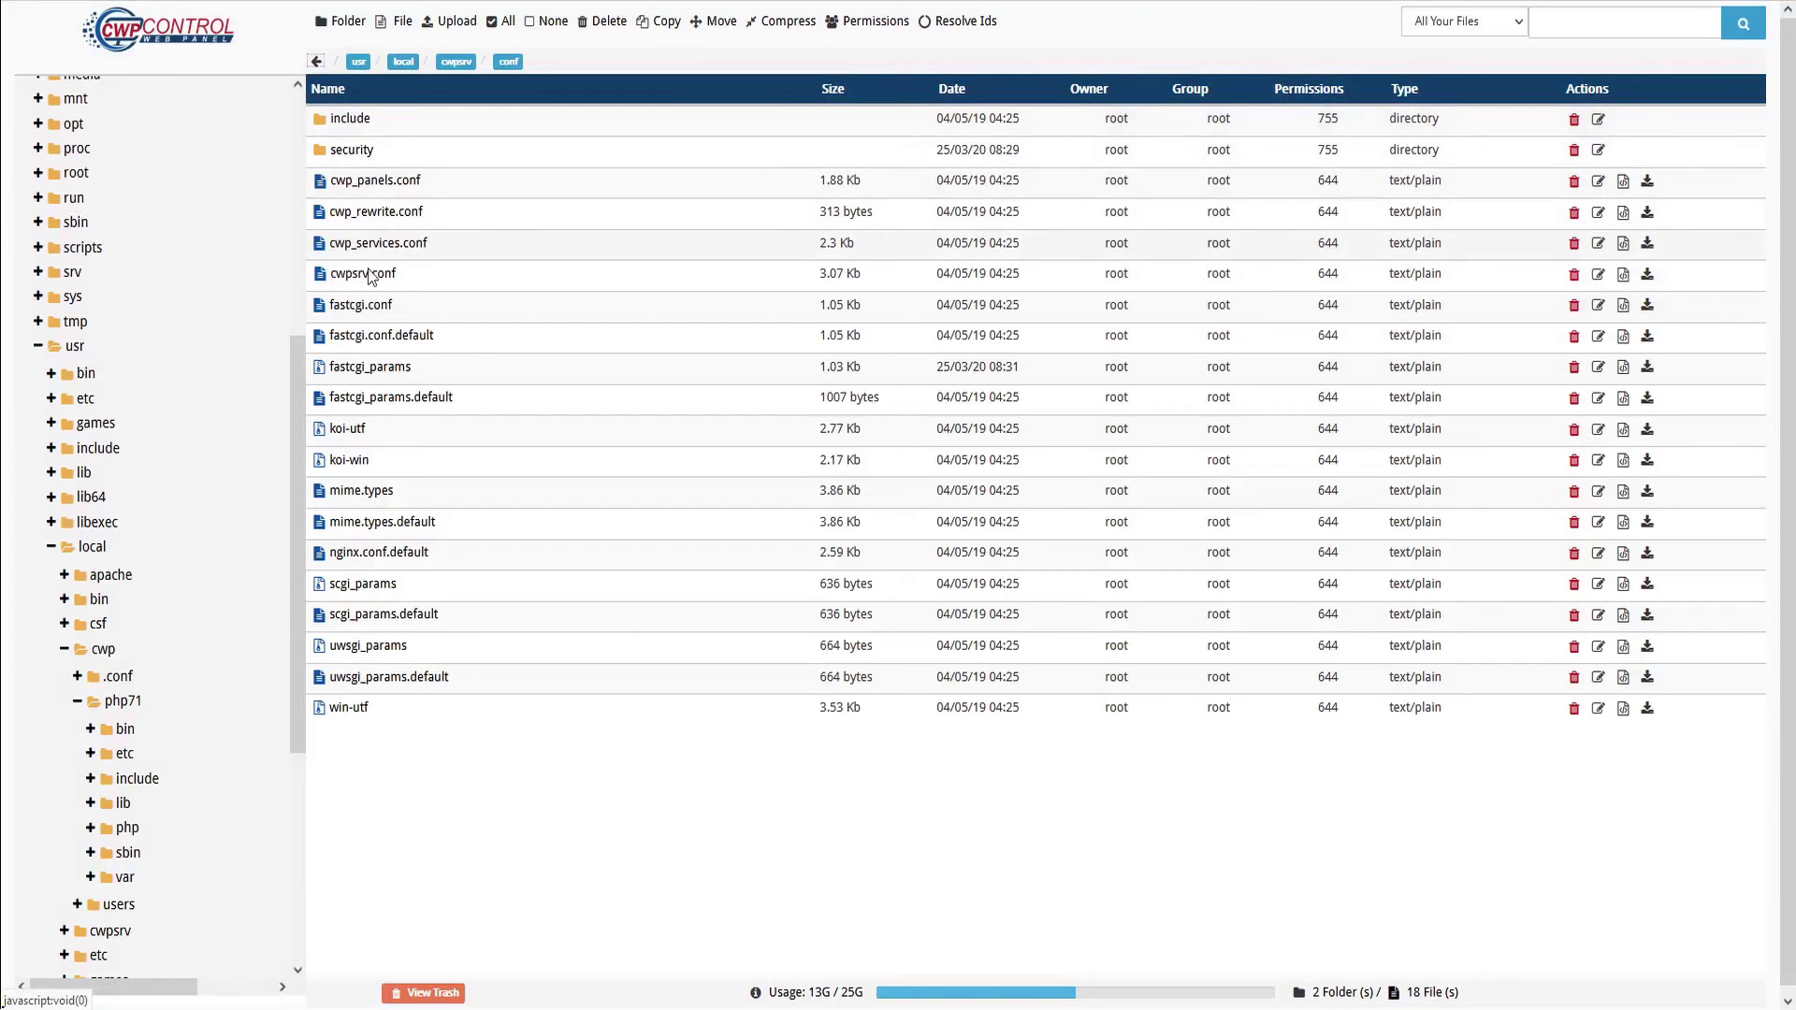
click(795, 274)
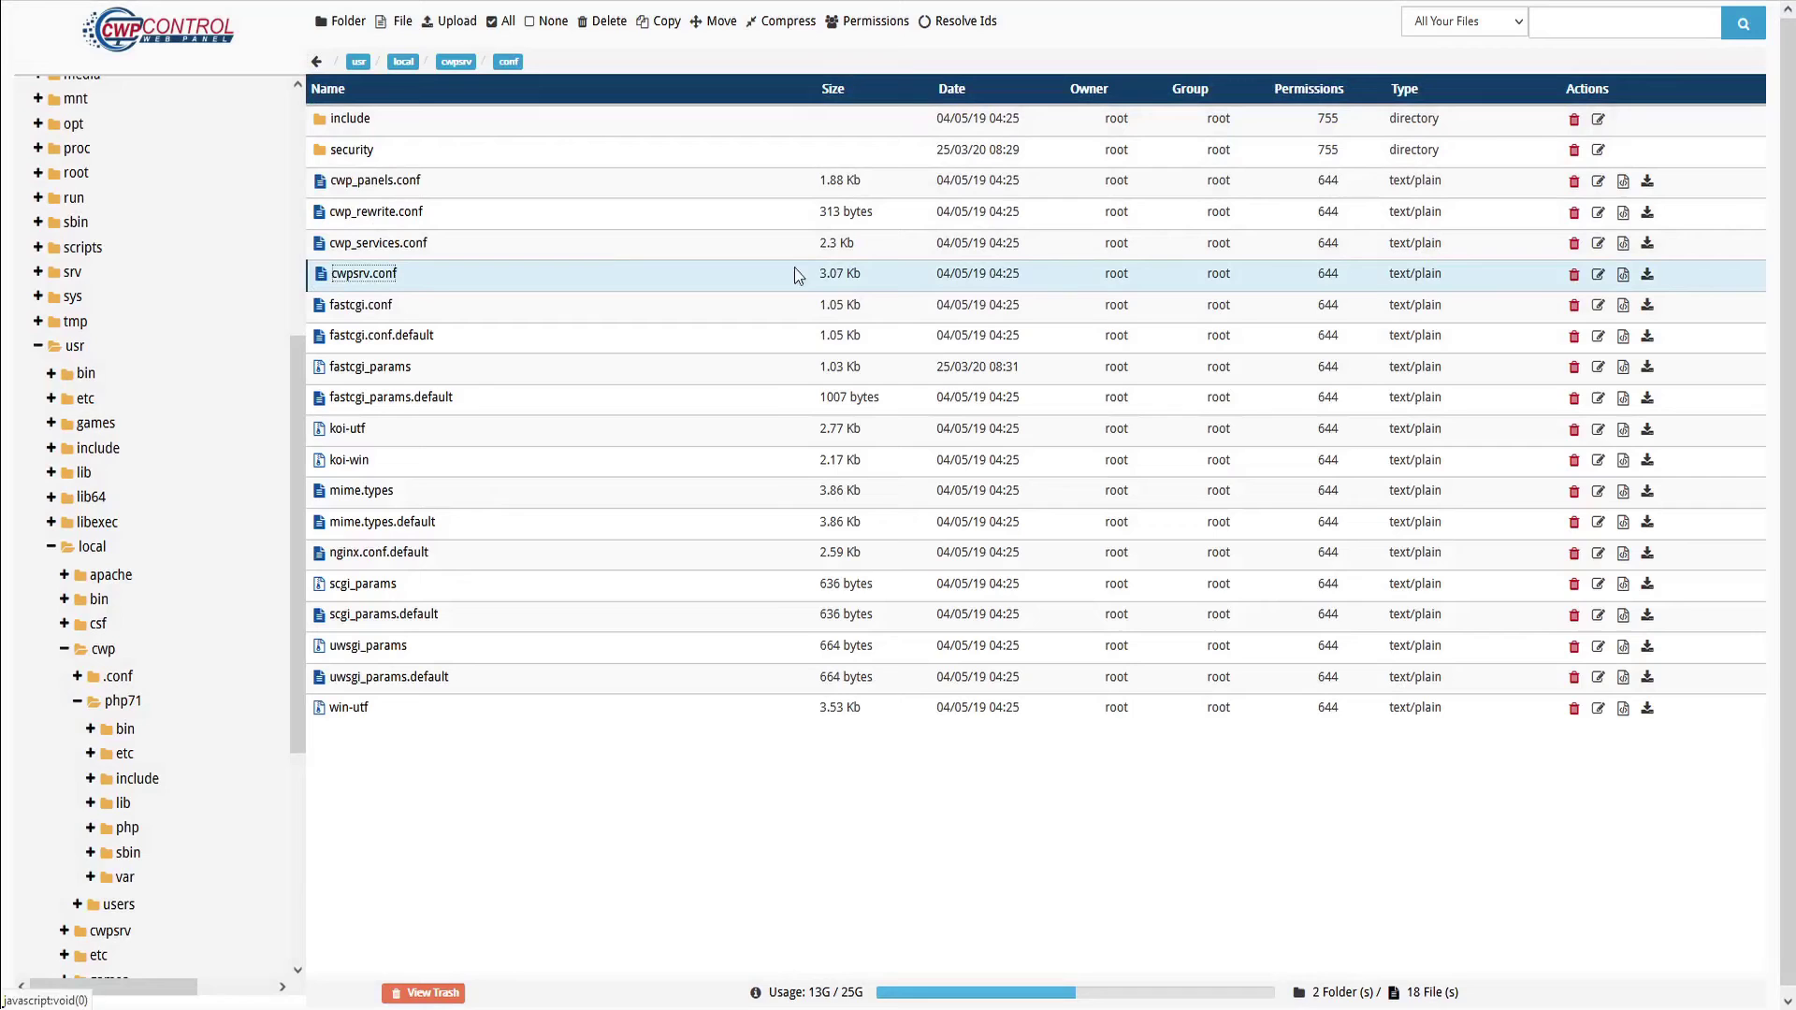
Edit cwpsrv.conf, changing client_max_body_size on line 11 from 128M to 1100M, and save
click(1623, 274)
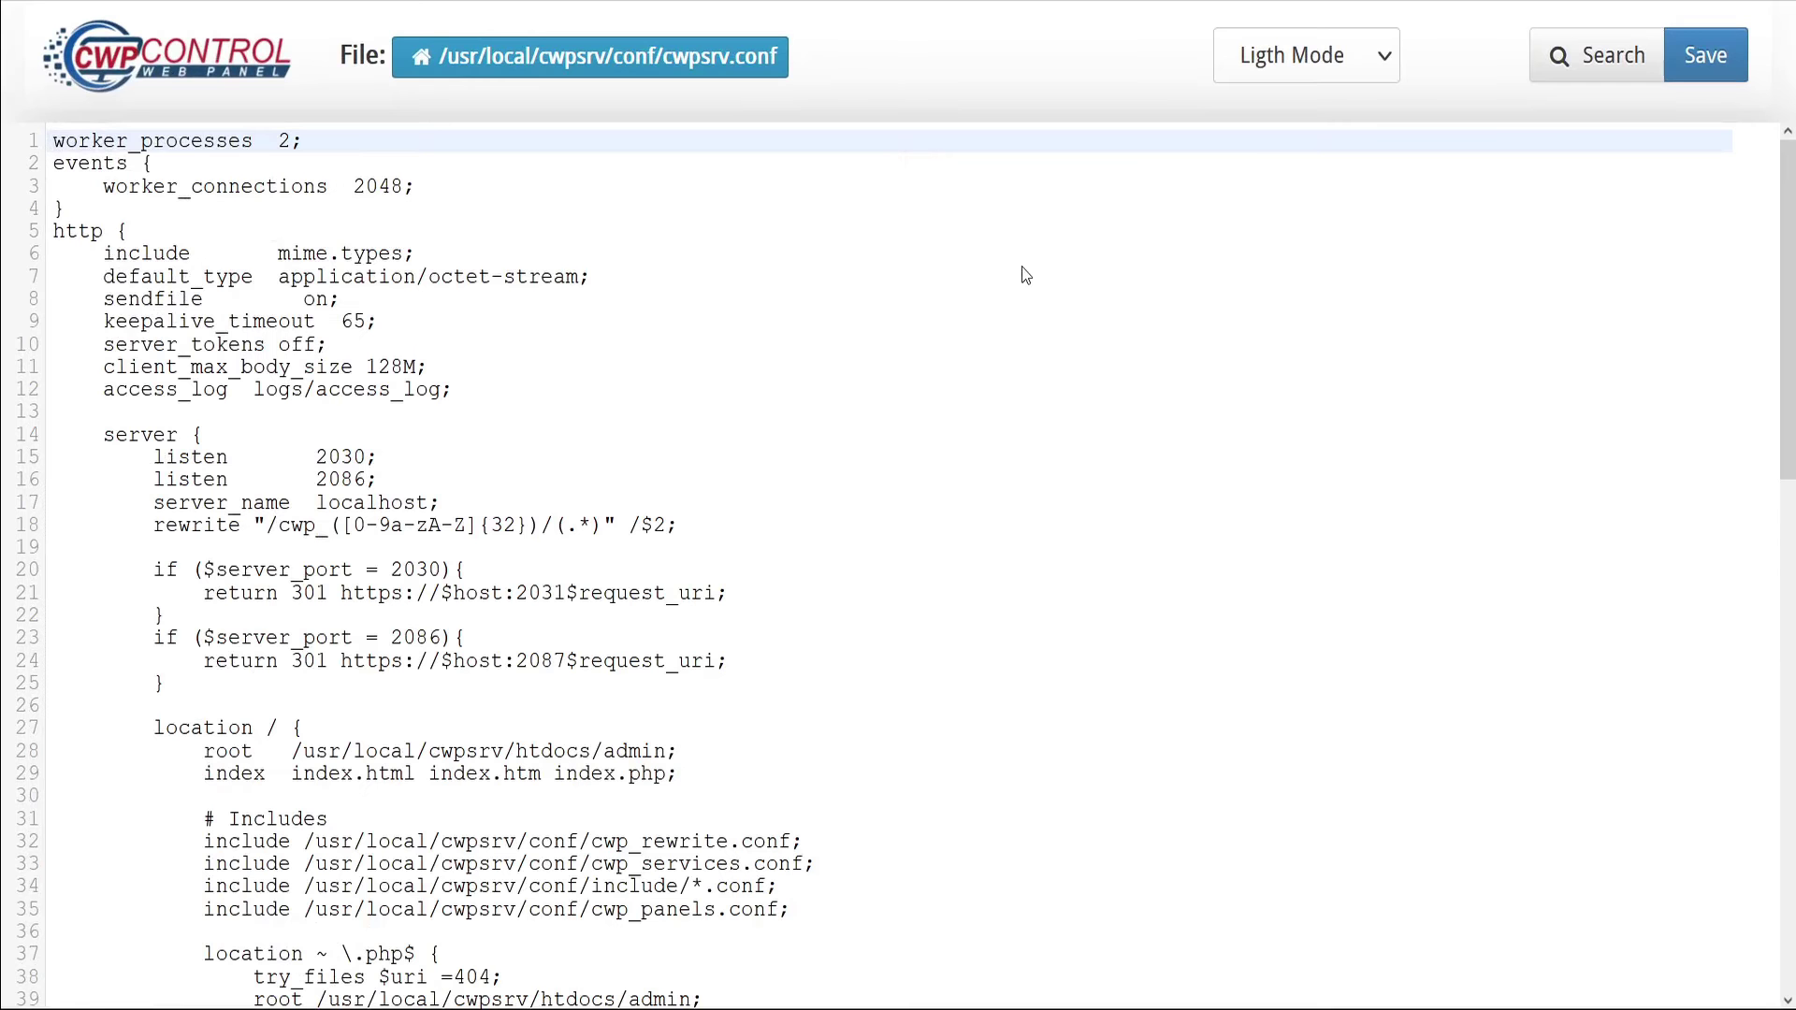
click(1607, 56)
text(cl)
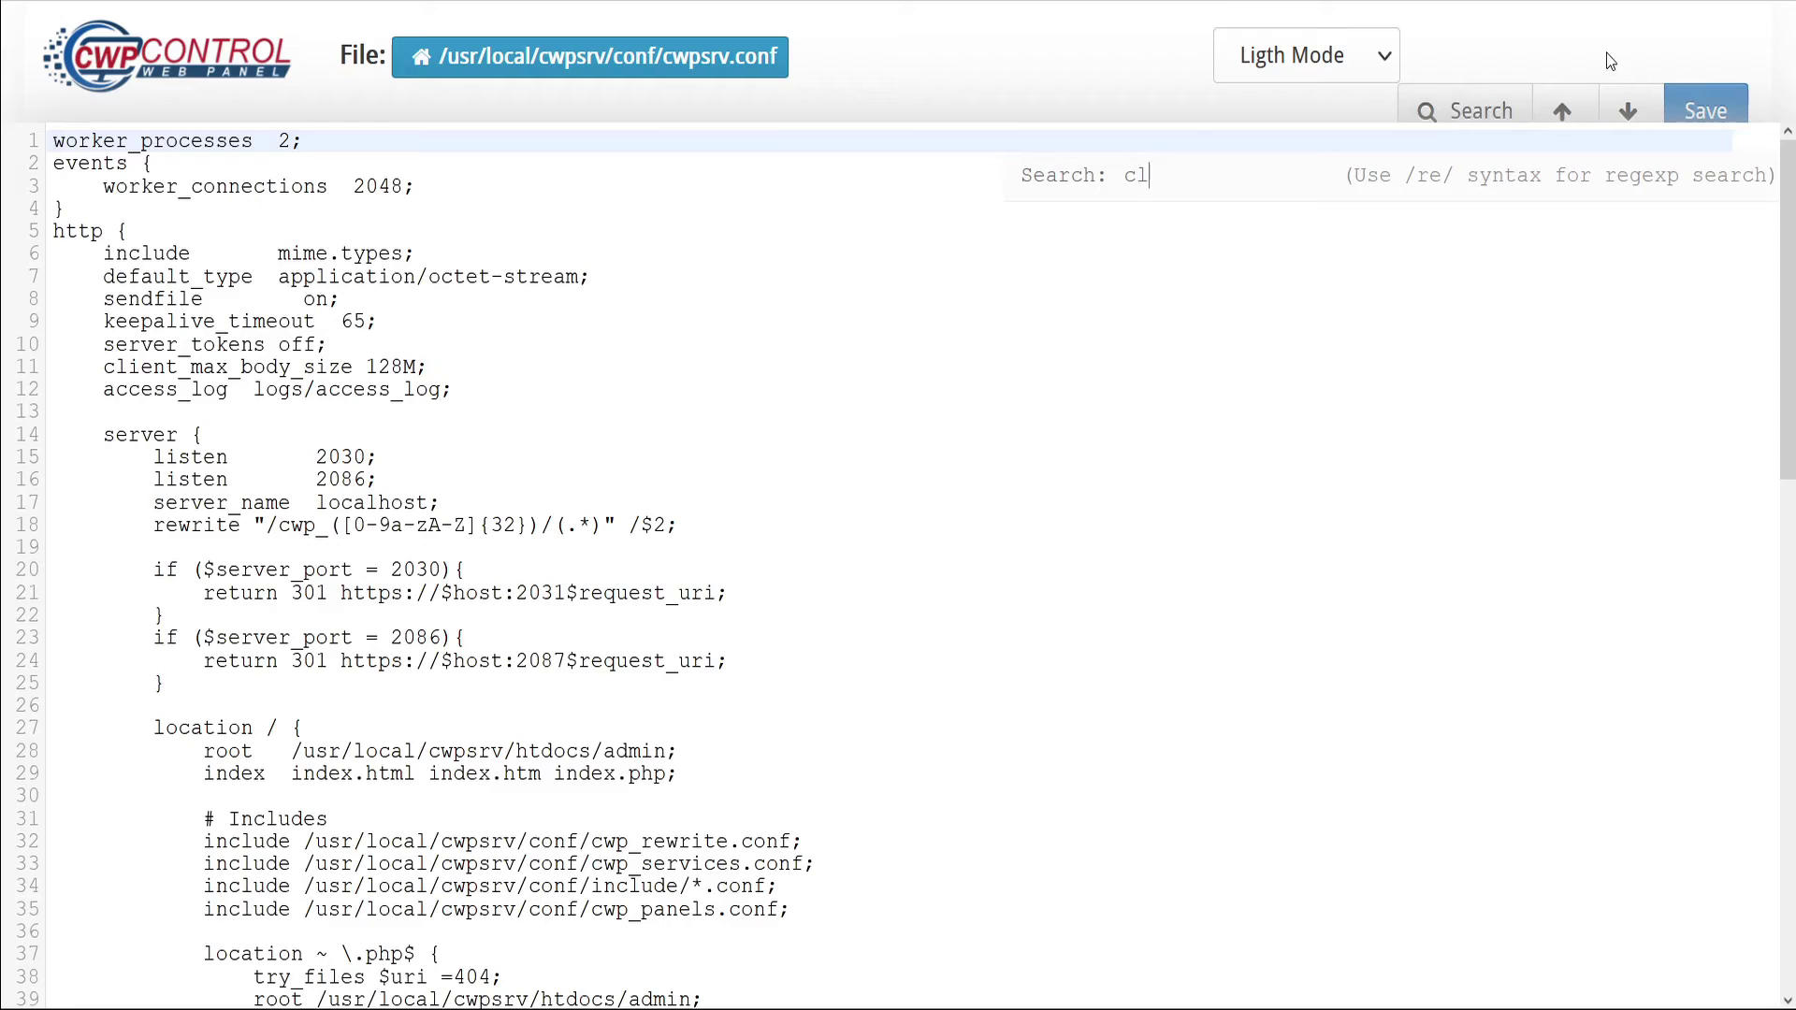
text(ient_max_body_size)
key(Return)
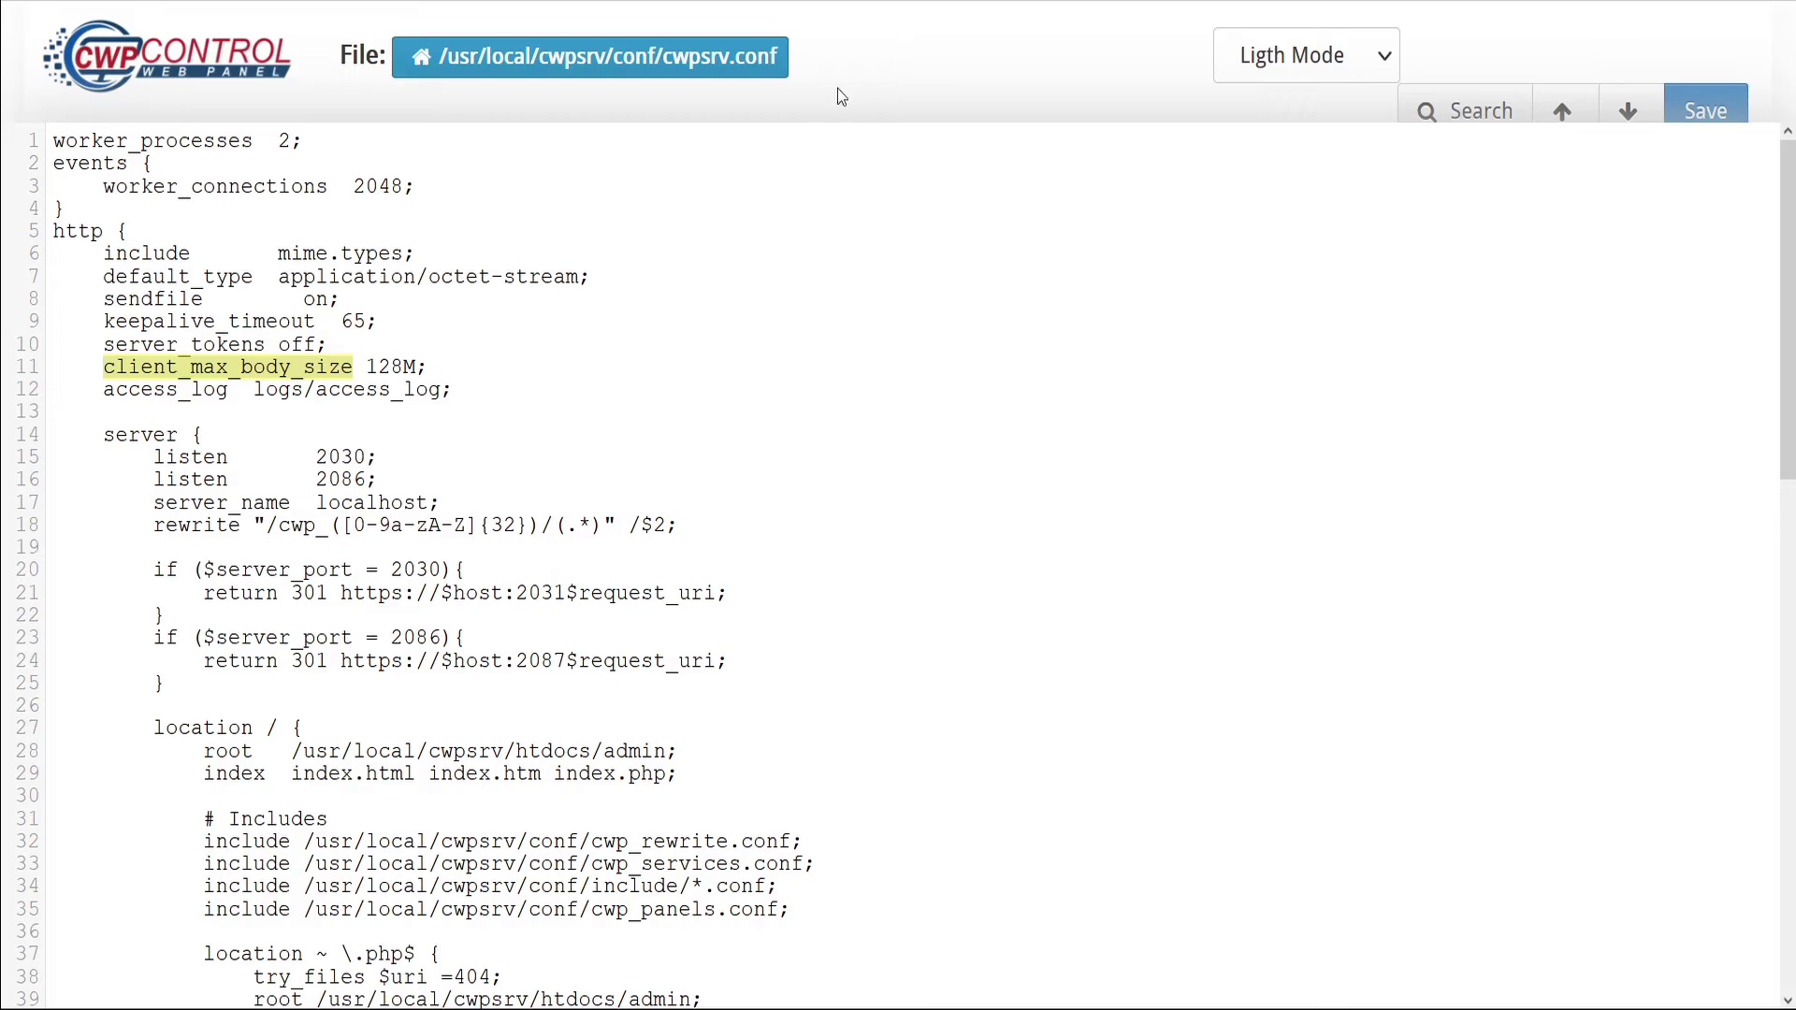
drag(402, 366, 366, 367)
text(1100)
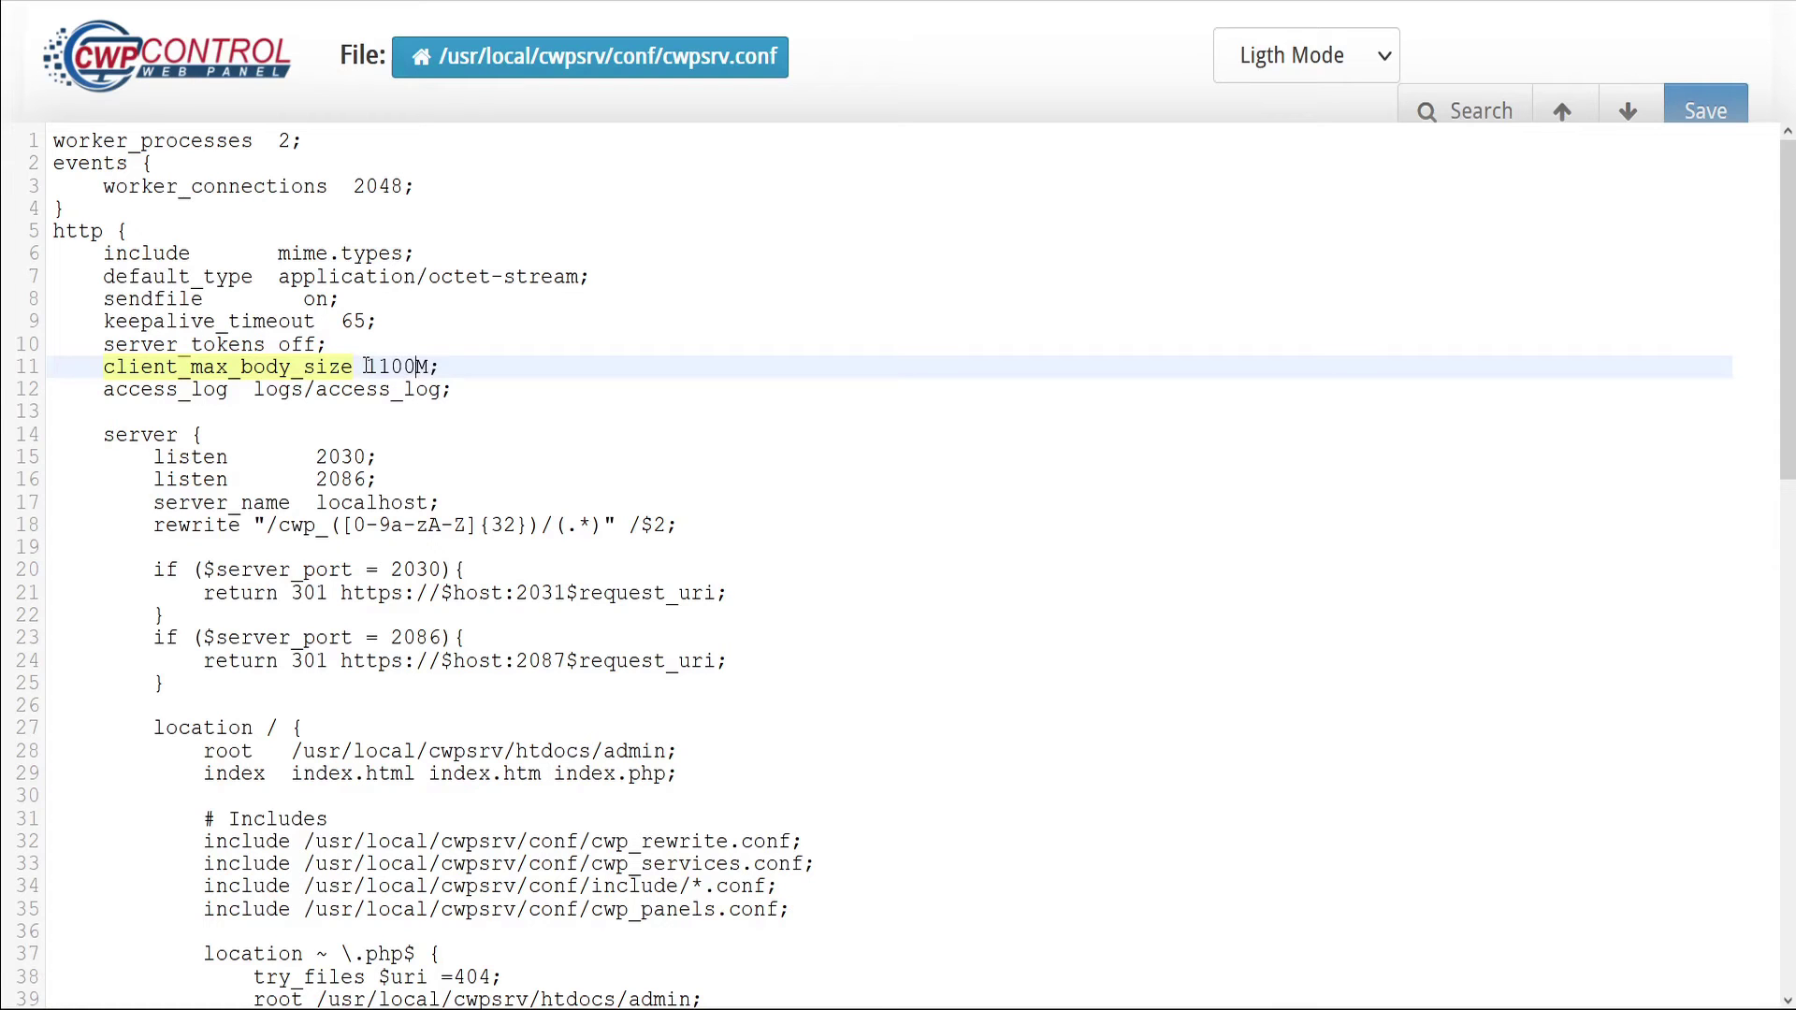
click(1710, 97)
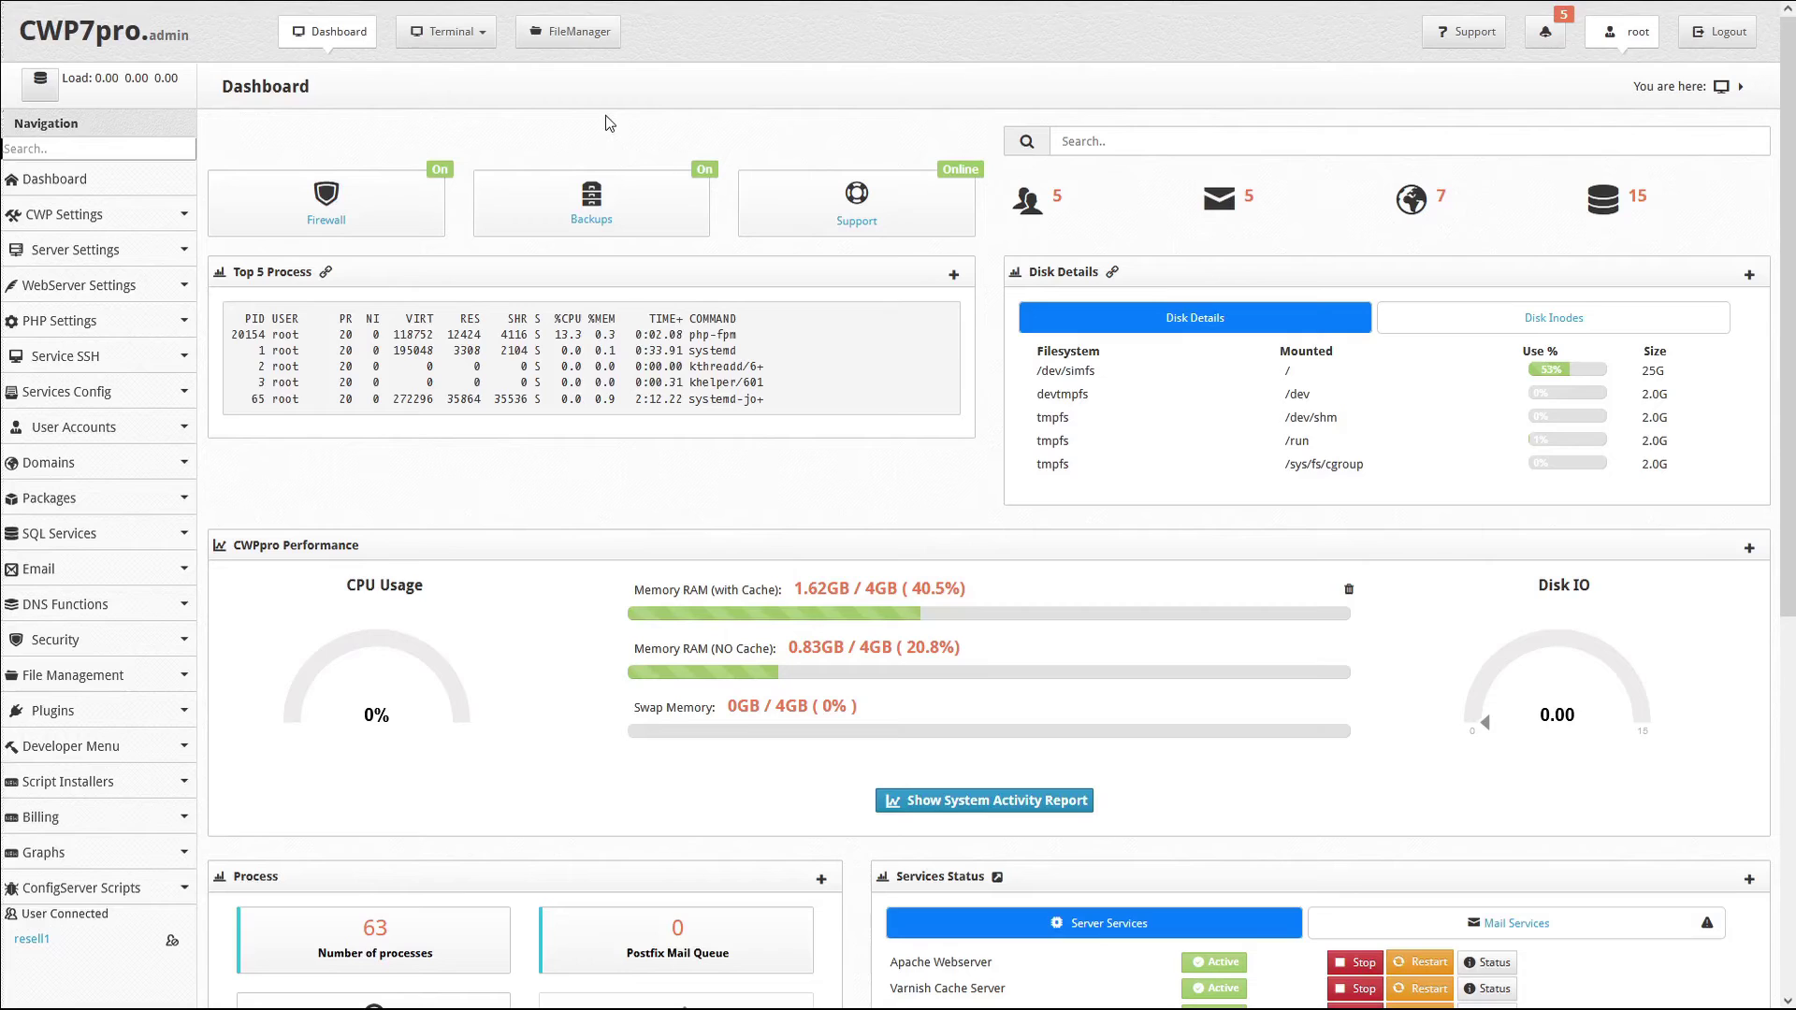
Open the server's shell terminal from the top bar's Terminal menu
click(486, 45)
click(463, 88)
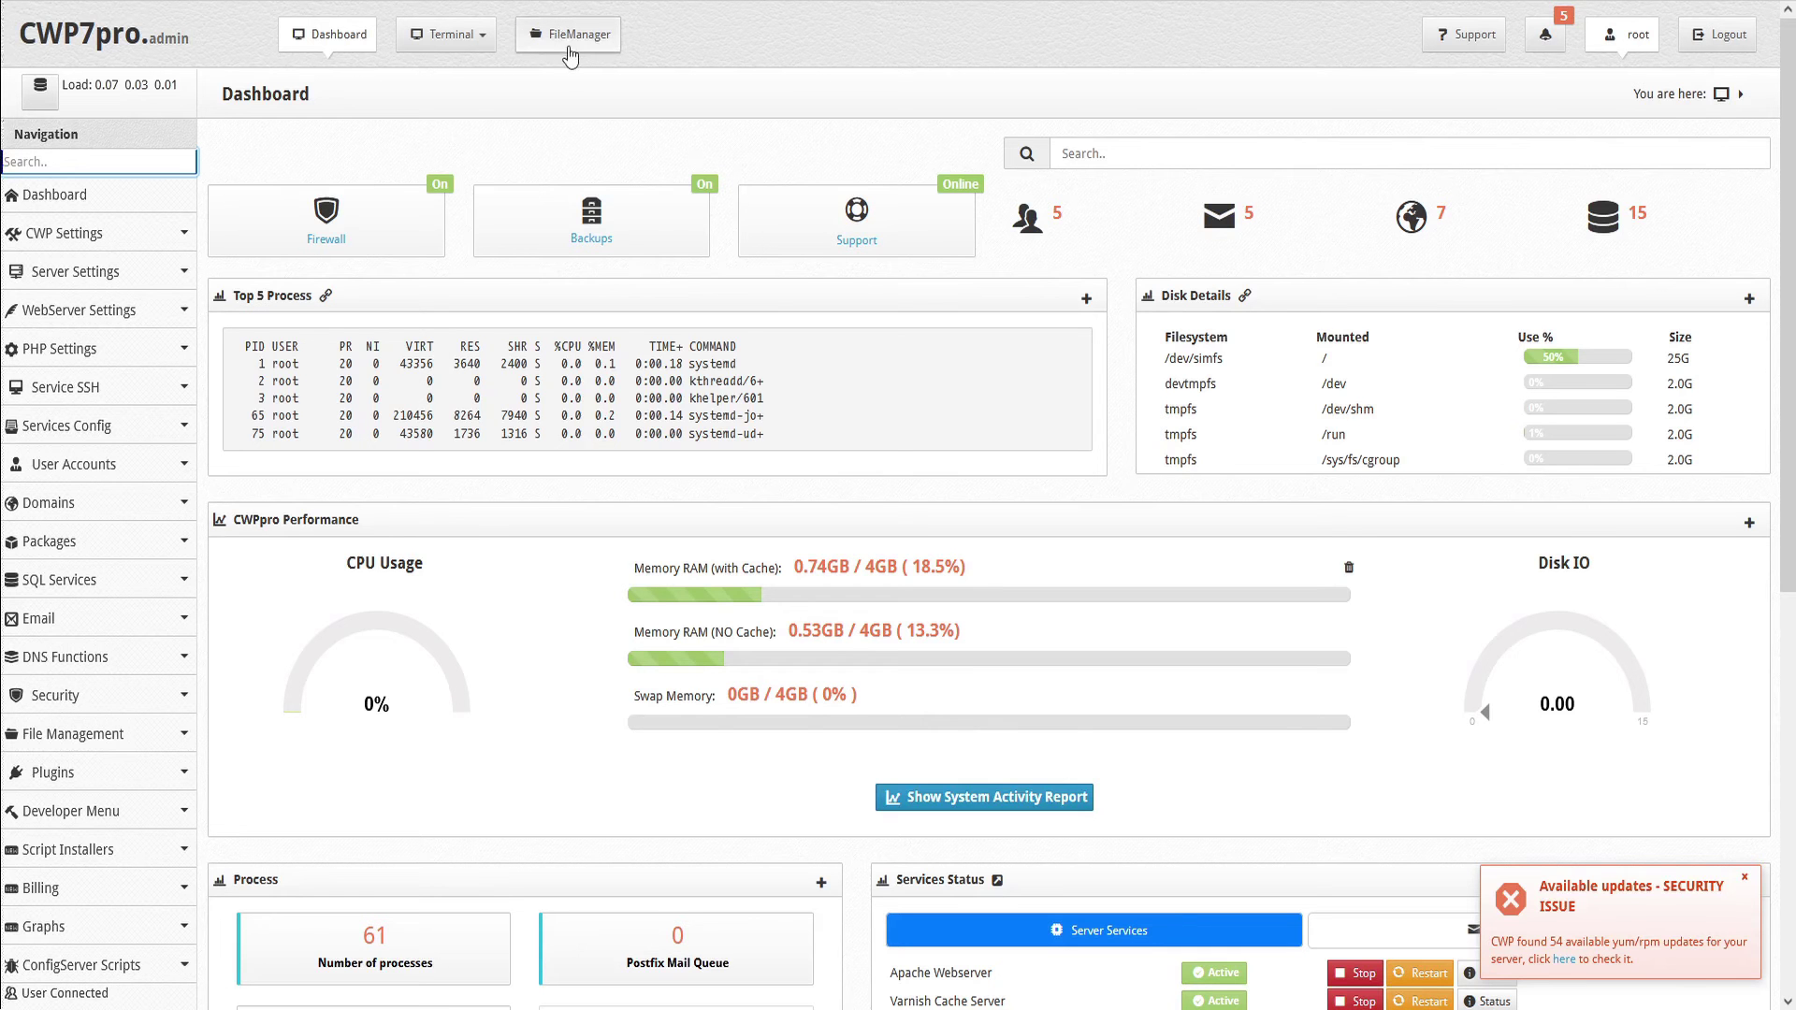
Open /etc/nginx/nginx.conf in the File Manager's editor
click(568, 38)
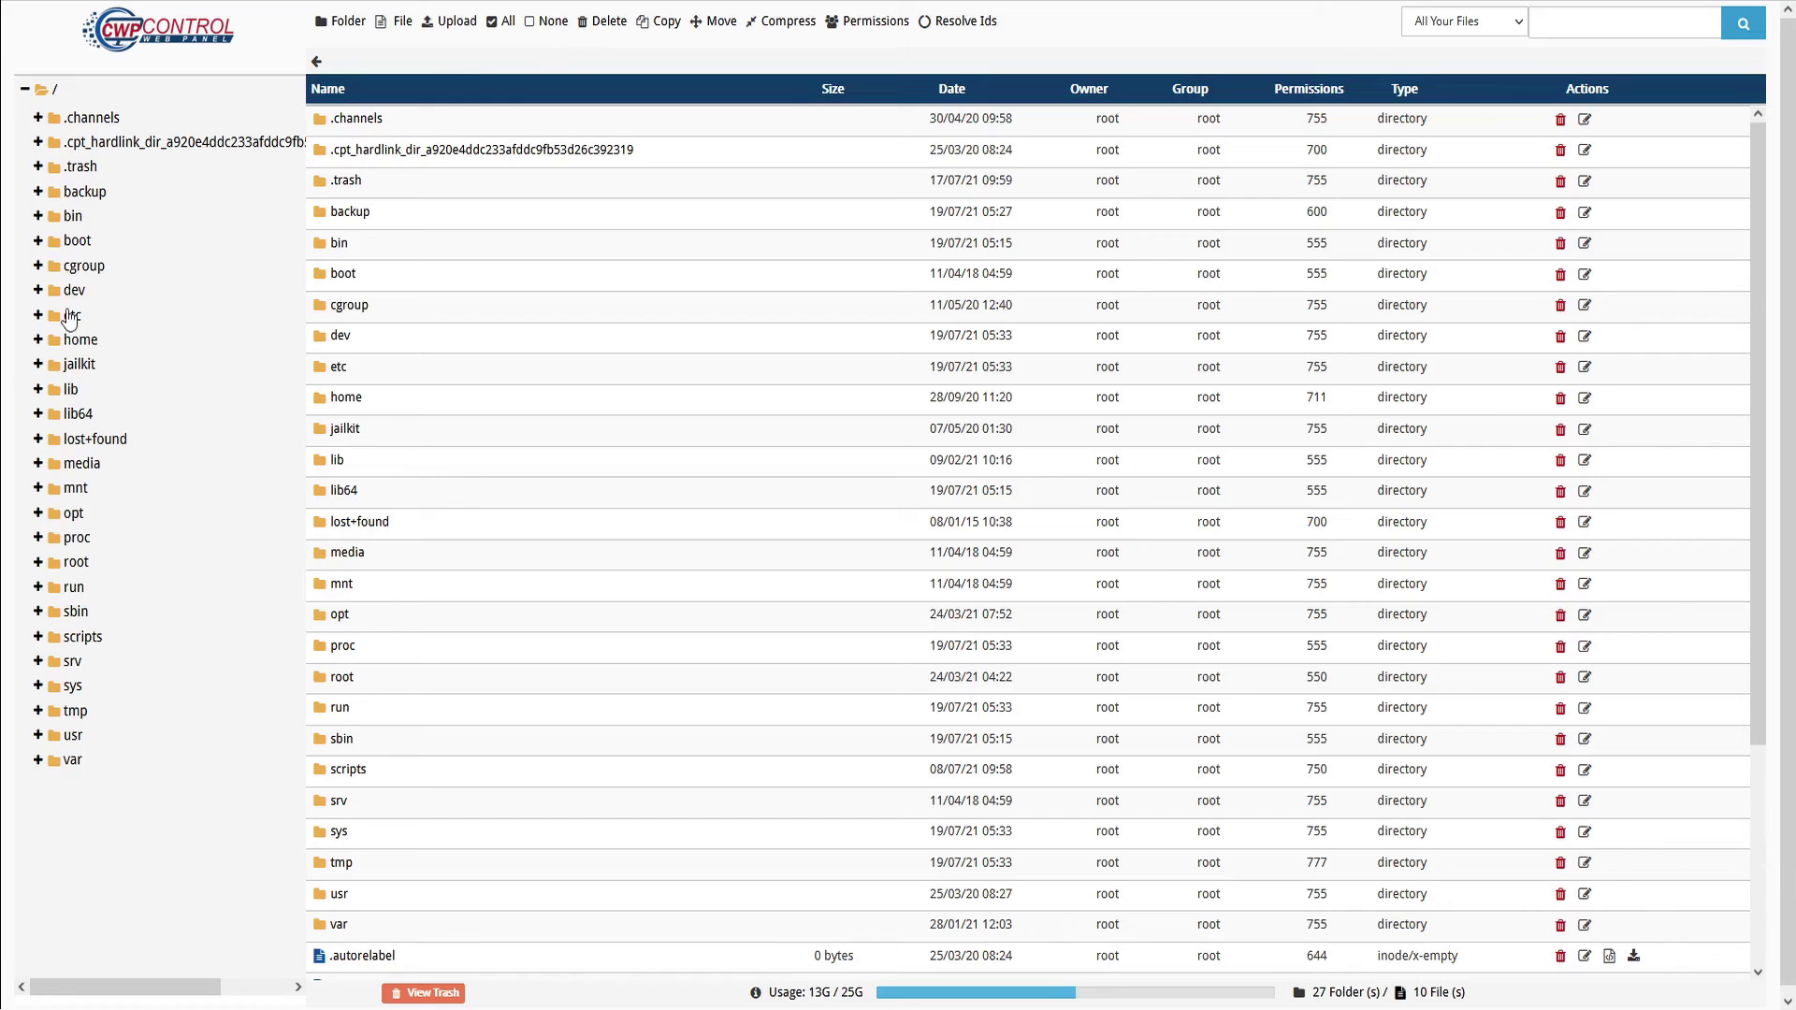
click(67, 316)
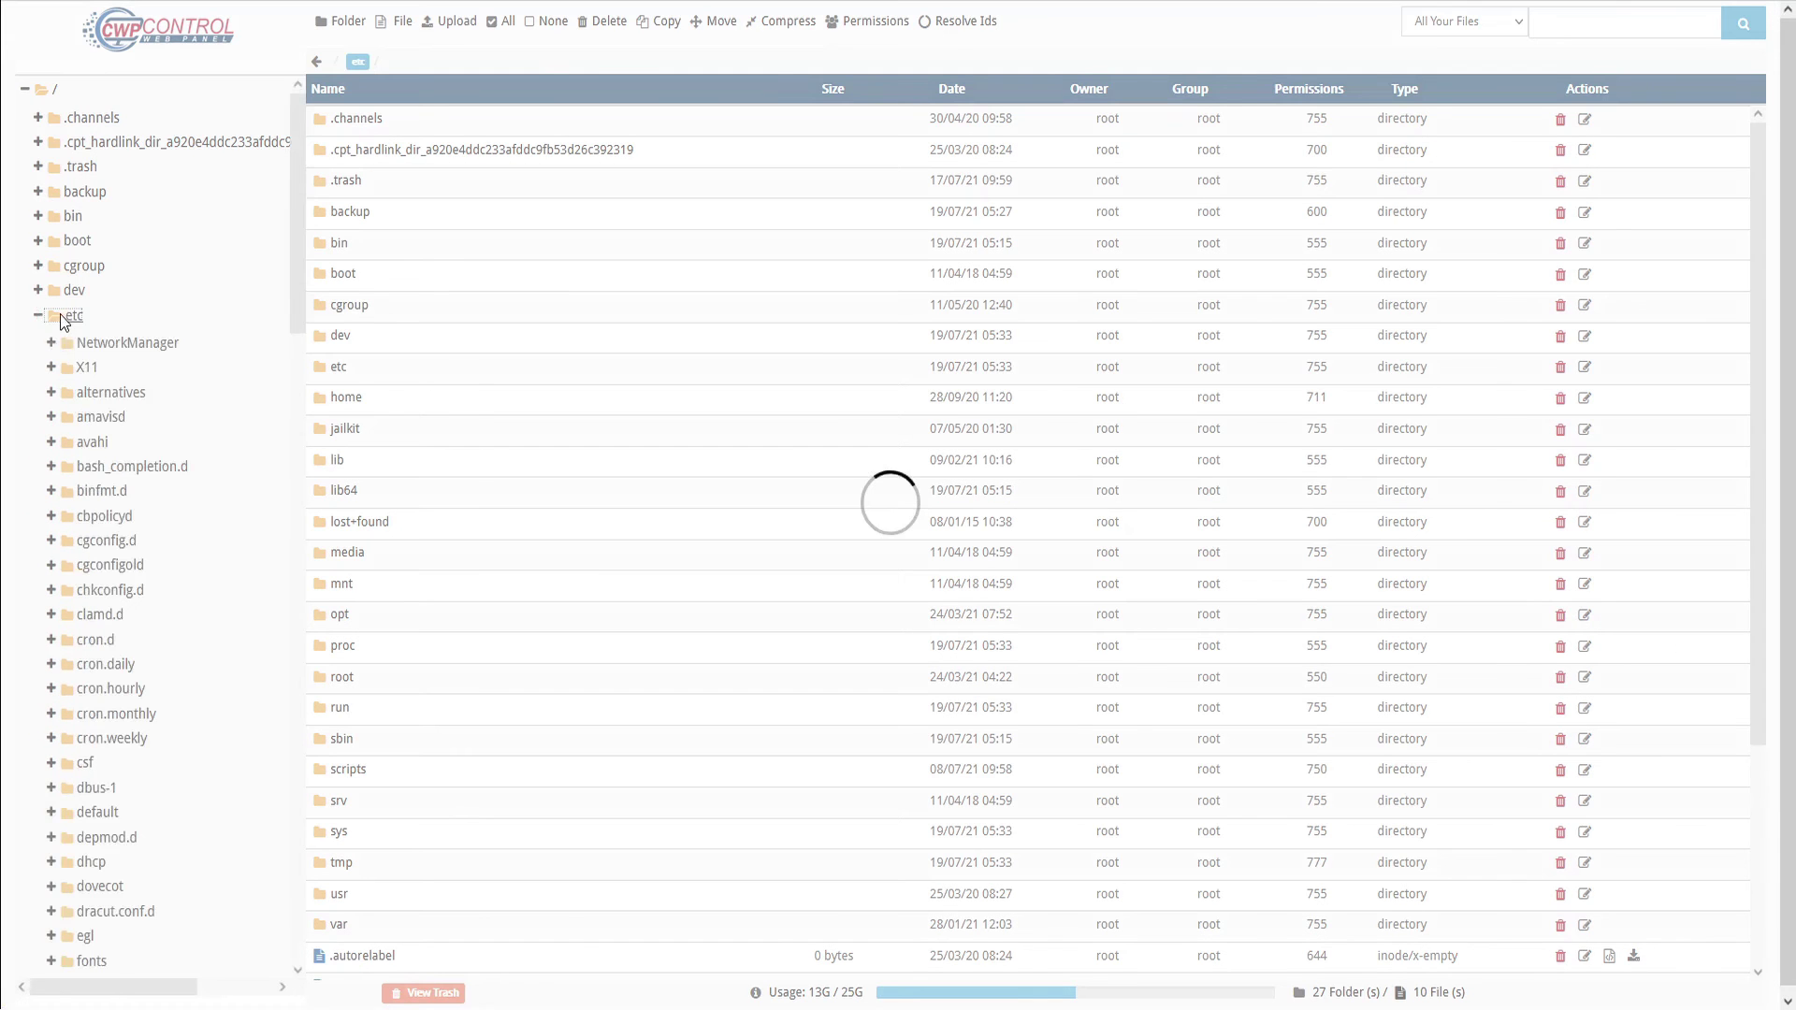
scroll(430, 388, down, 7)
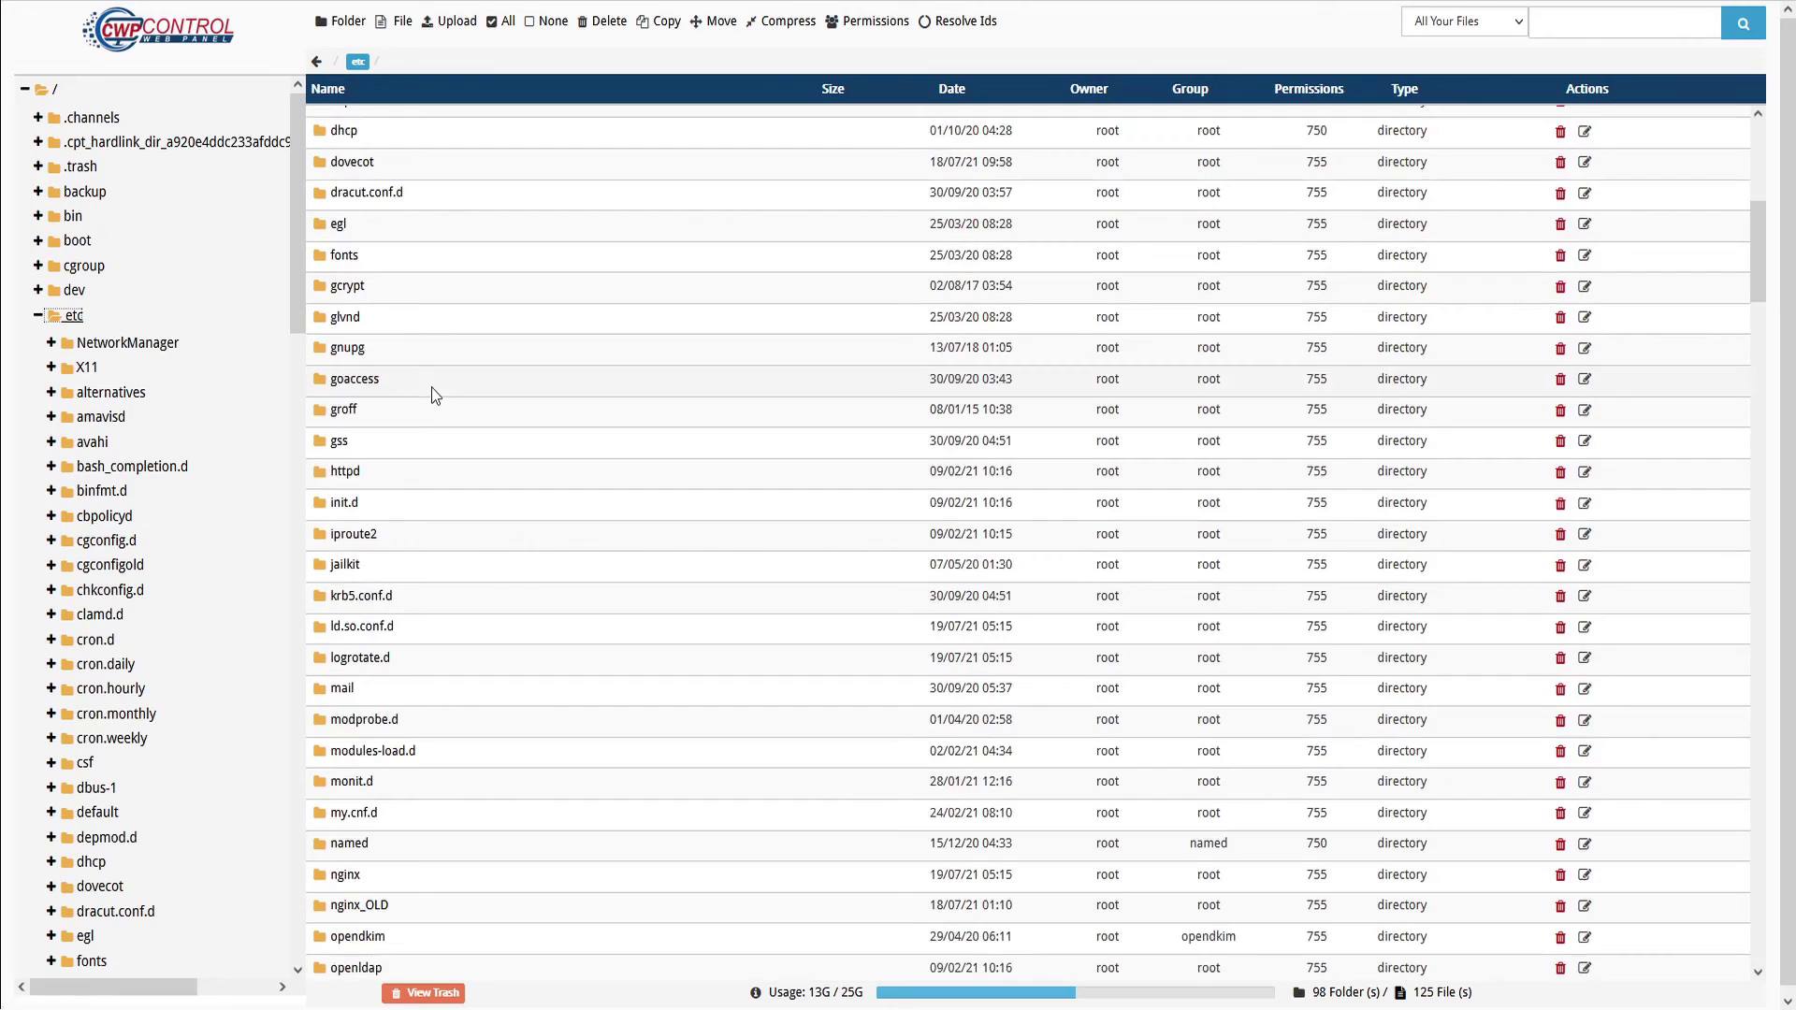
double_click(310, 875)
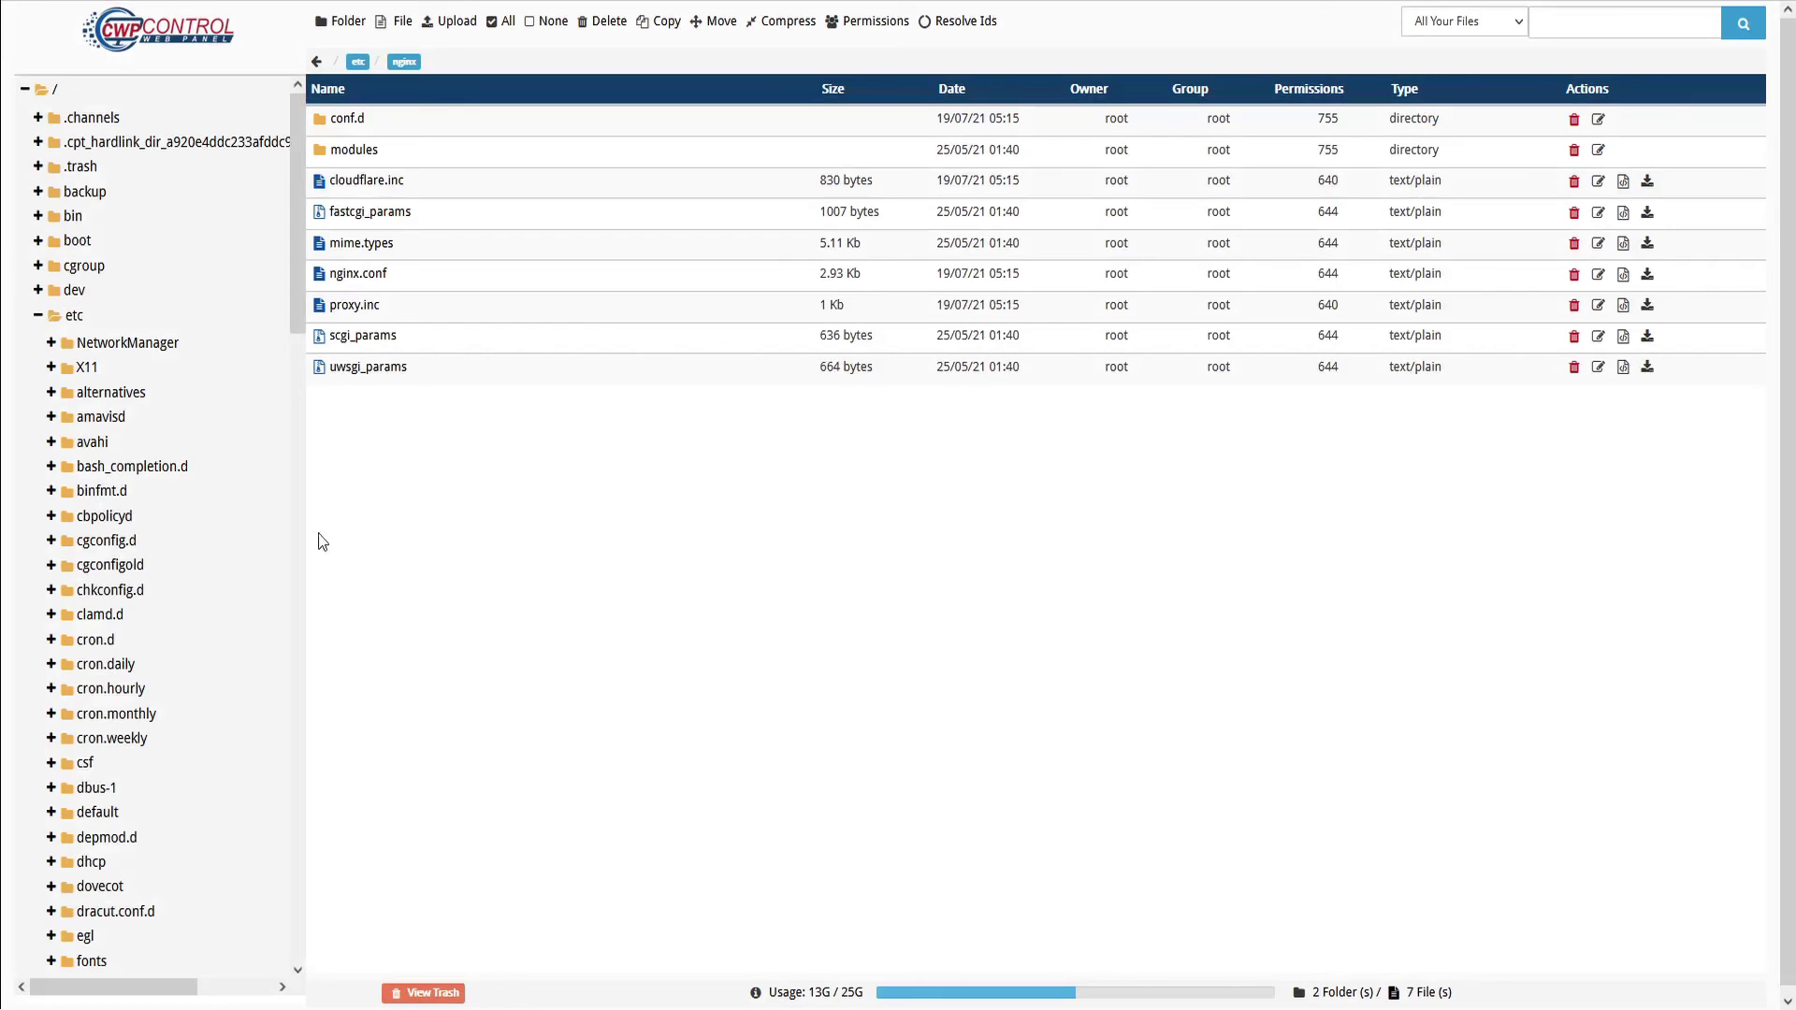
click(319, 281)
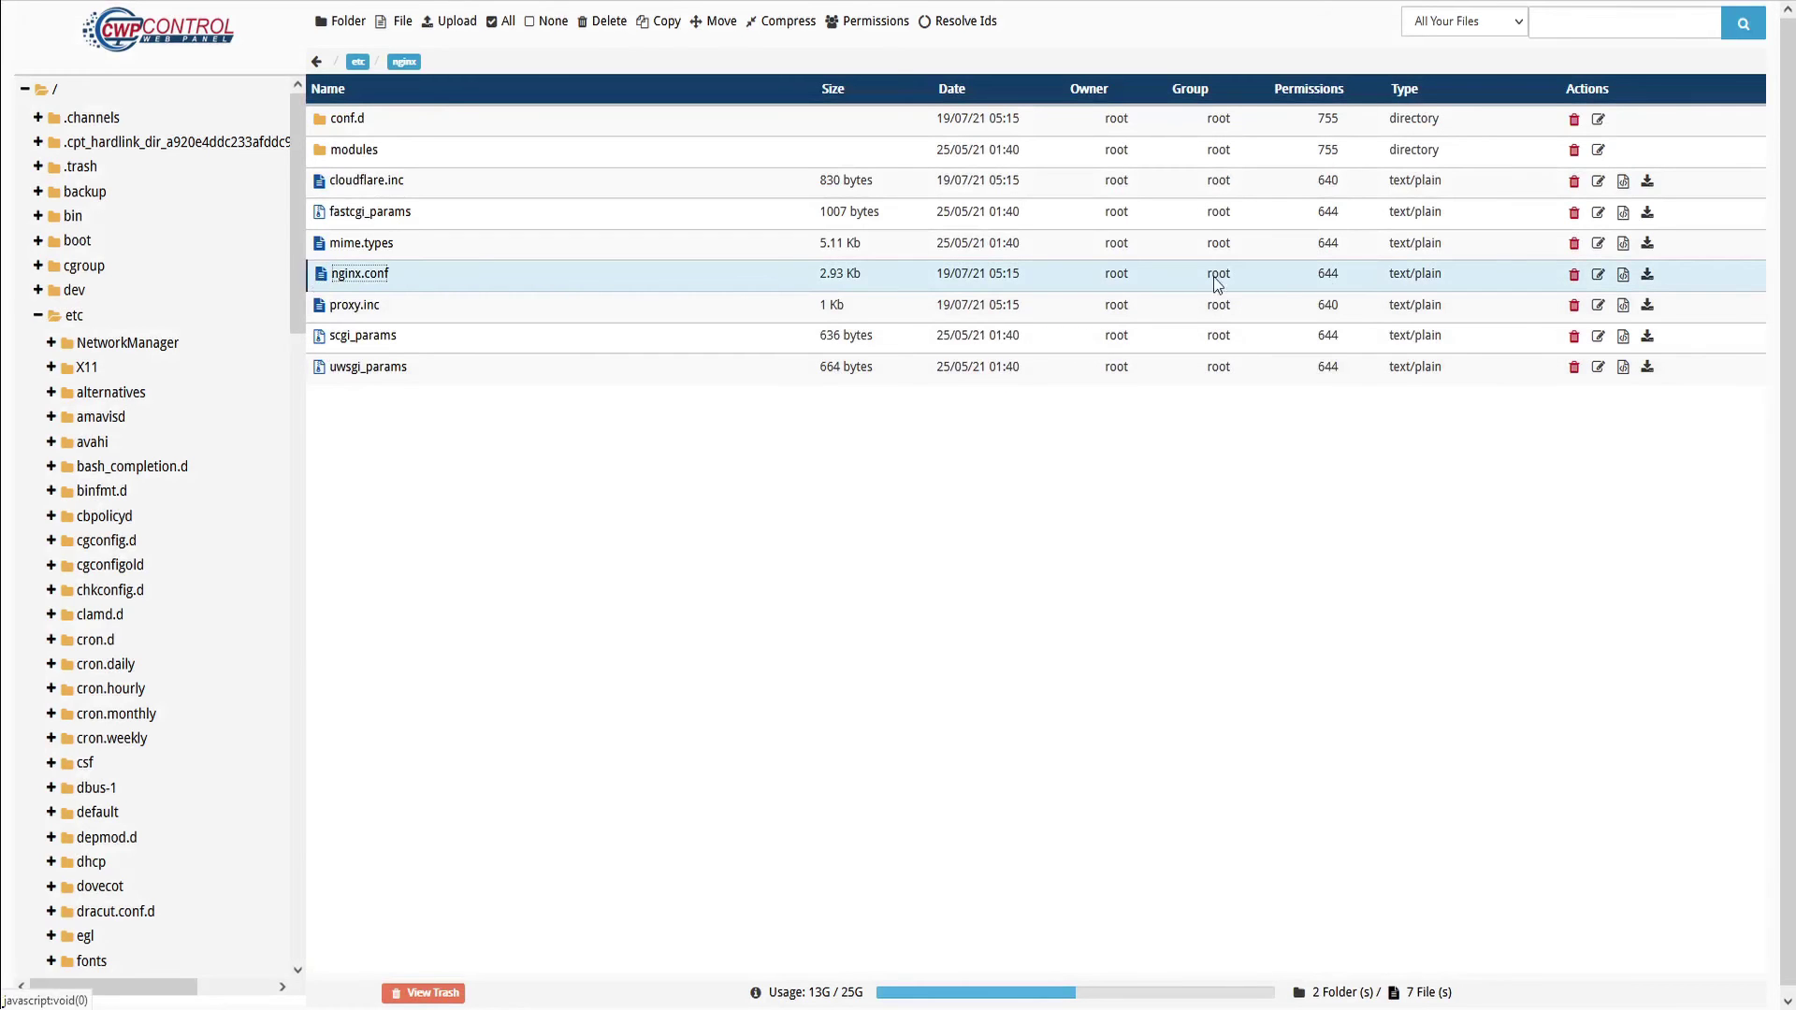
click(1624, 275)
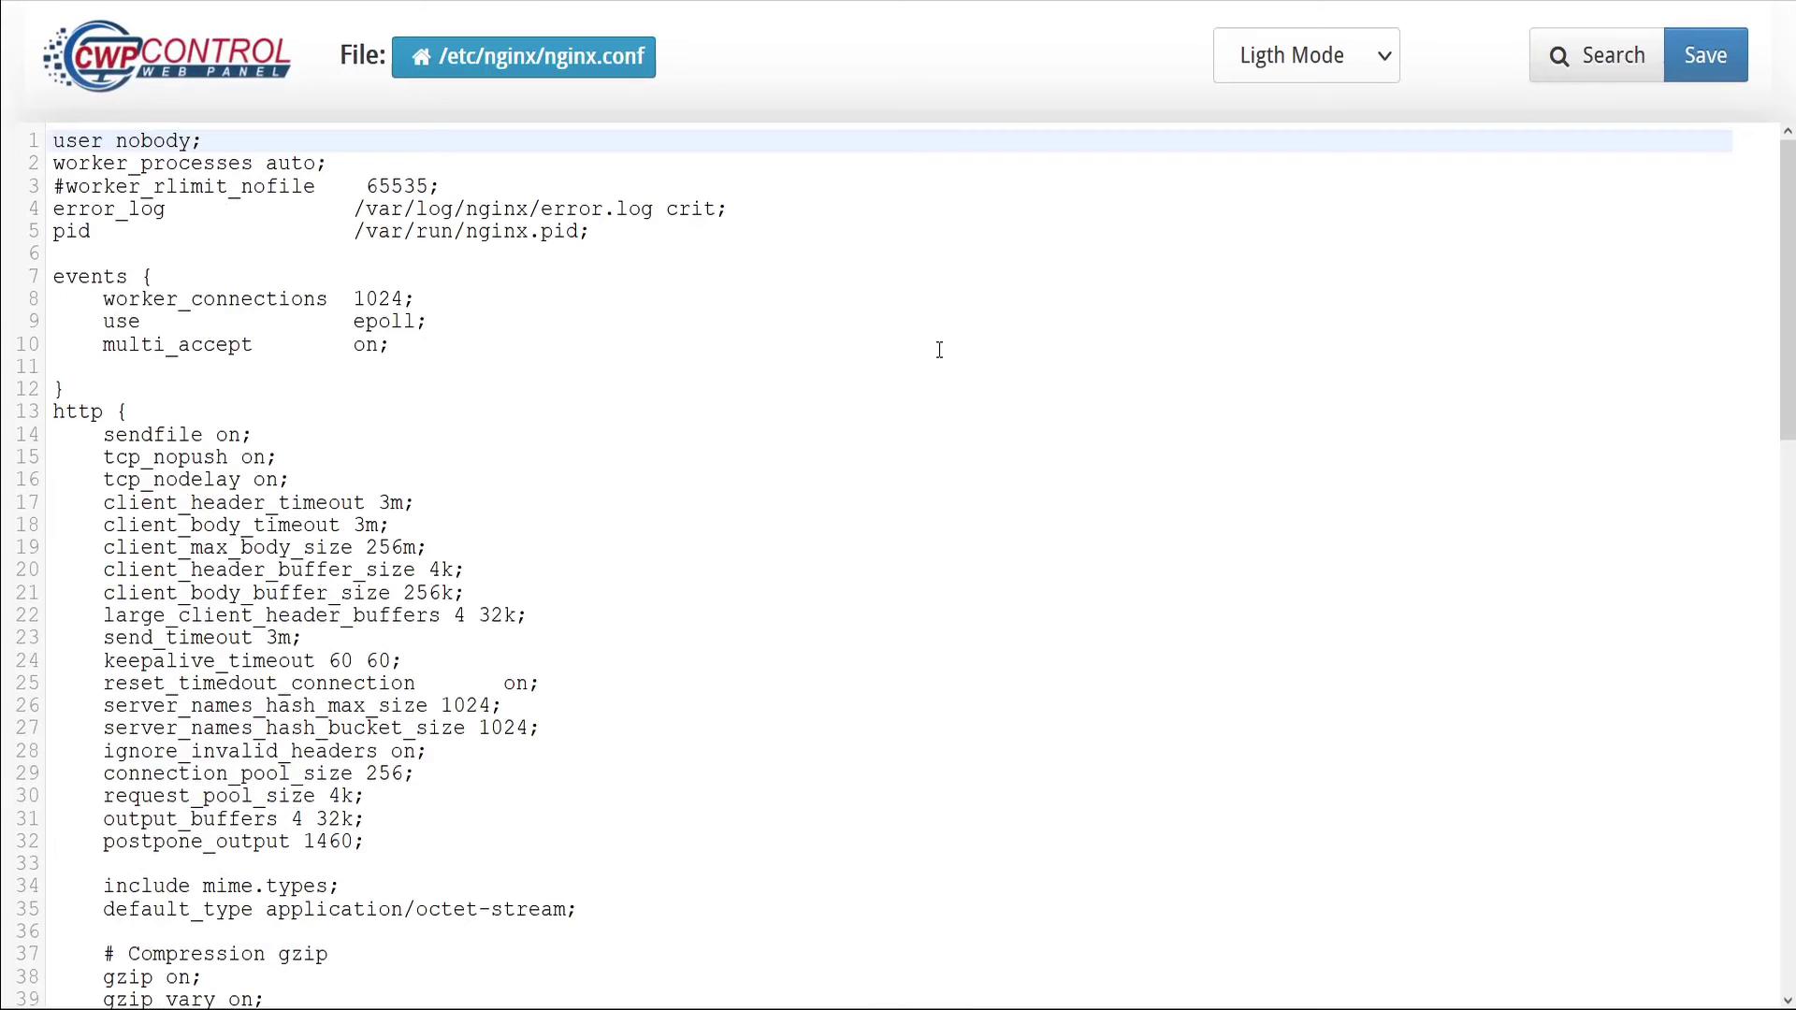
Find client_max_body_size and change its value from 256m to 1100m
click(1616, 61)
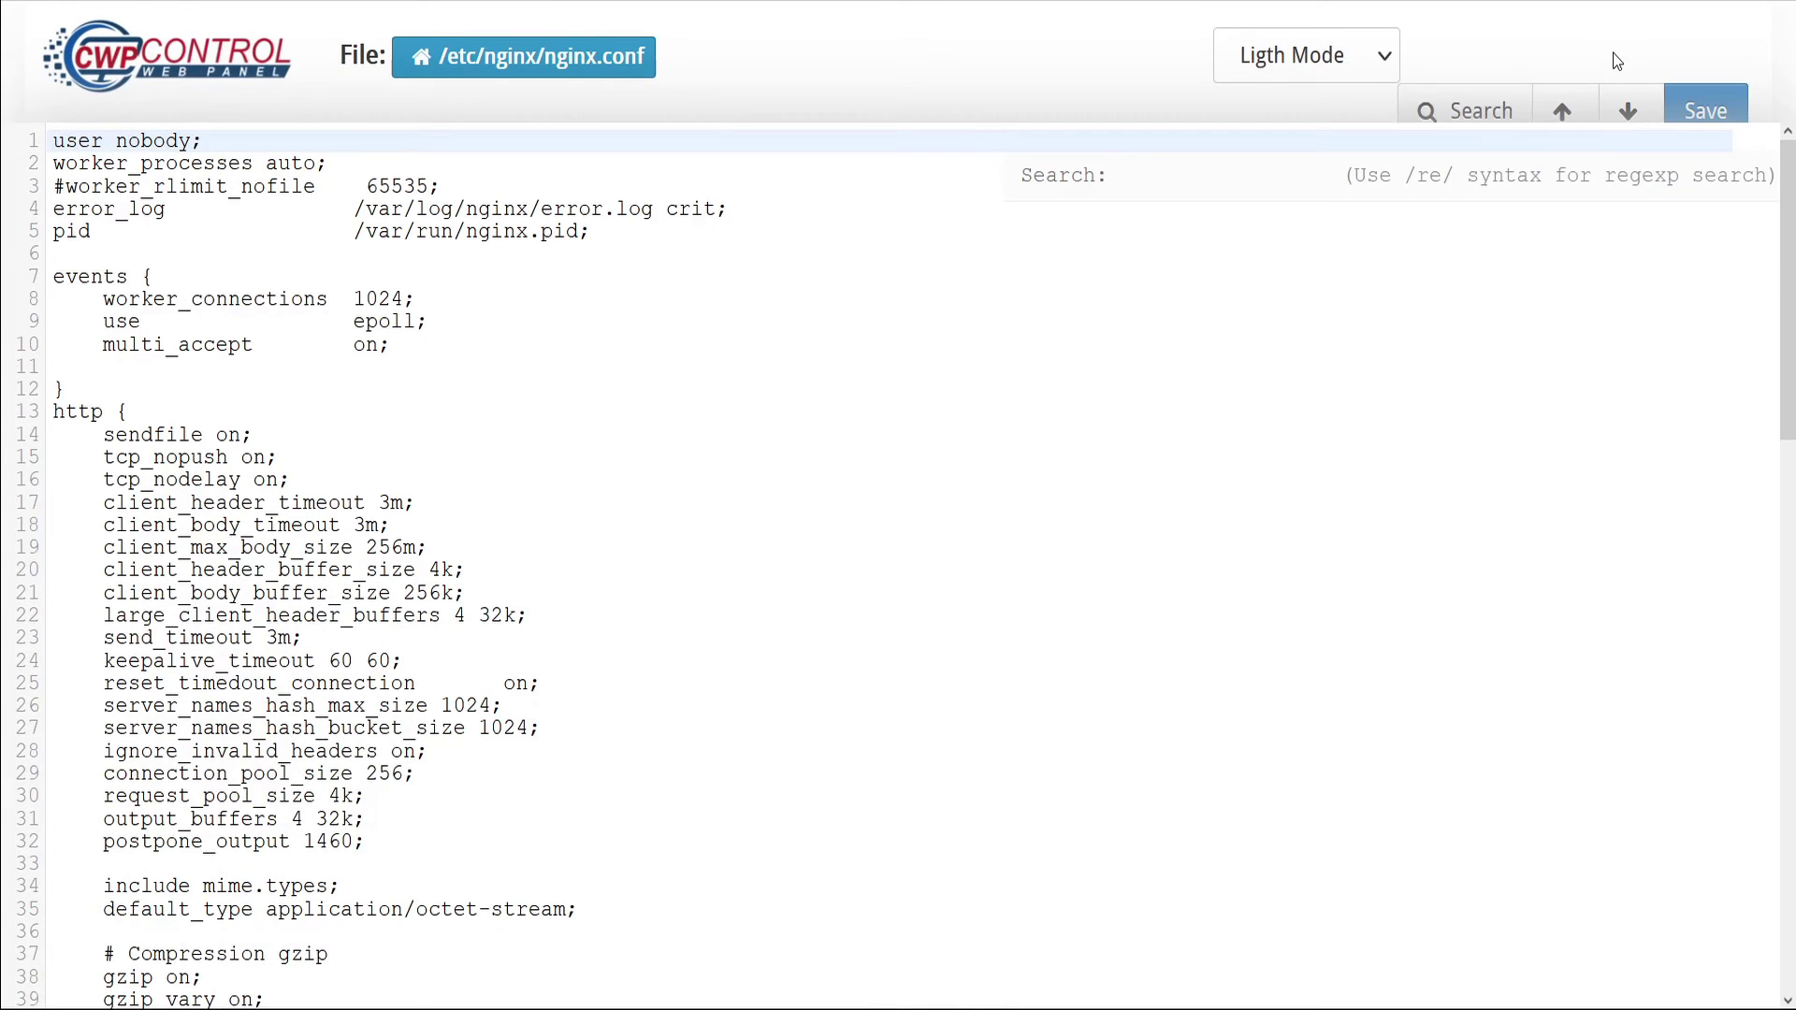
text(client_max)
text(_)
text(body_size)
key(Return)
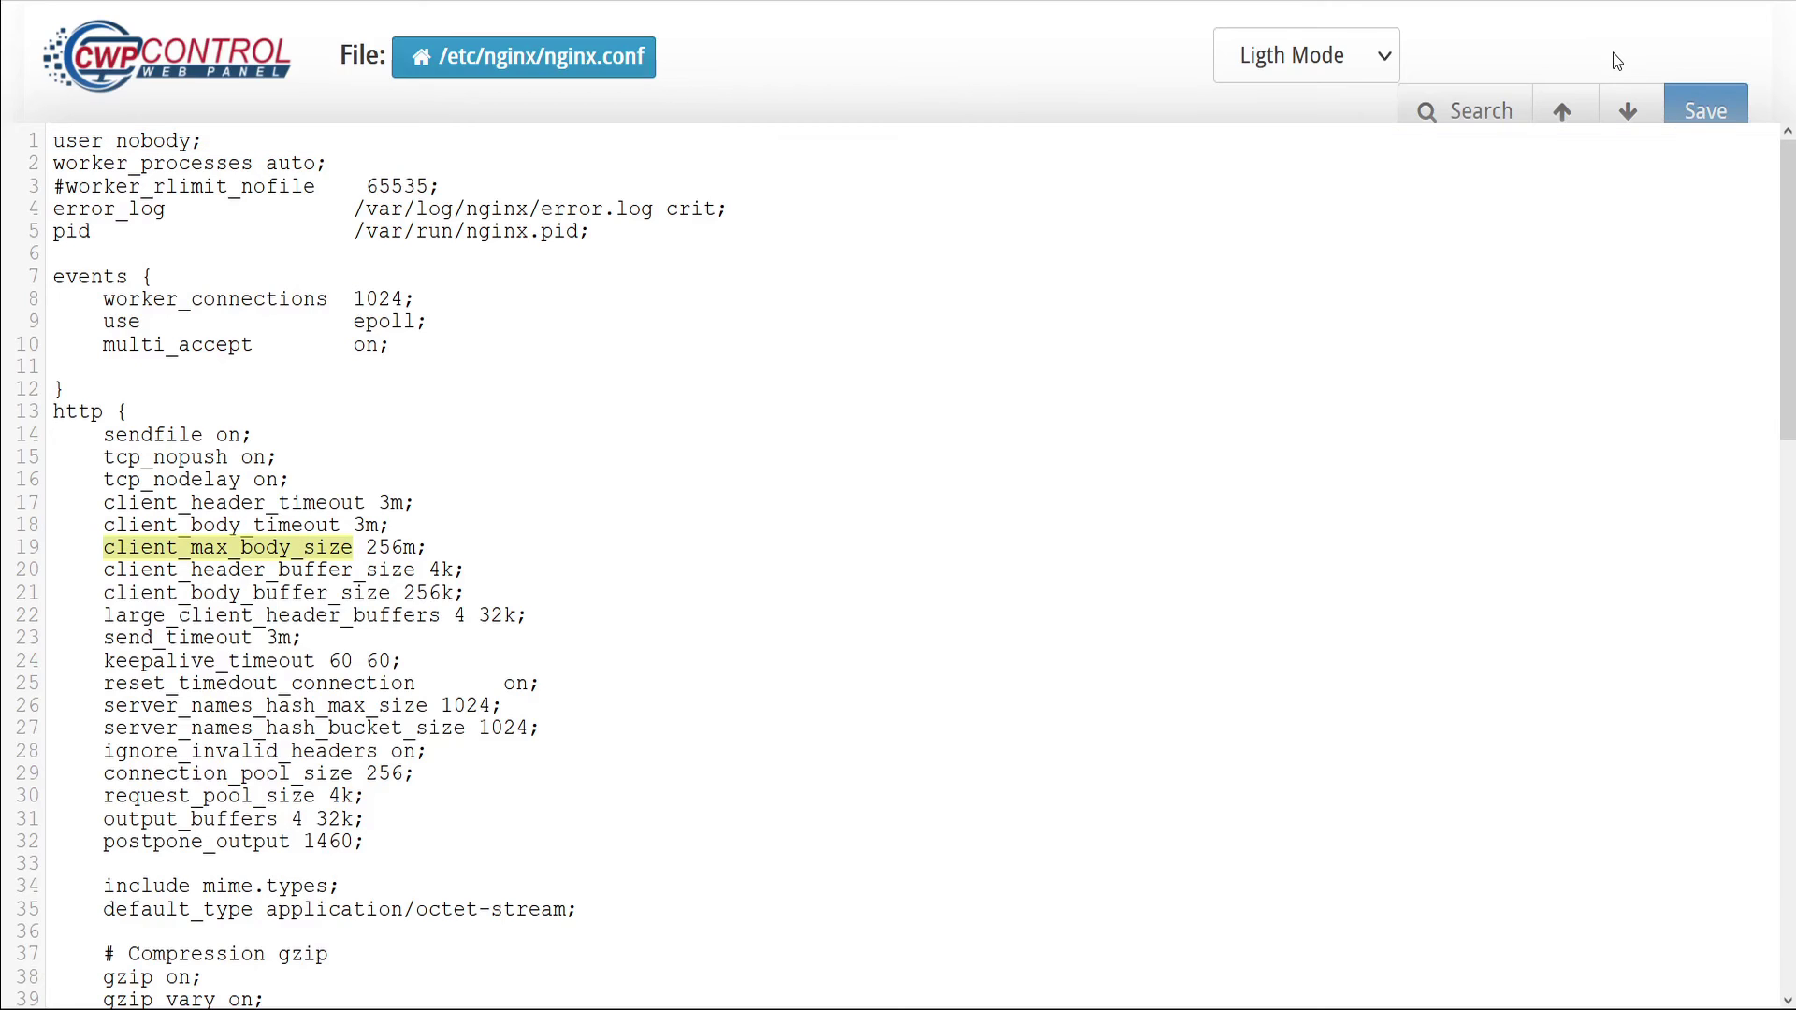
click(401, 552)
key(BackSpace)
key(BackSpace)
key(BackSpace)
text(1100)
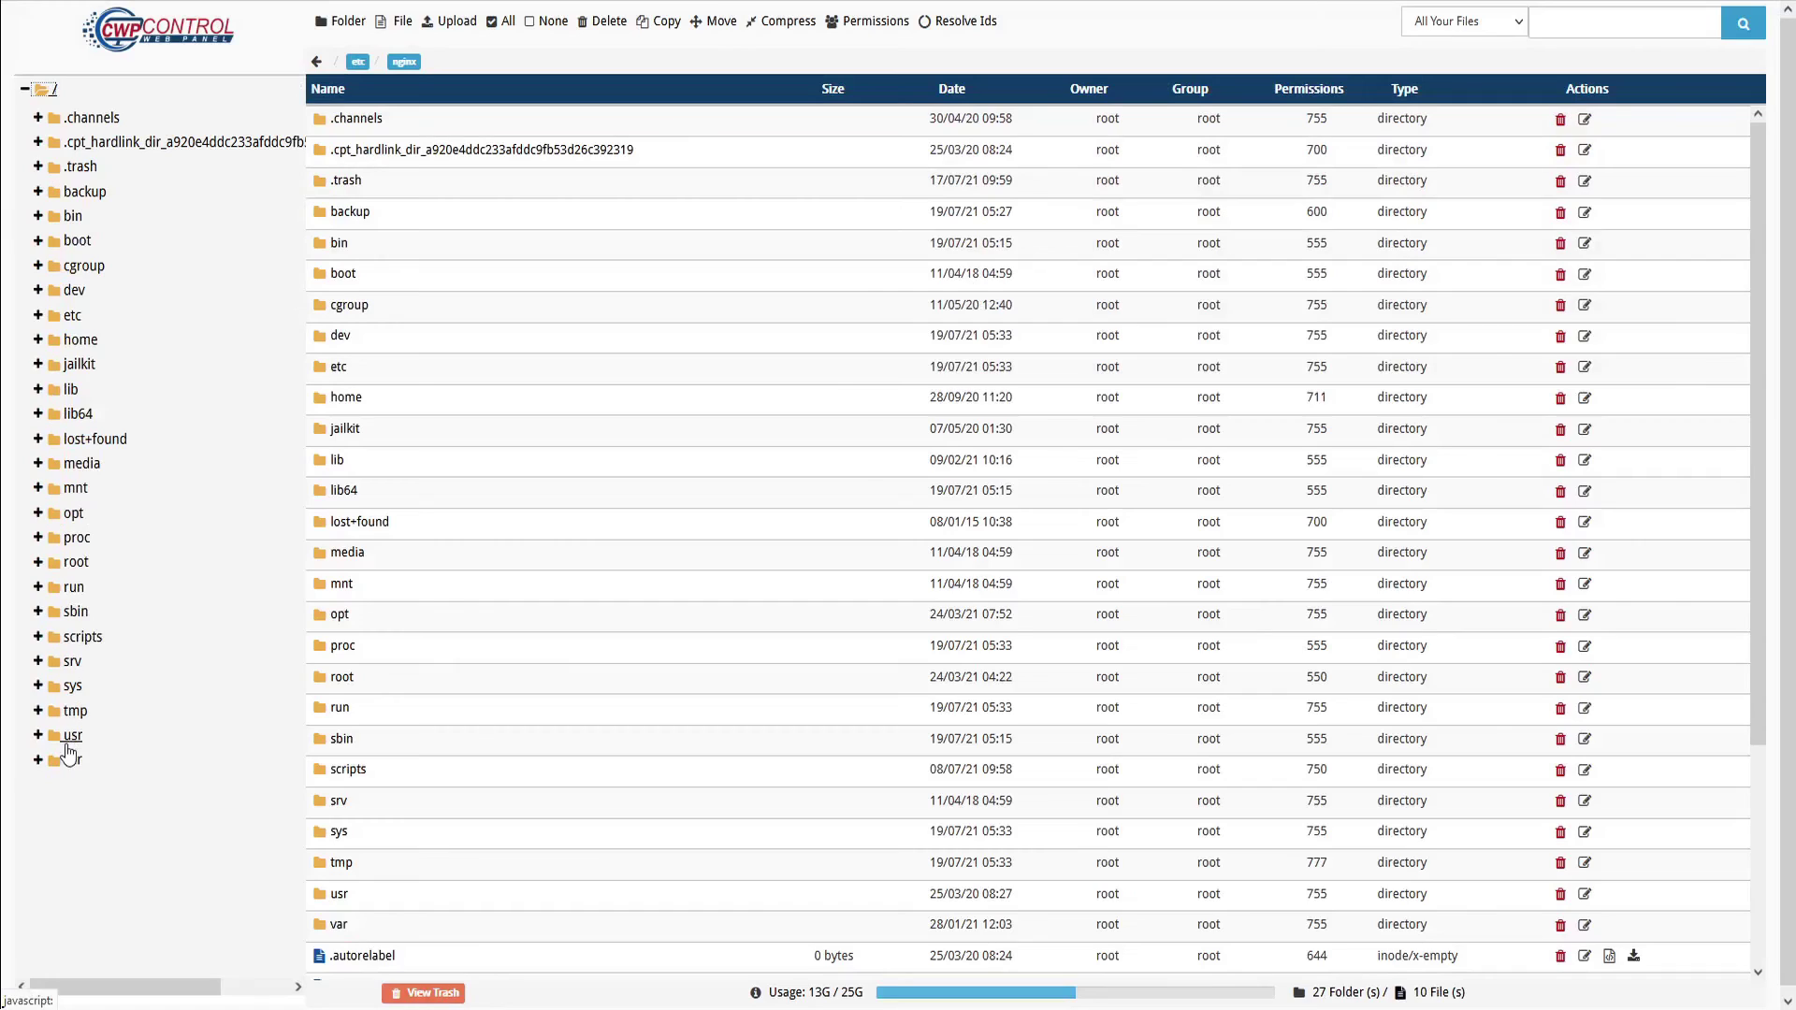
click(73, 737)
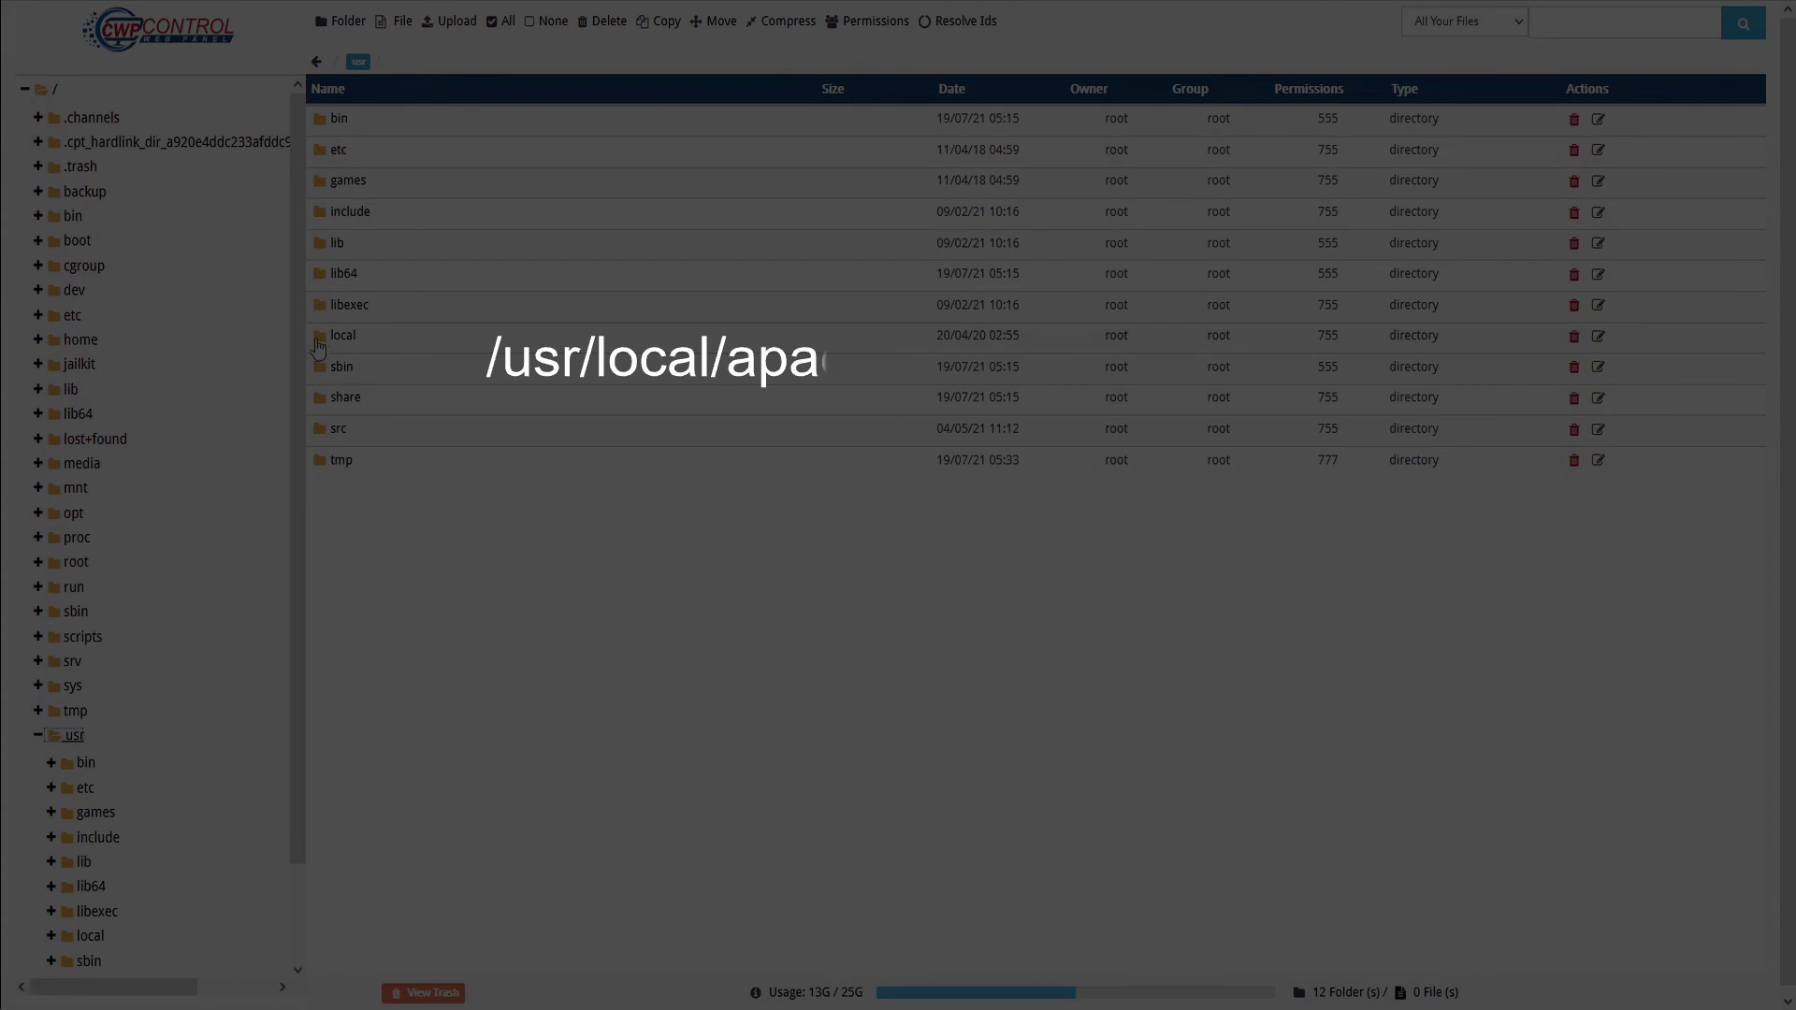
Open /usr/local/apache/conf/httpd.conf in the editor
click(318, 342)
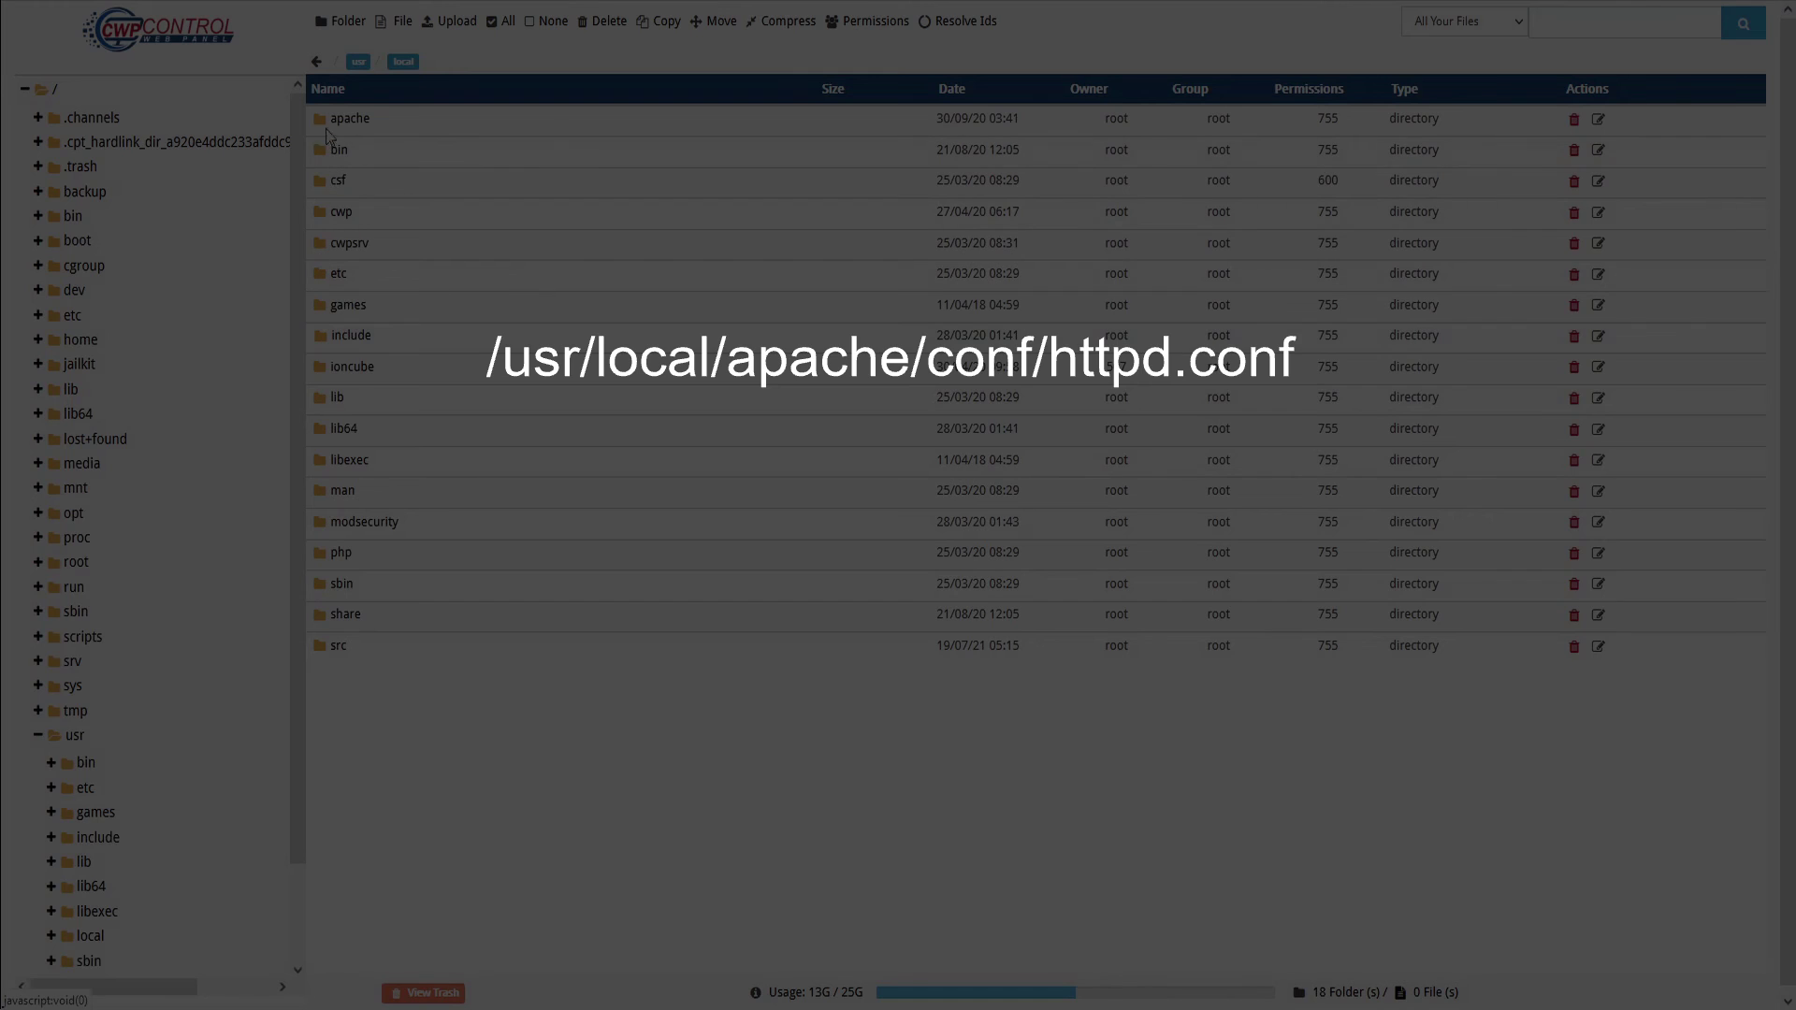
click(323, 122)
click(322, 249)
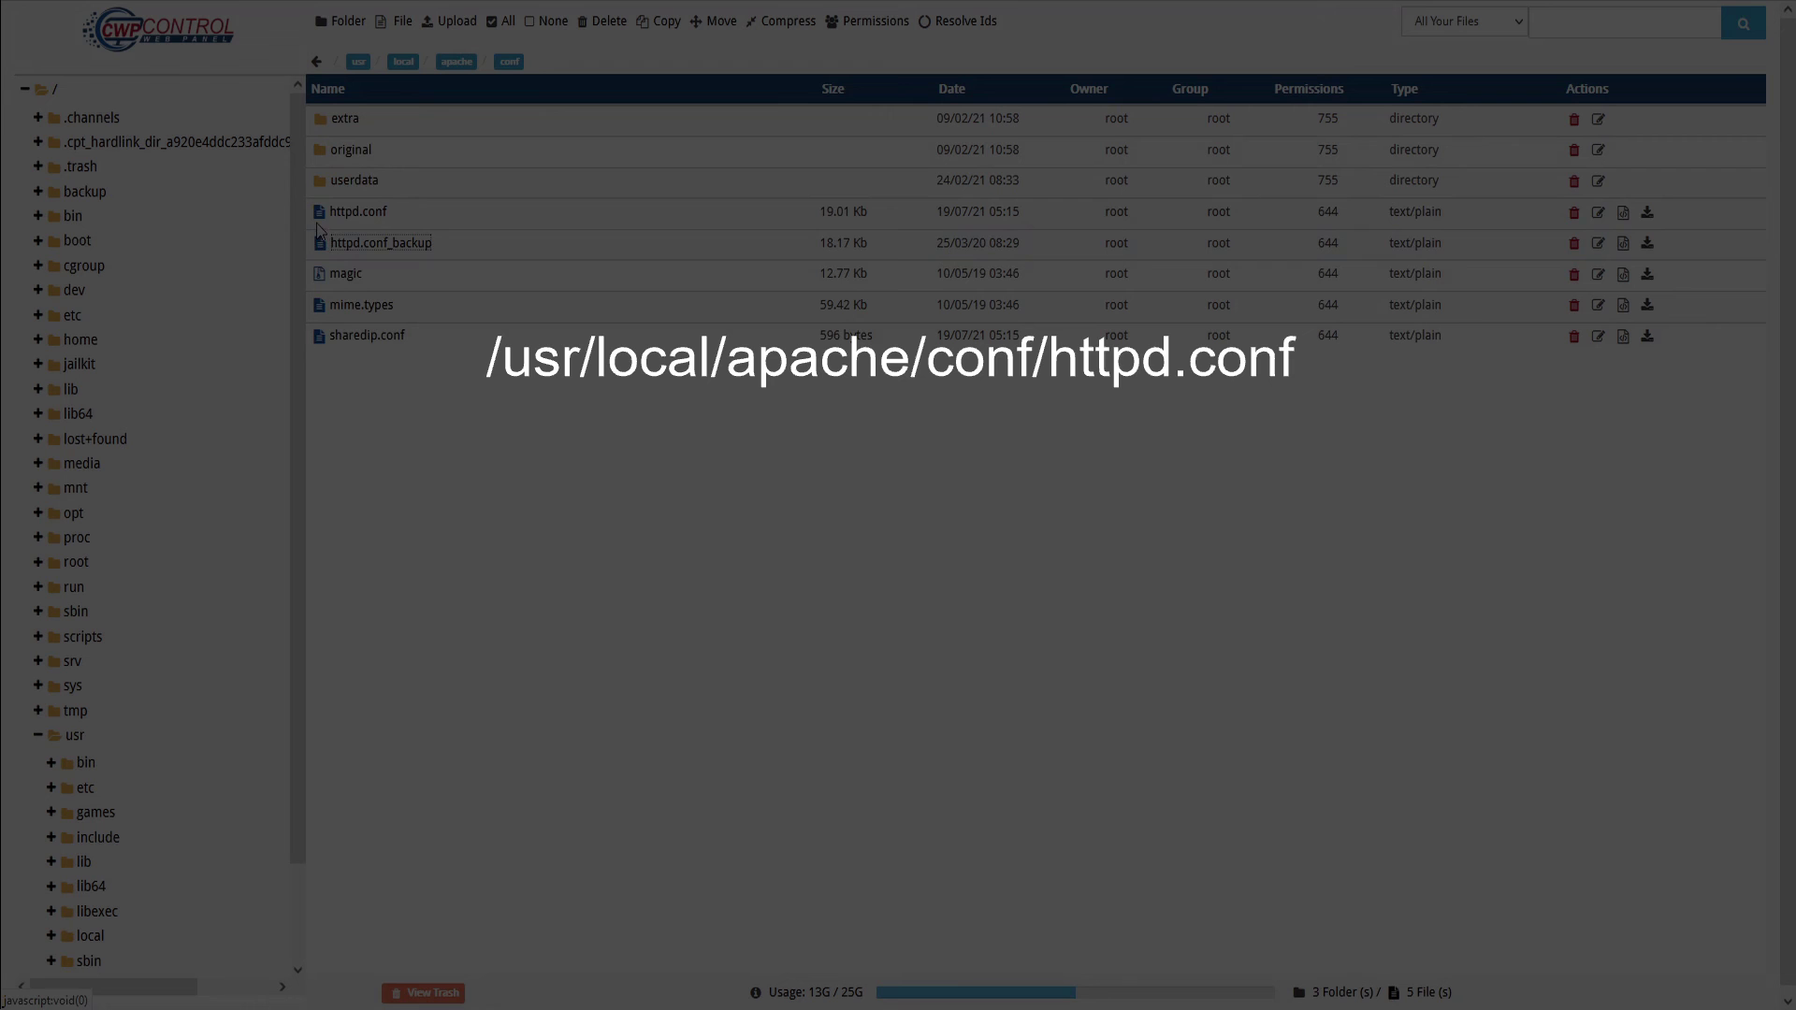
click(319, 214)
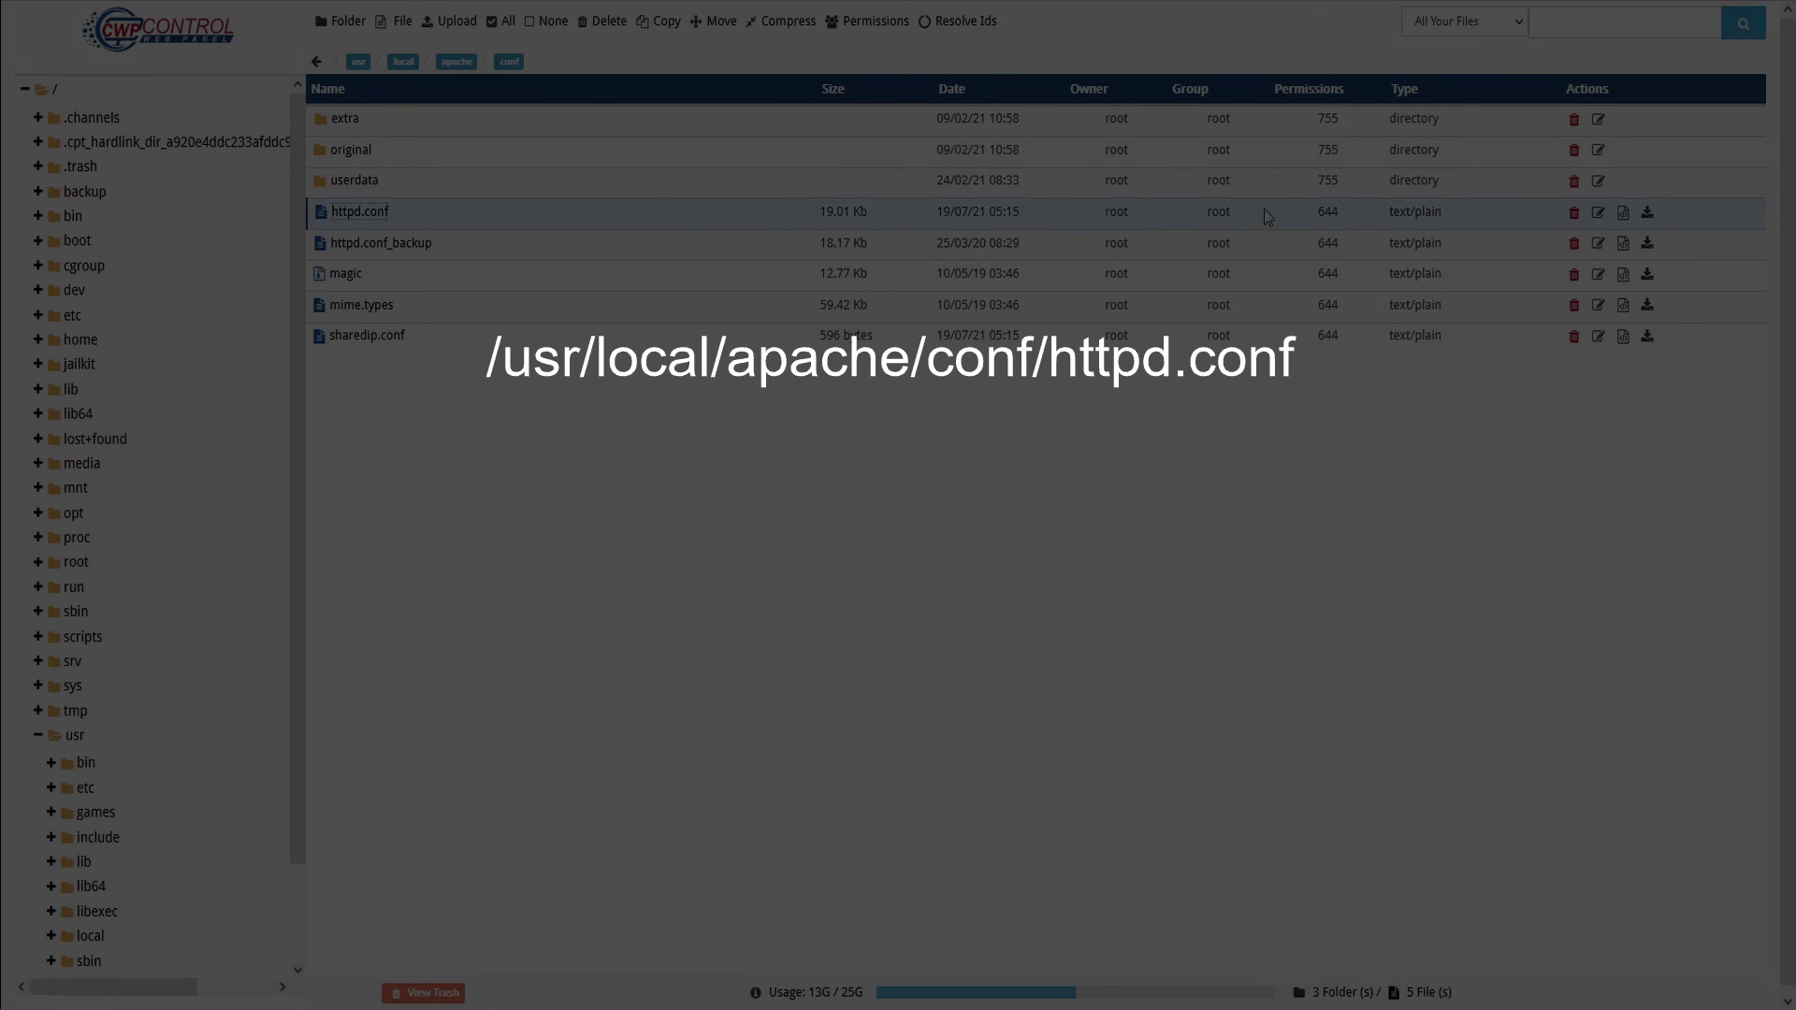
click(1621, 216)
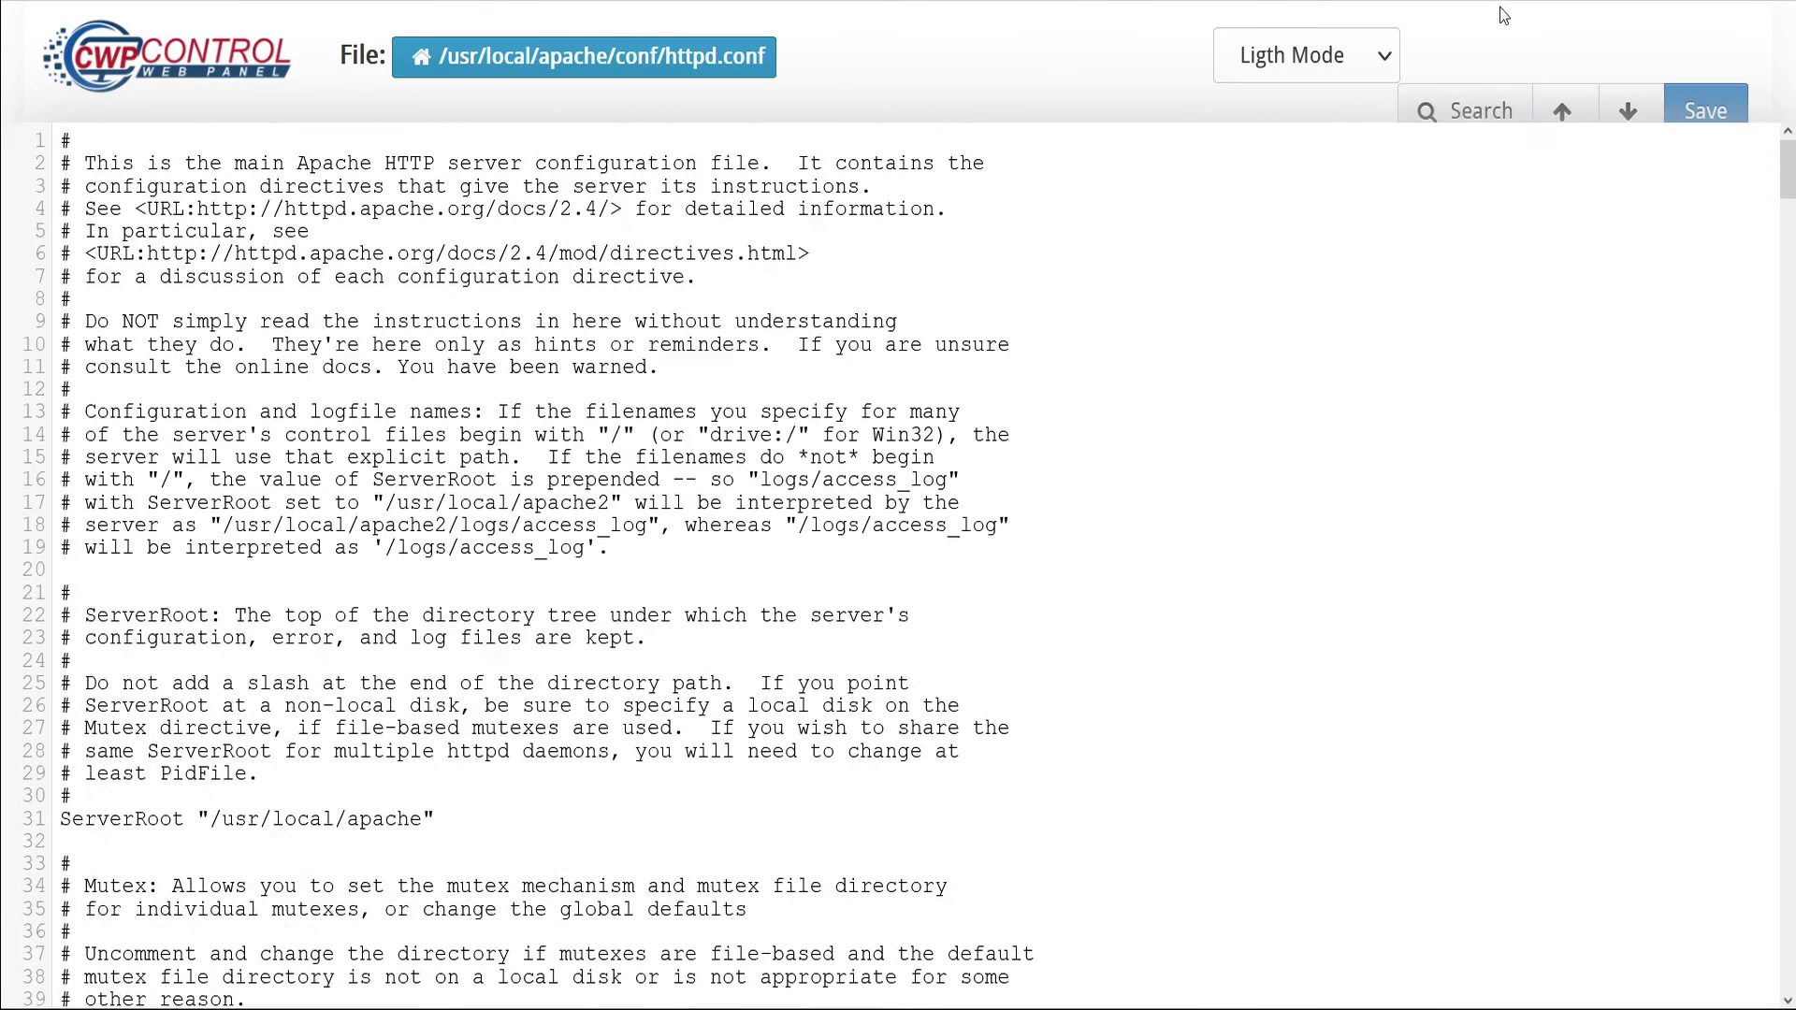
click(1487, 107)
text(LimitRequestBody)
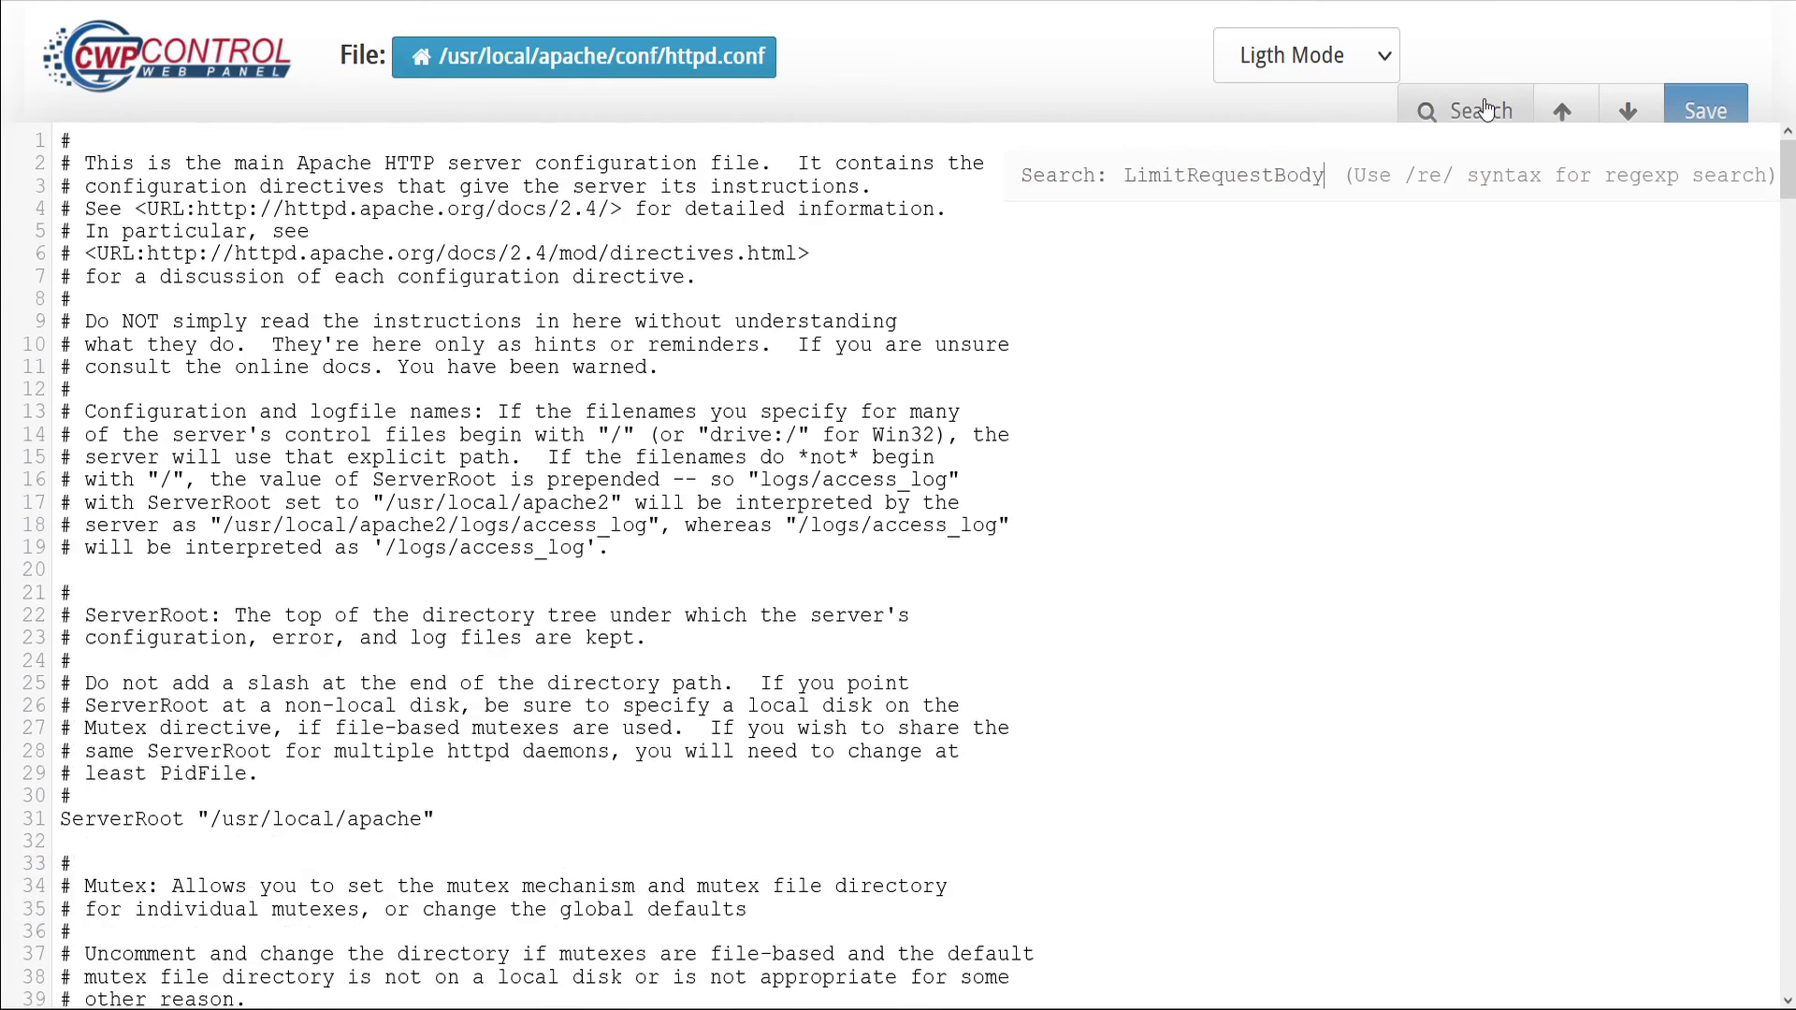
key(Return)
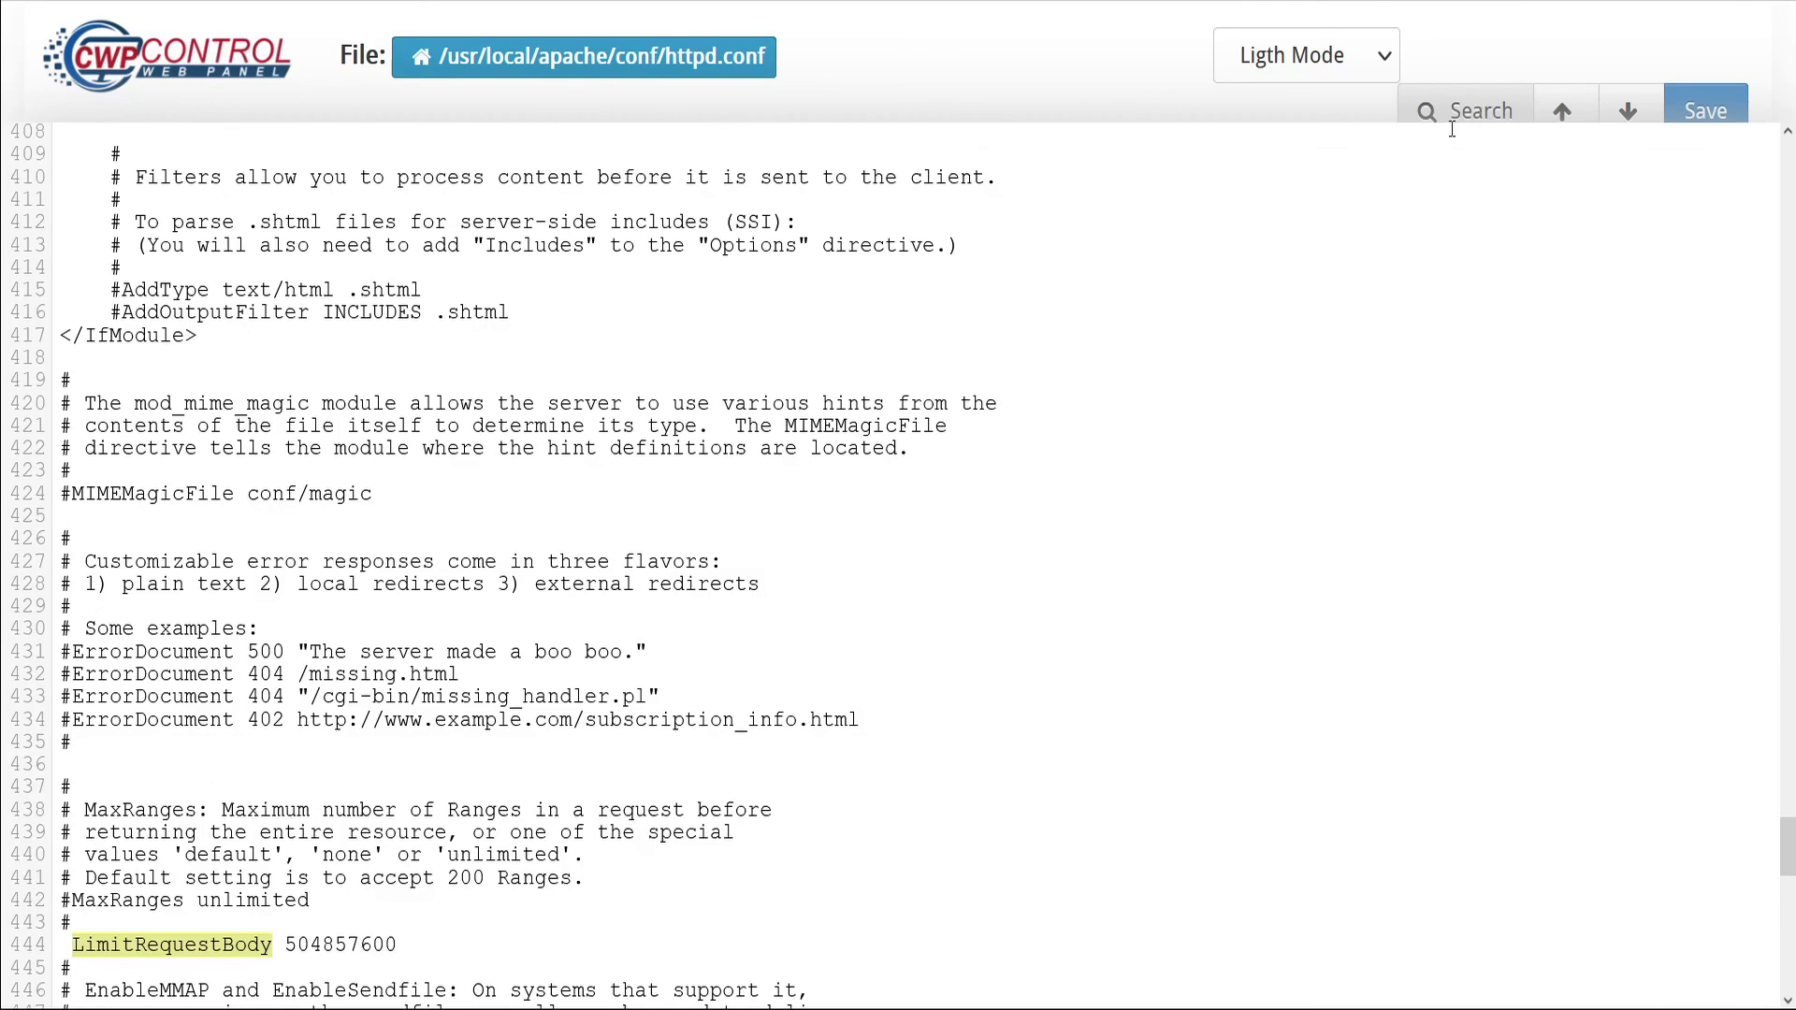
scroll(510, 613, down, 7)
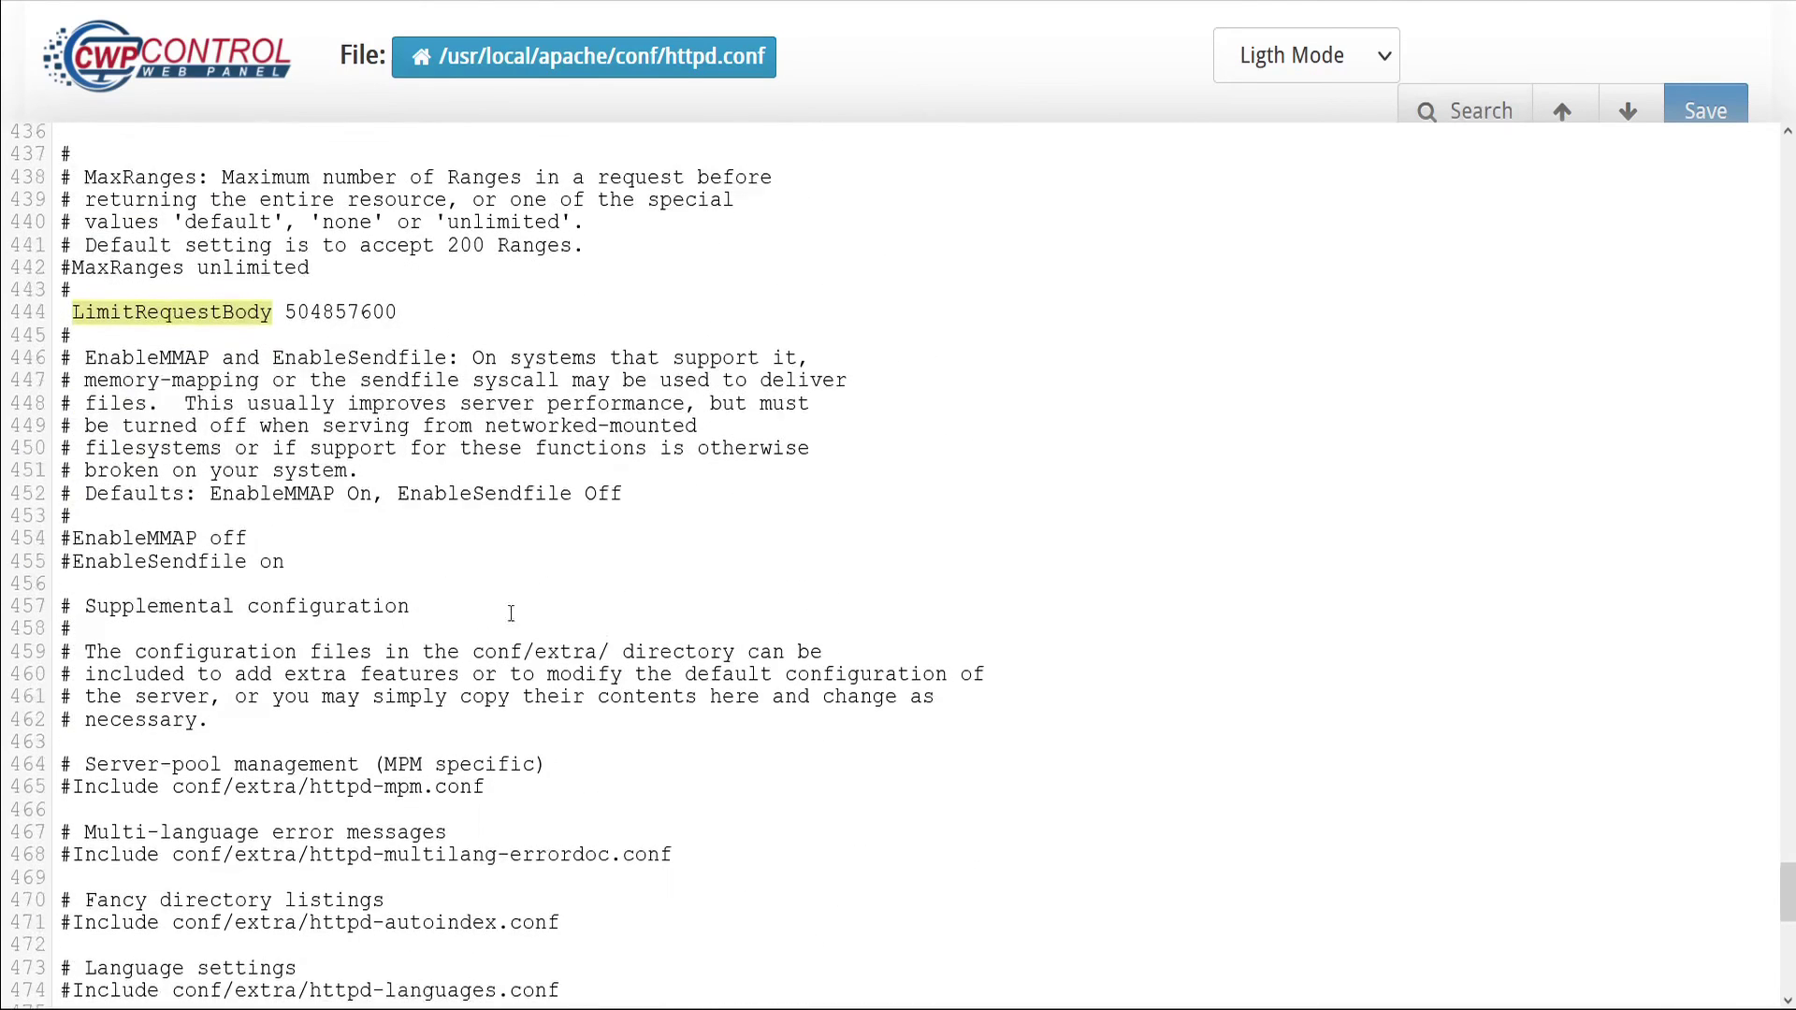
double_click(341, 312)
text(1)
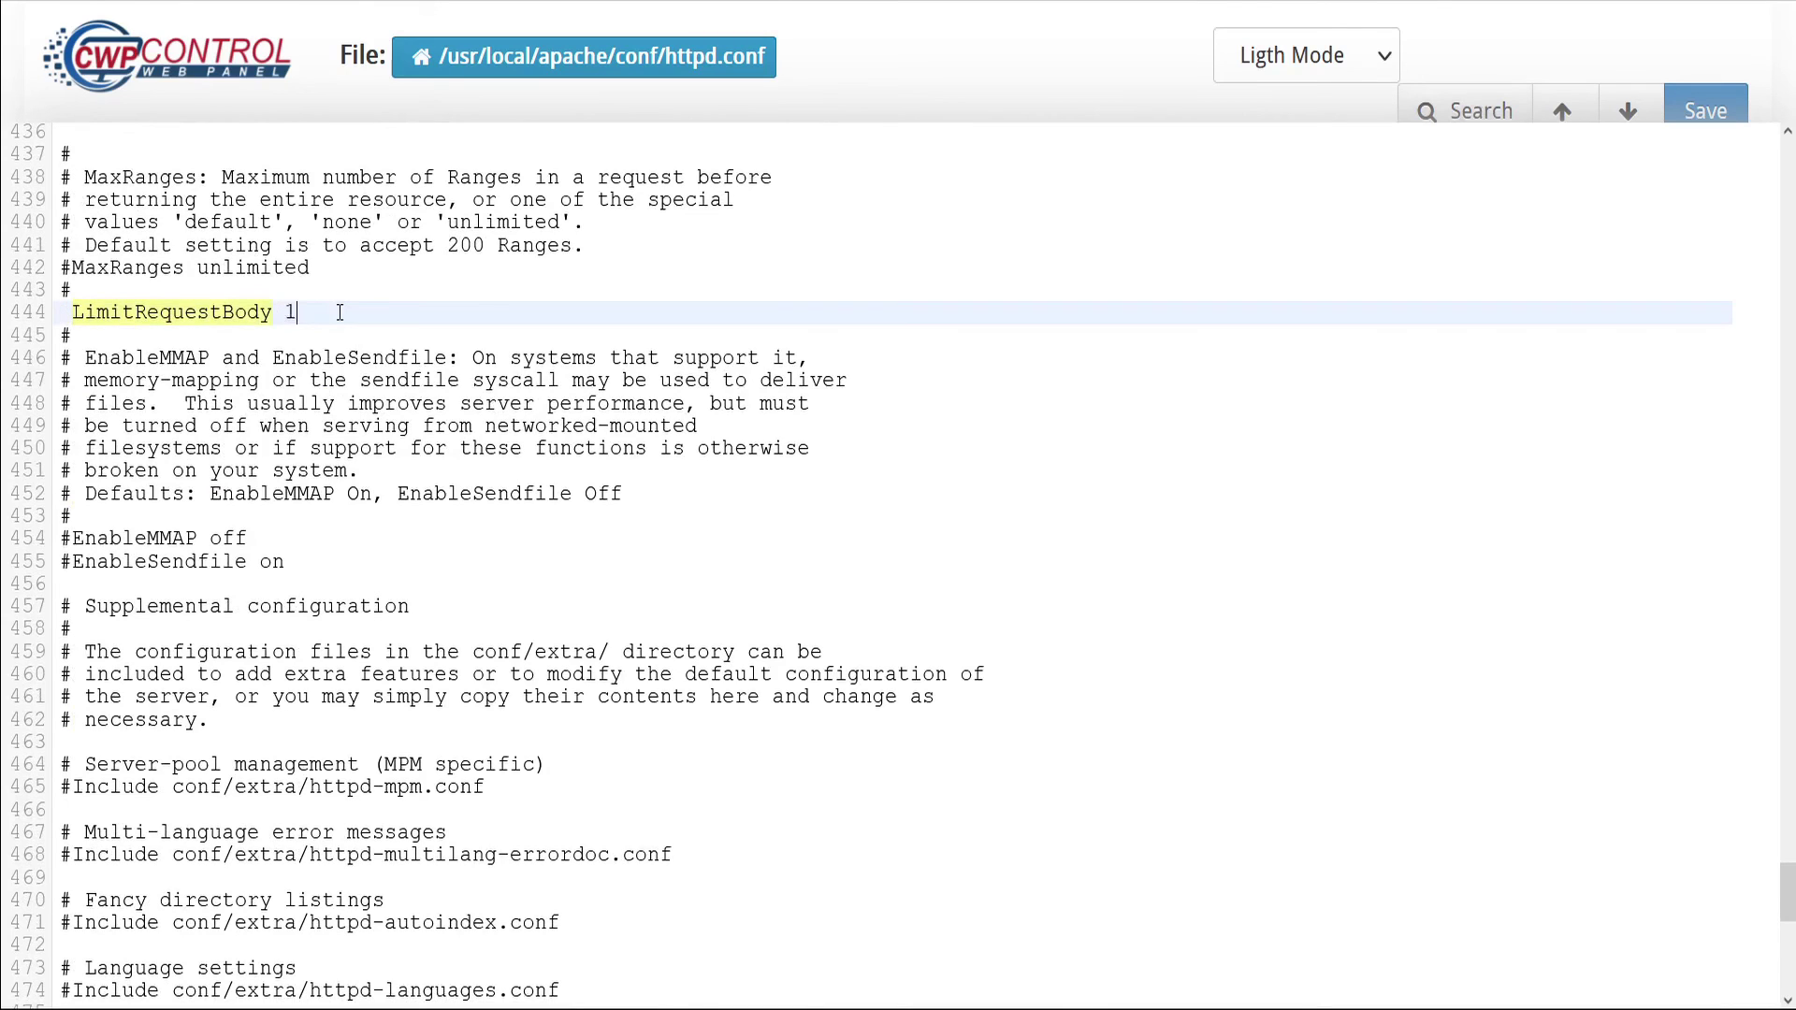
text(100000000)
click(1716, 110)
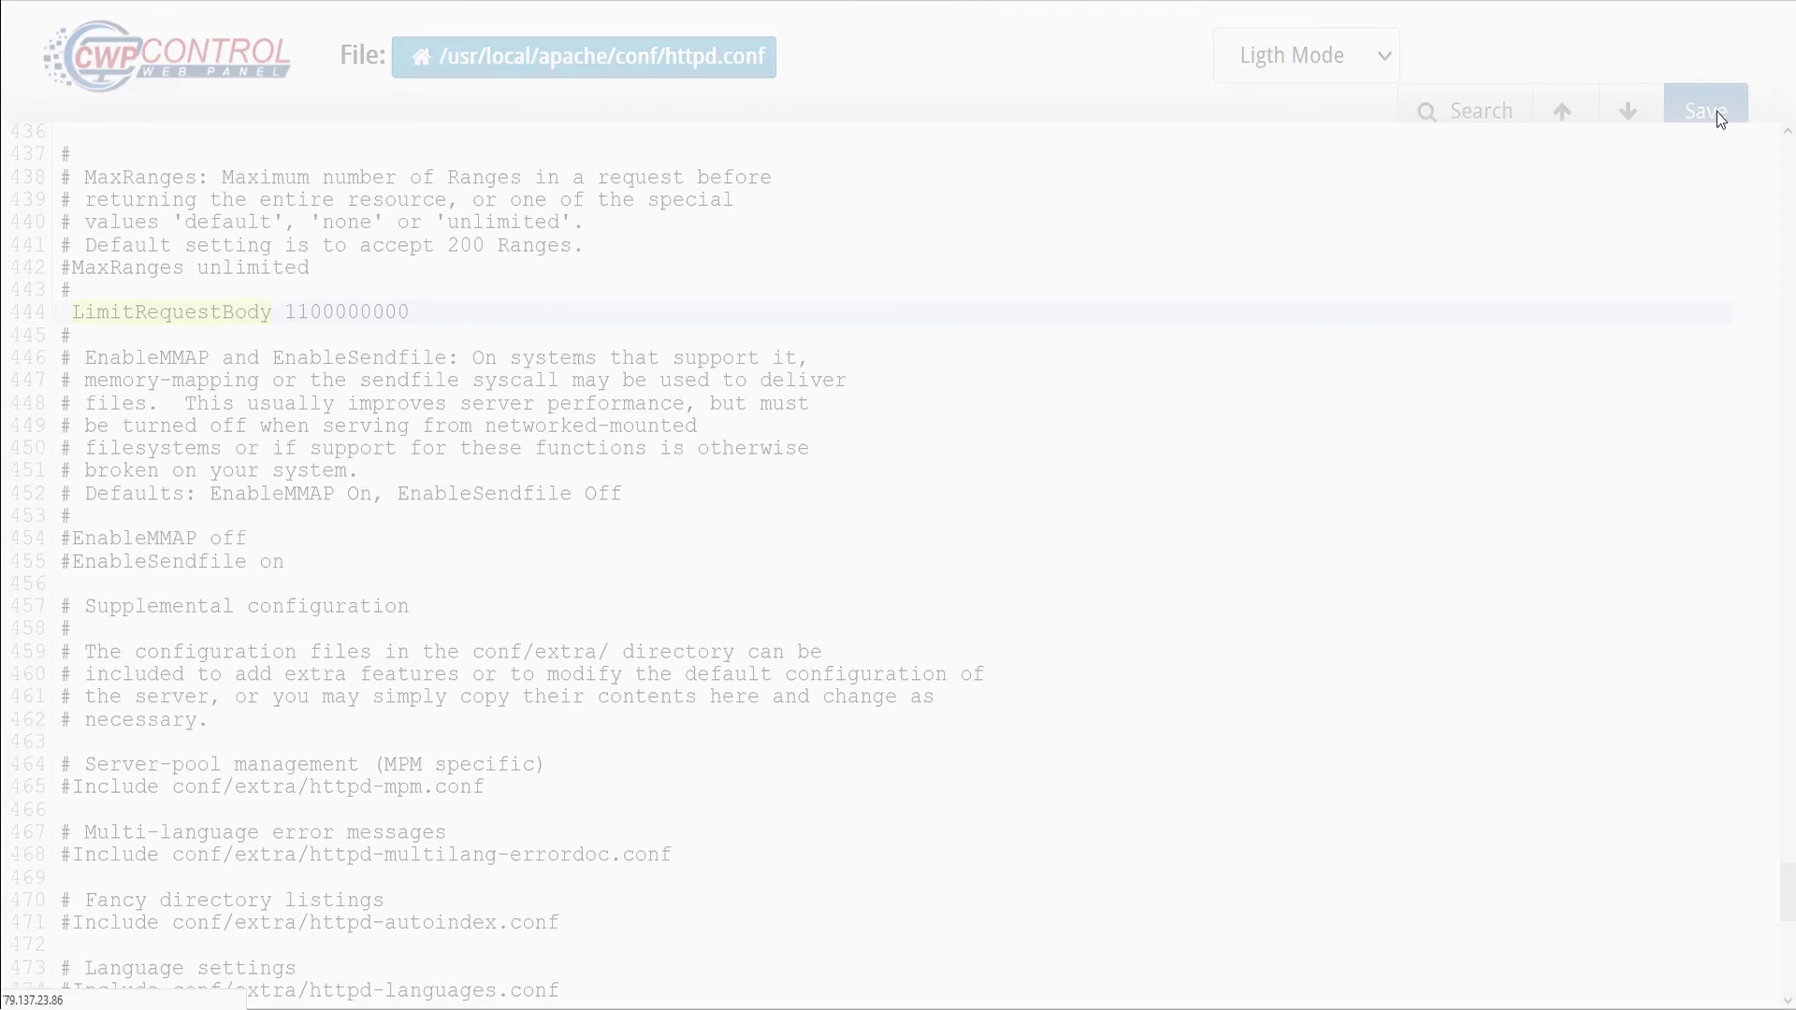